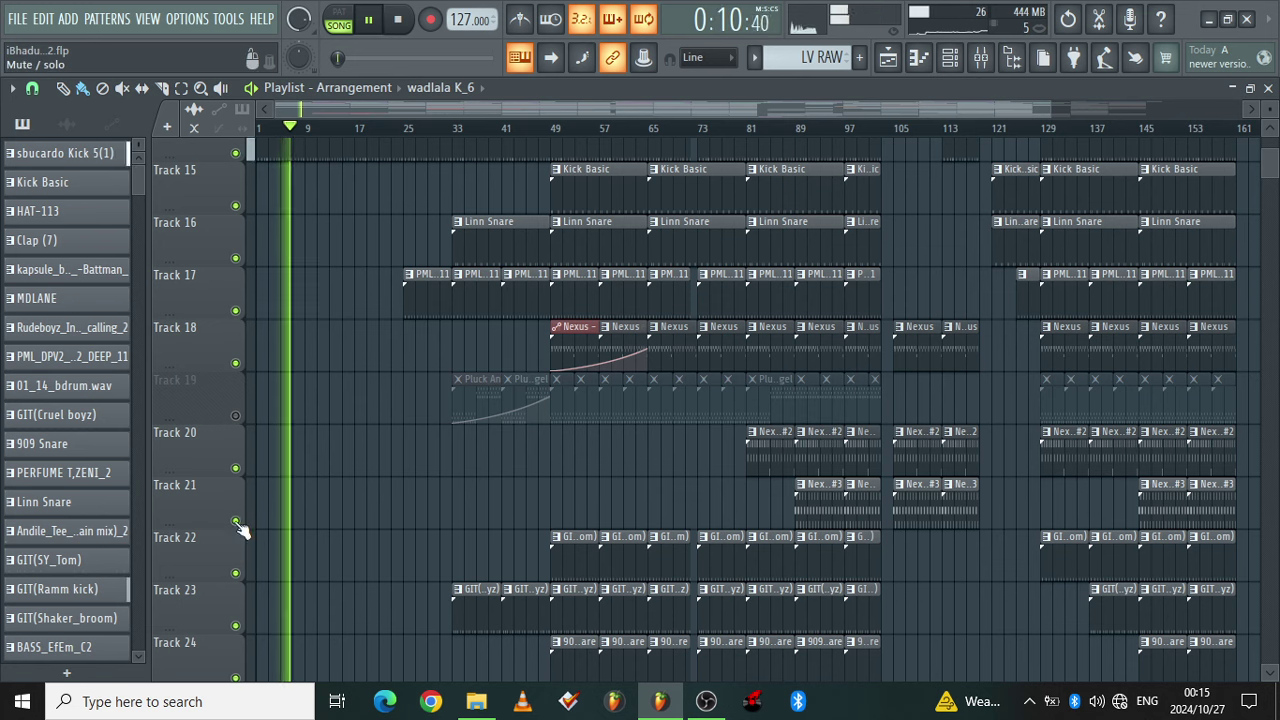
Mute Track 21 in the playlist
click(236, 521)
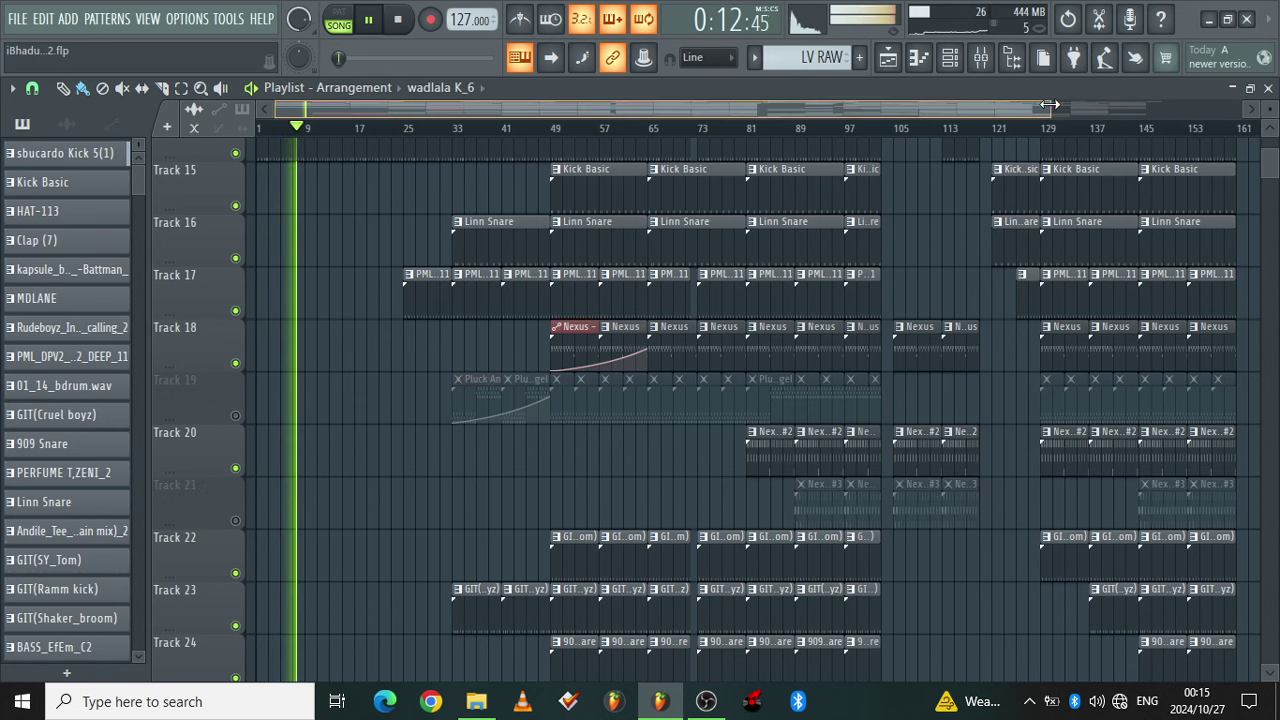
Open the sbucardo Kick 5(1) pattern from Track 6 and display its step sequence and sampler settings
drag(1048, 104, 611, 55)
scroll(611, 58, up, 4)
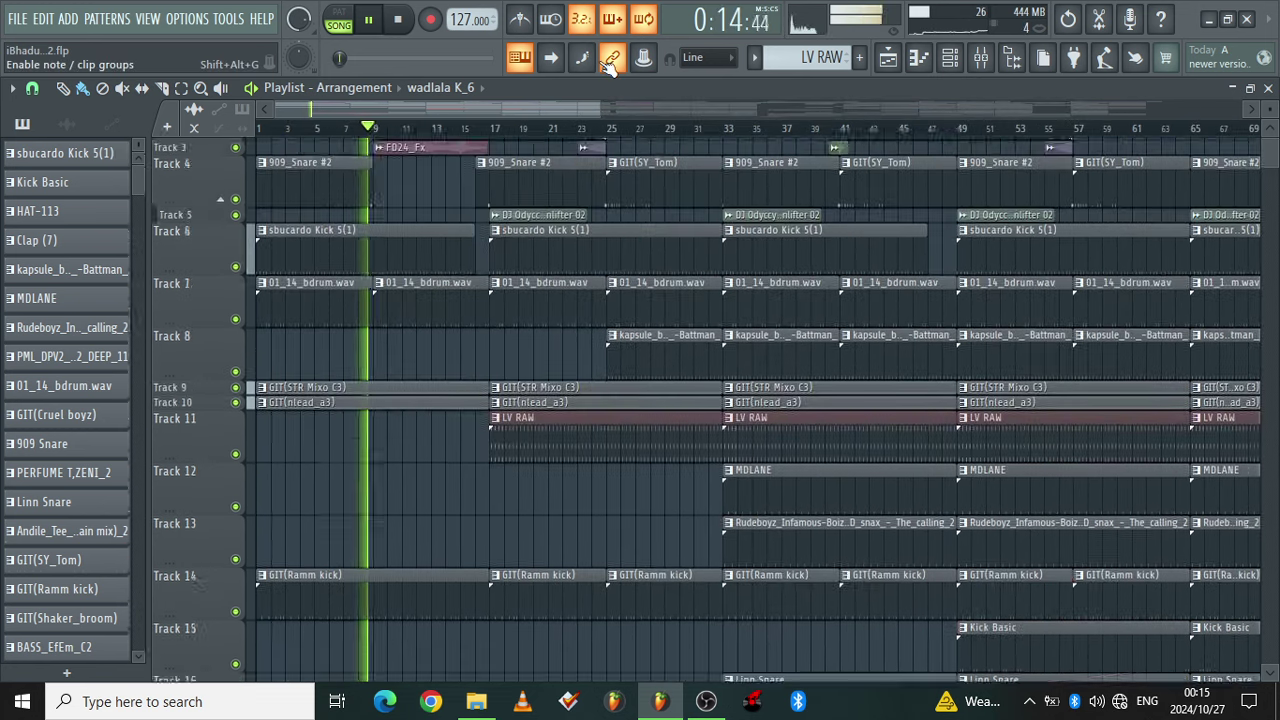
scroll(611, 58, up, 1)
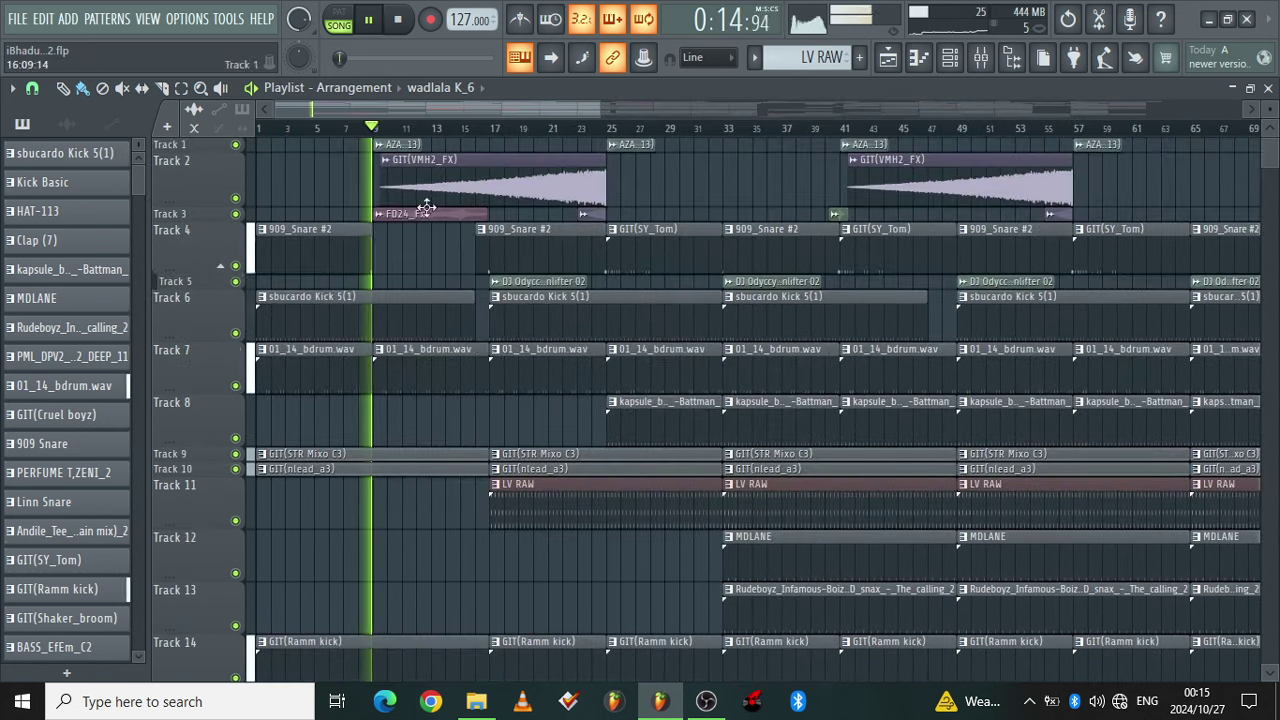
double_click(417, 331)
click(955, 57)
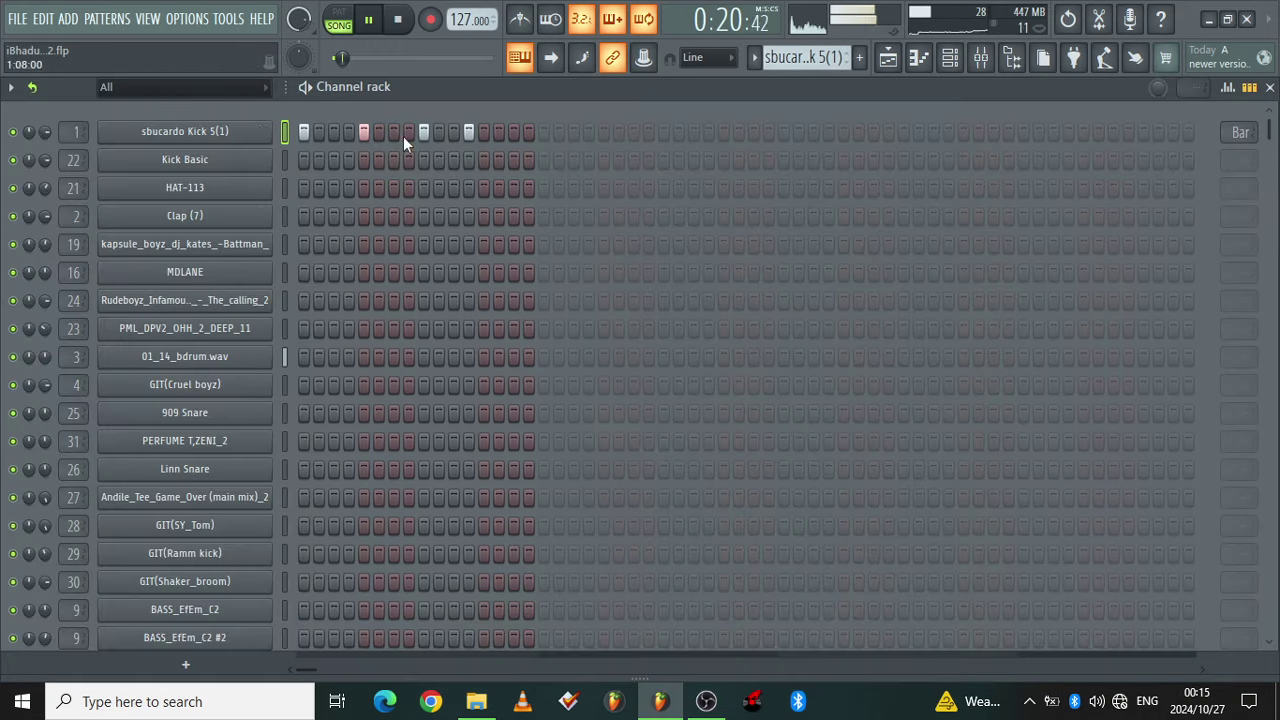
click(222, 132)
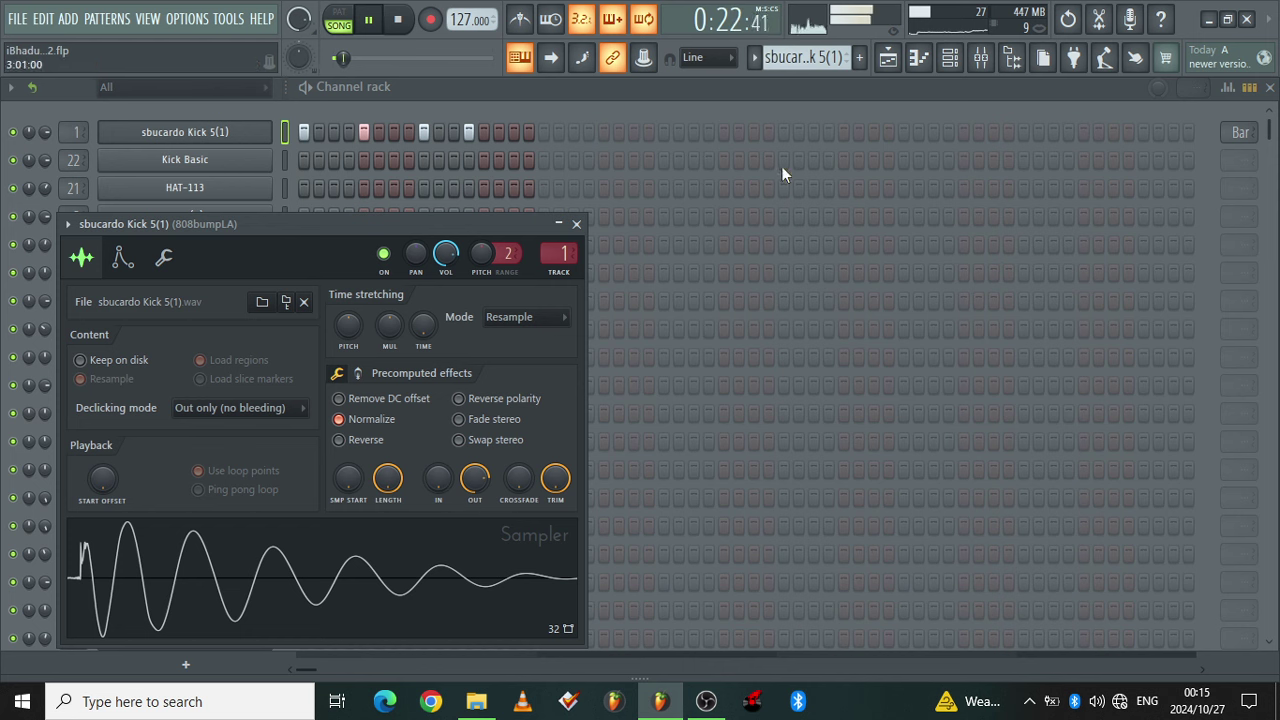
Inspect the kick's mixer effects on the 808bumpLA insert: Soundgoodizer and both Fruity parametric EQ 2 instances
click(983, 58)
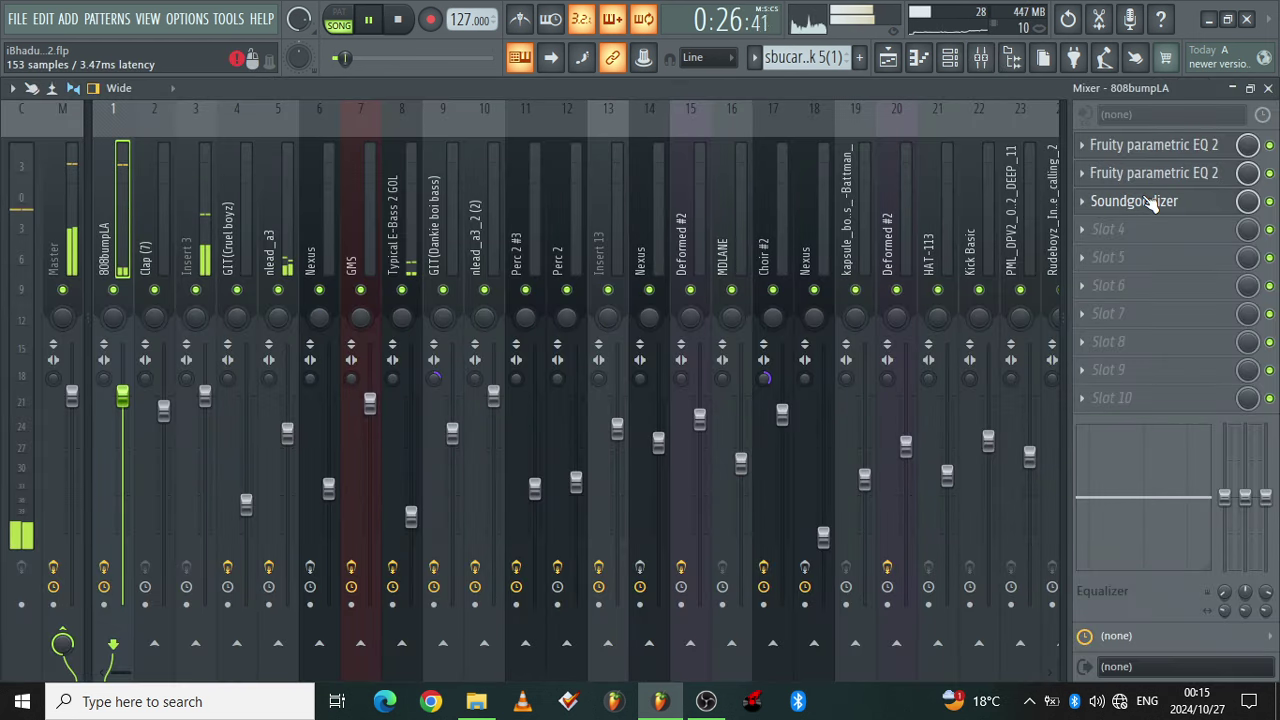
click(1152, 203)
click(1155, 174)
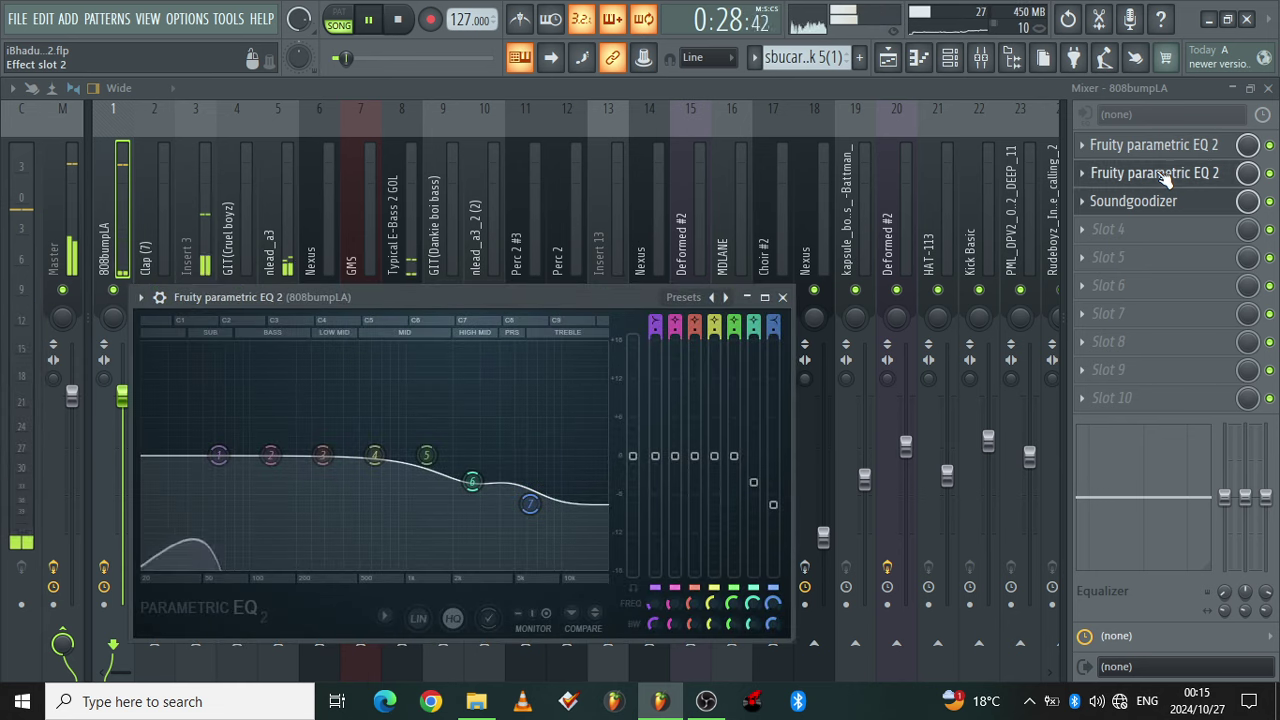
click(1160, 147)
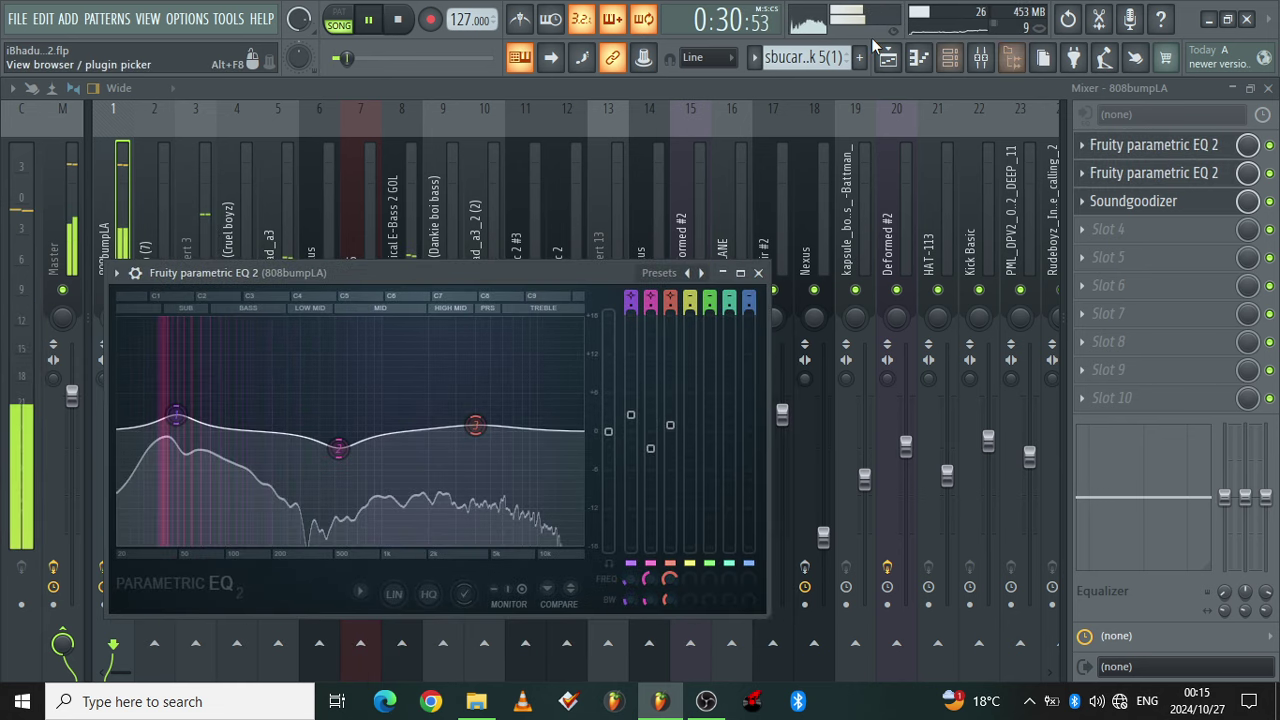
Open the LV RAW pattern from Track 11 in the piano roll and examine its chord notes in the first bar
click(888, 58)
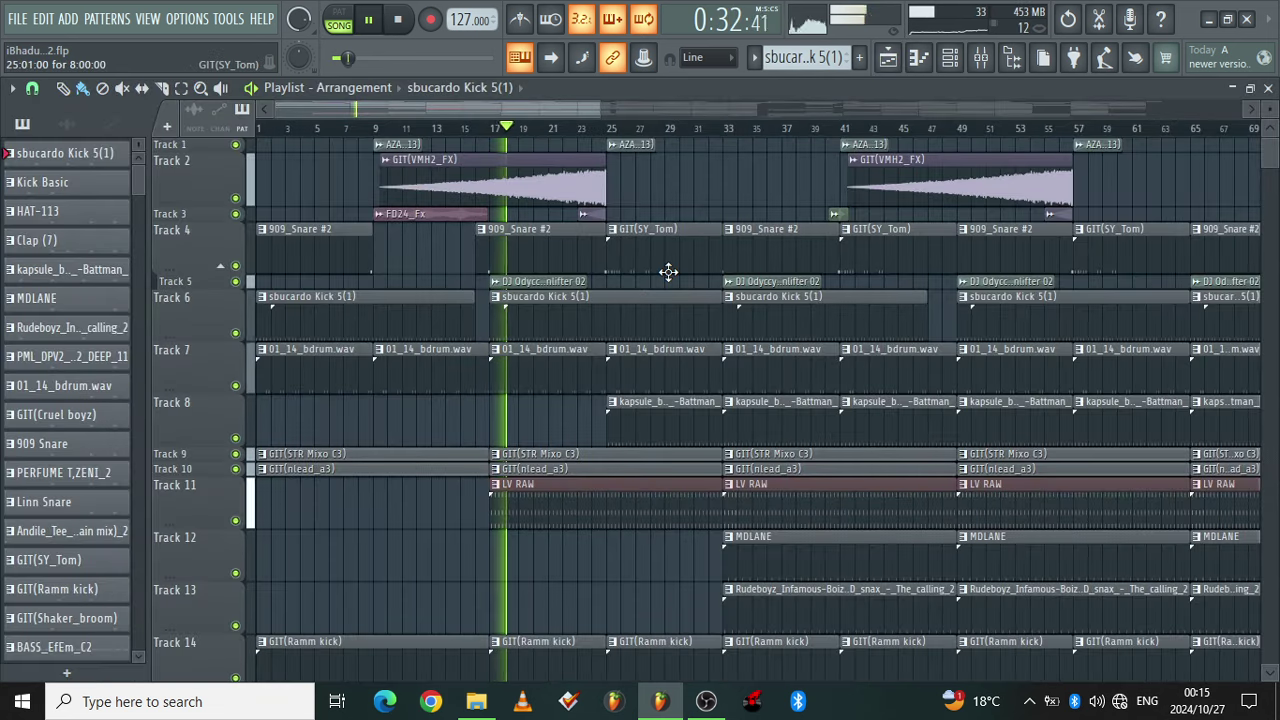
scroll(573, 335, down, 4)
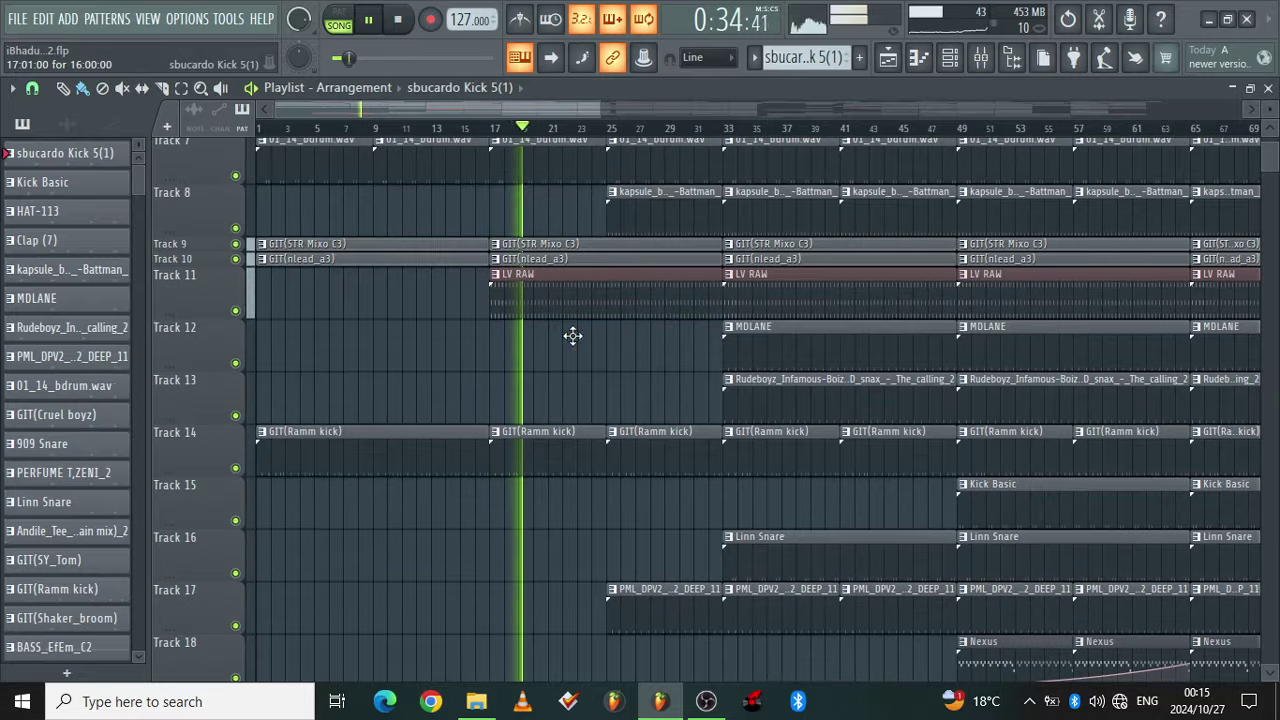
double_click(608, 273)
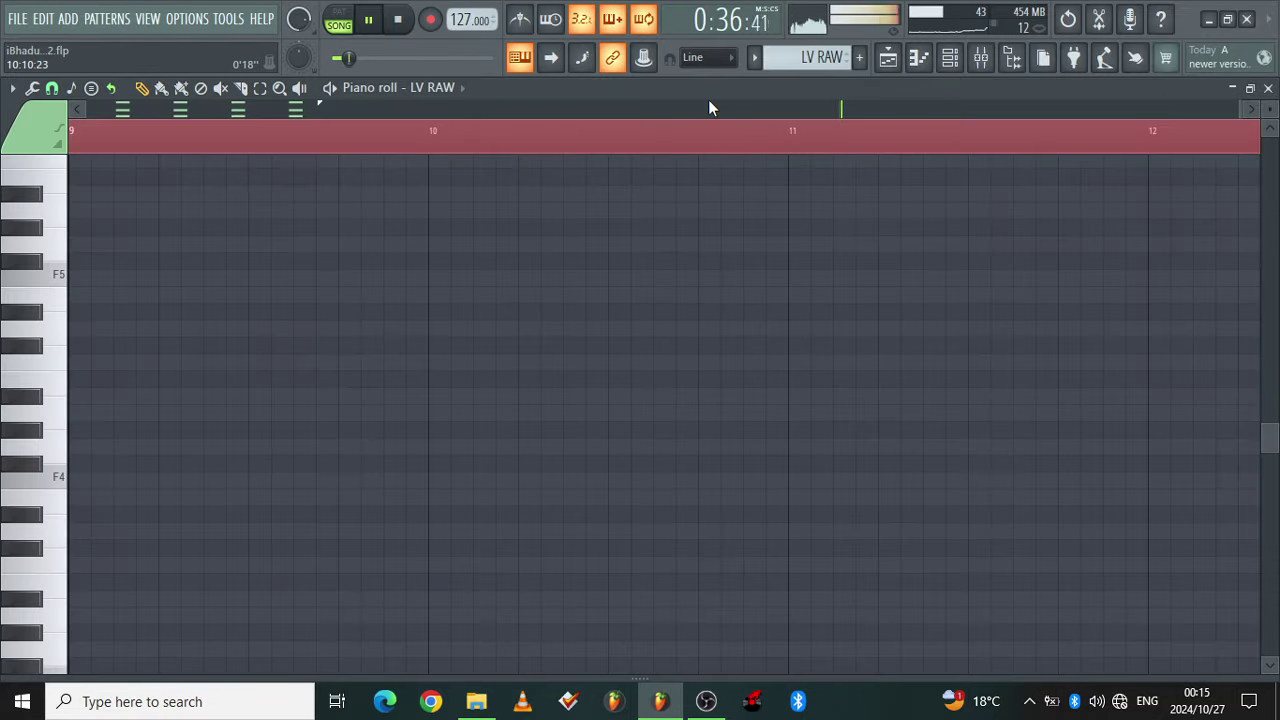
scroll(665, 103, left, 5)
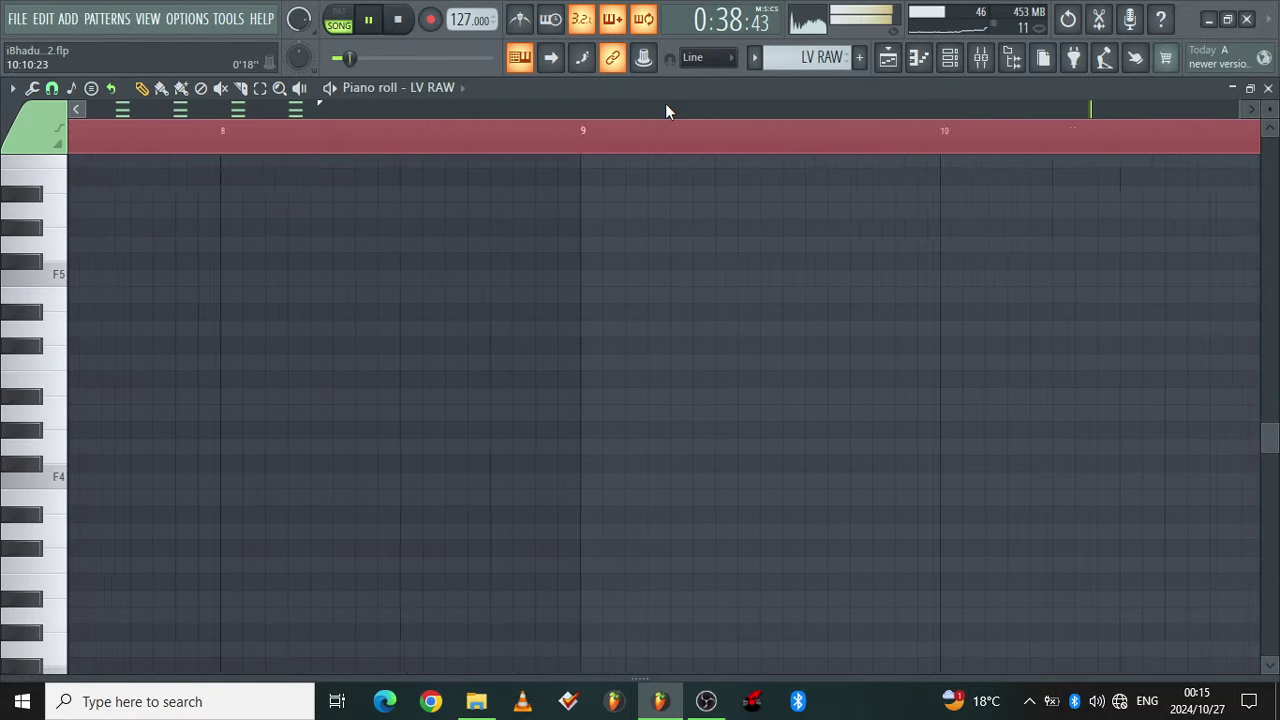
scroll(665, 103, left, 10)
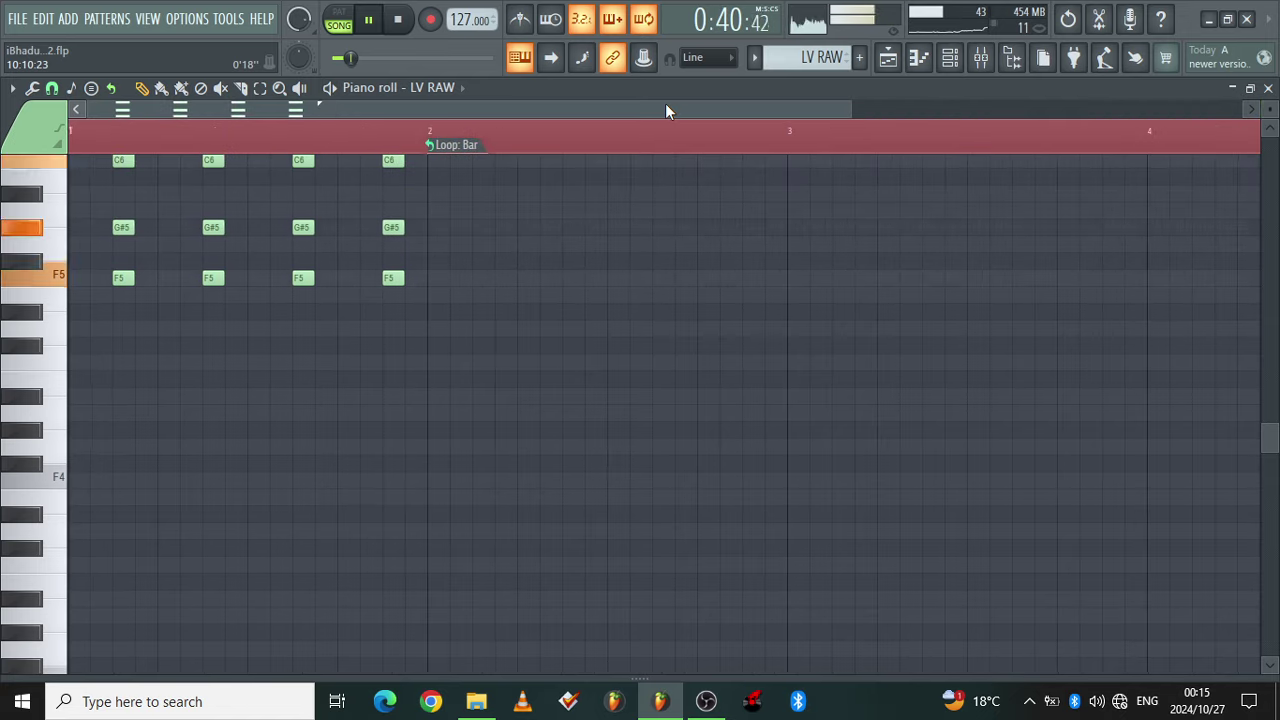
scroll(665, 103, up, 6)
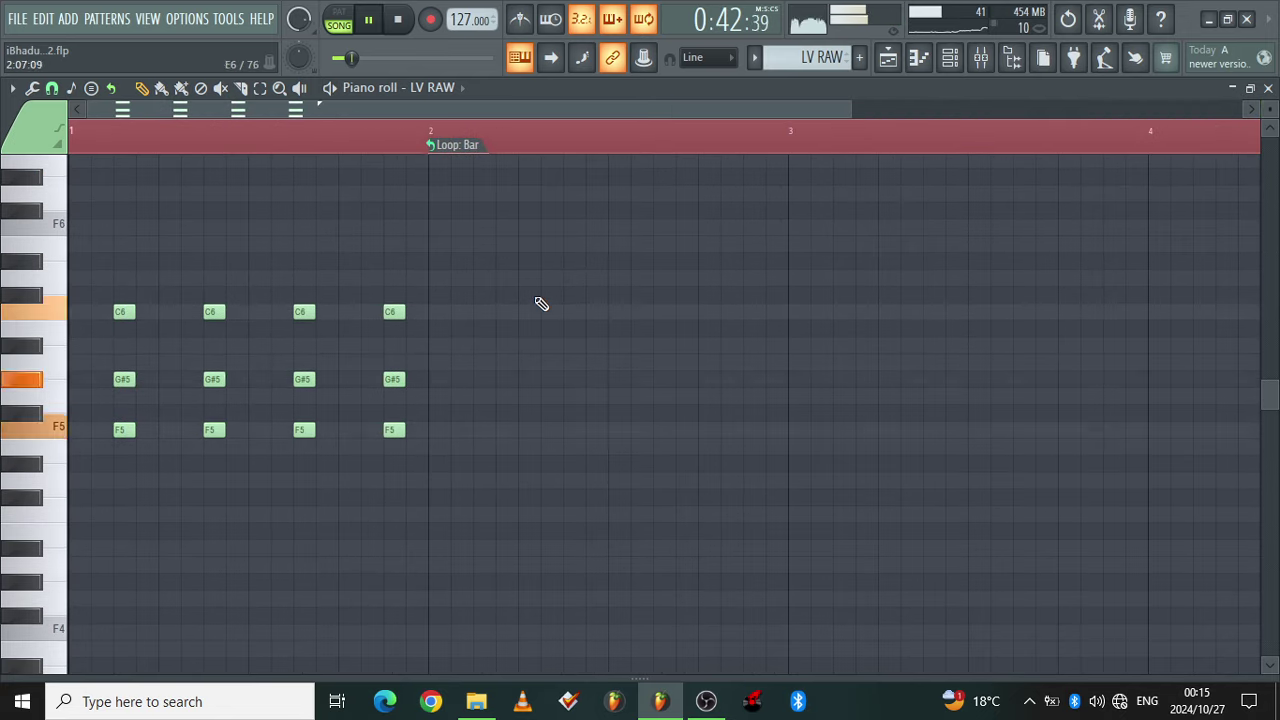
Open the Typical E-Bass 2 GOL pattern from Track 28 in the piano roll to examine its notes
click(888, 58)
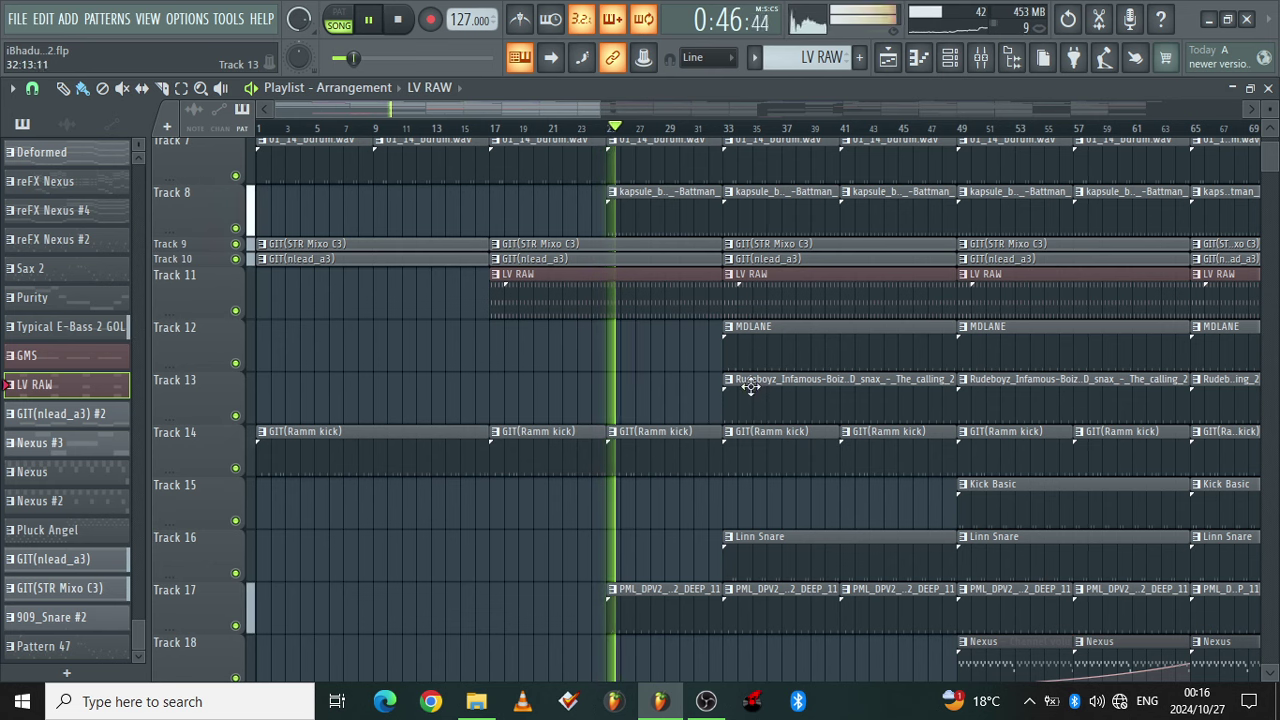
scroll(1268, 172, up, 3)
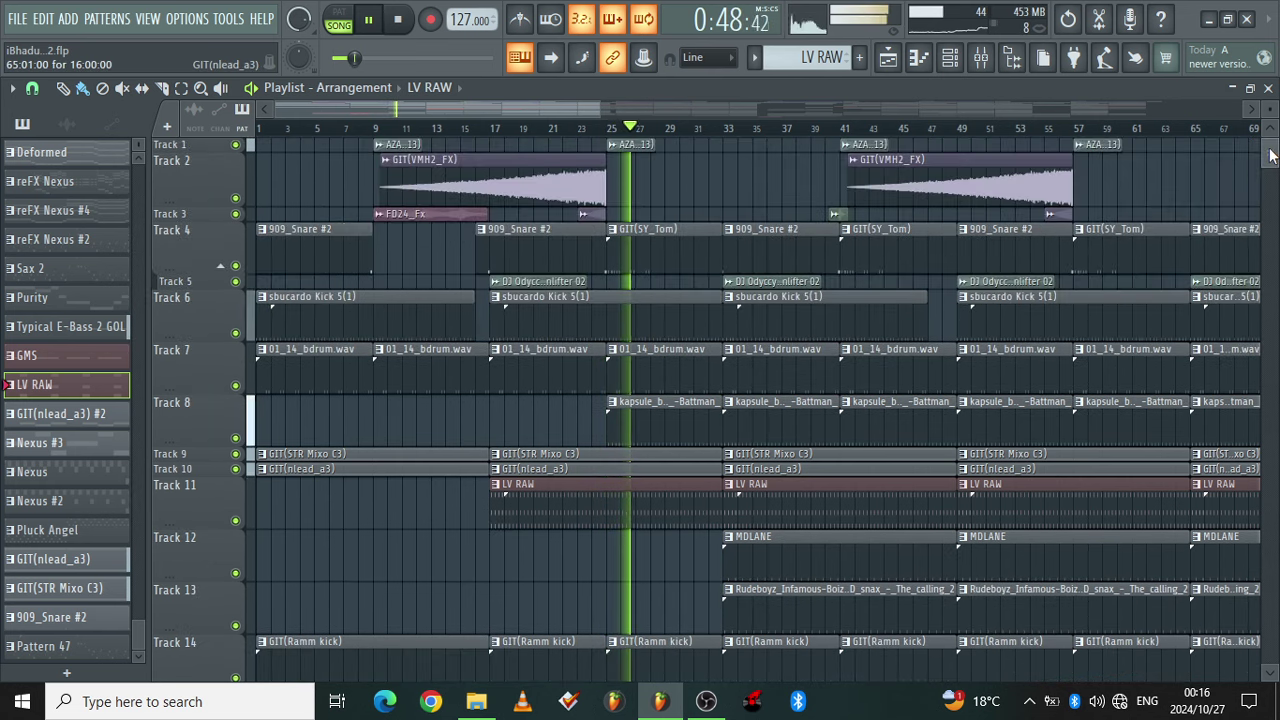
scroll(1272, 174, down, 5)
scroll(1272, 174, down, 3)
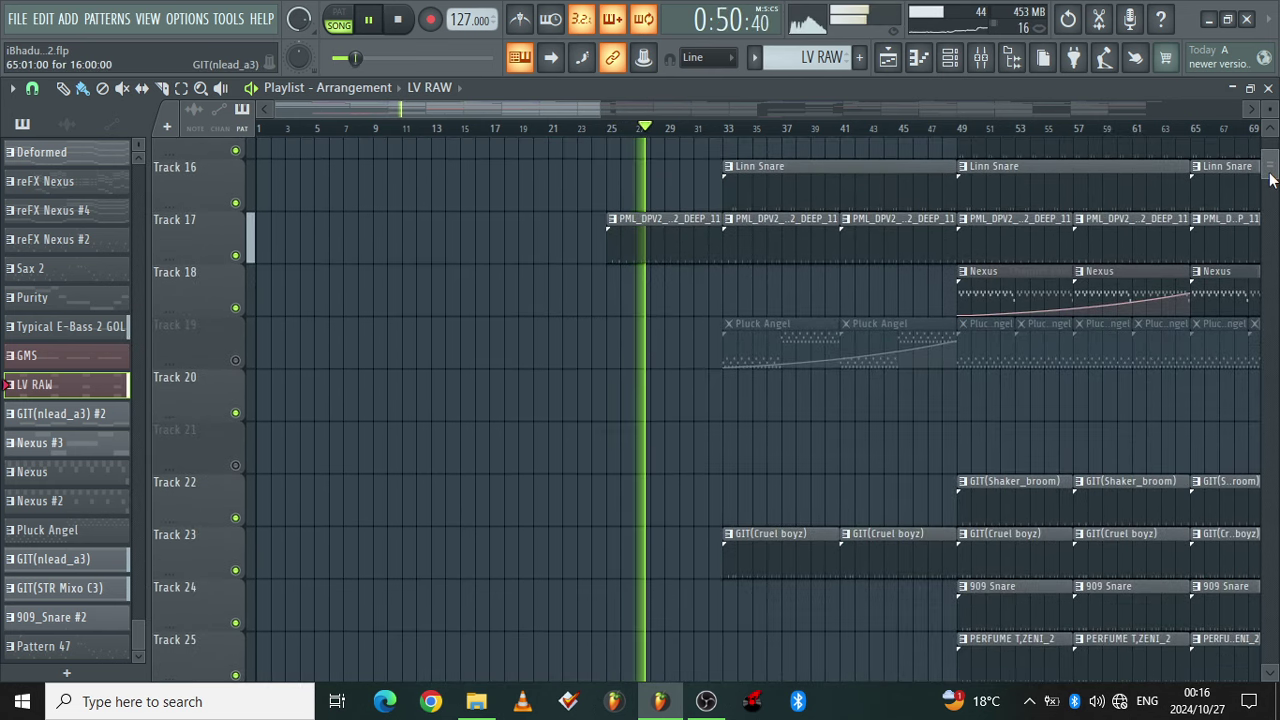
drag(590, 109, 624, 105)
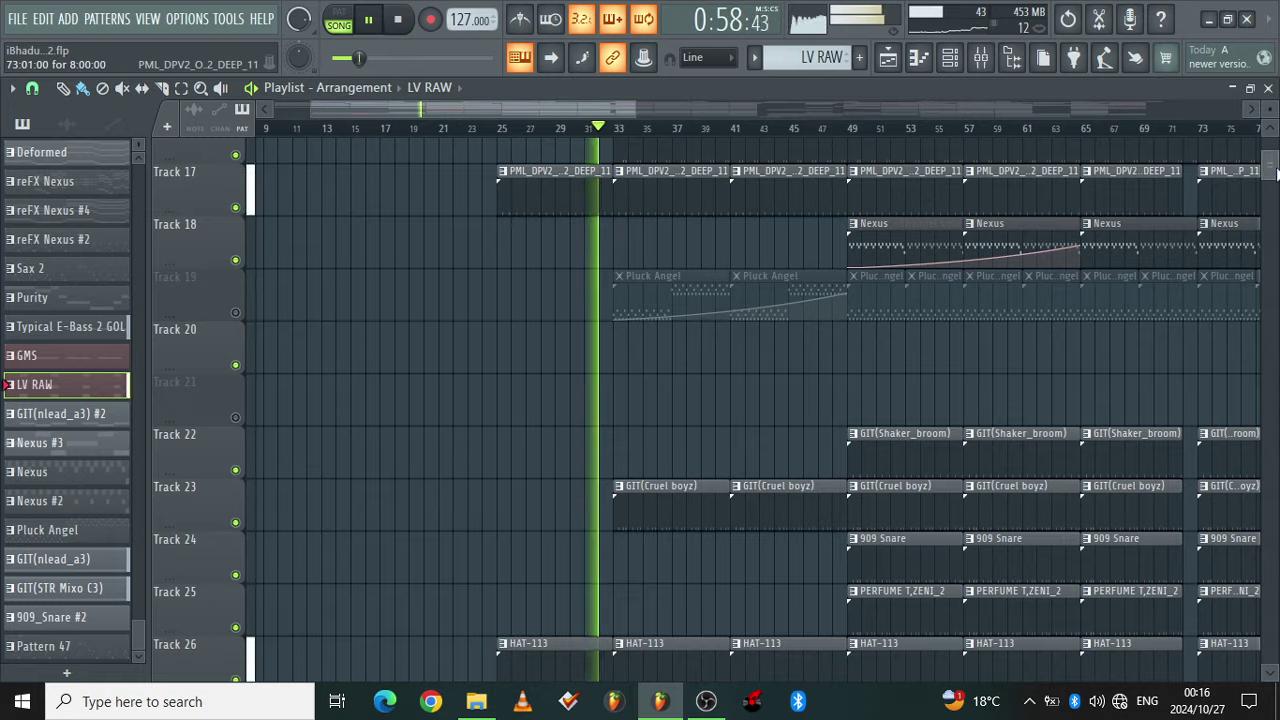
drag(1270, 166, 1276, 178)
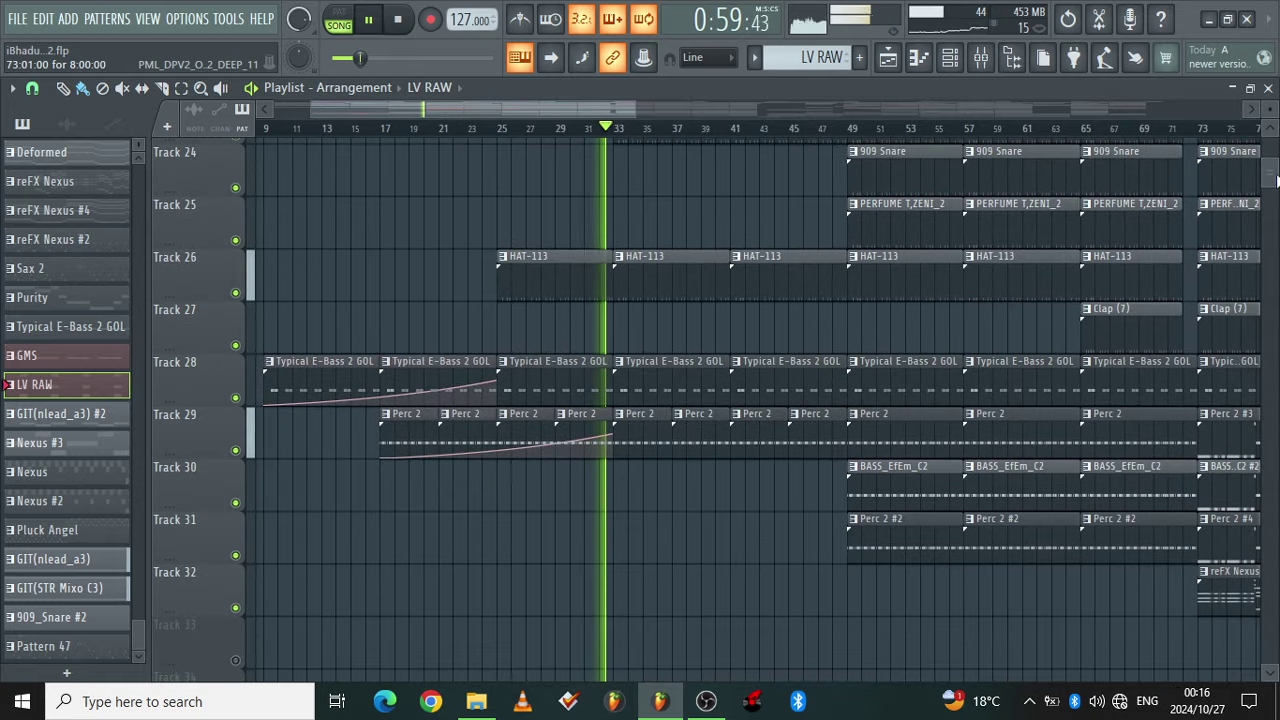
double_click(636, 372)
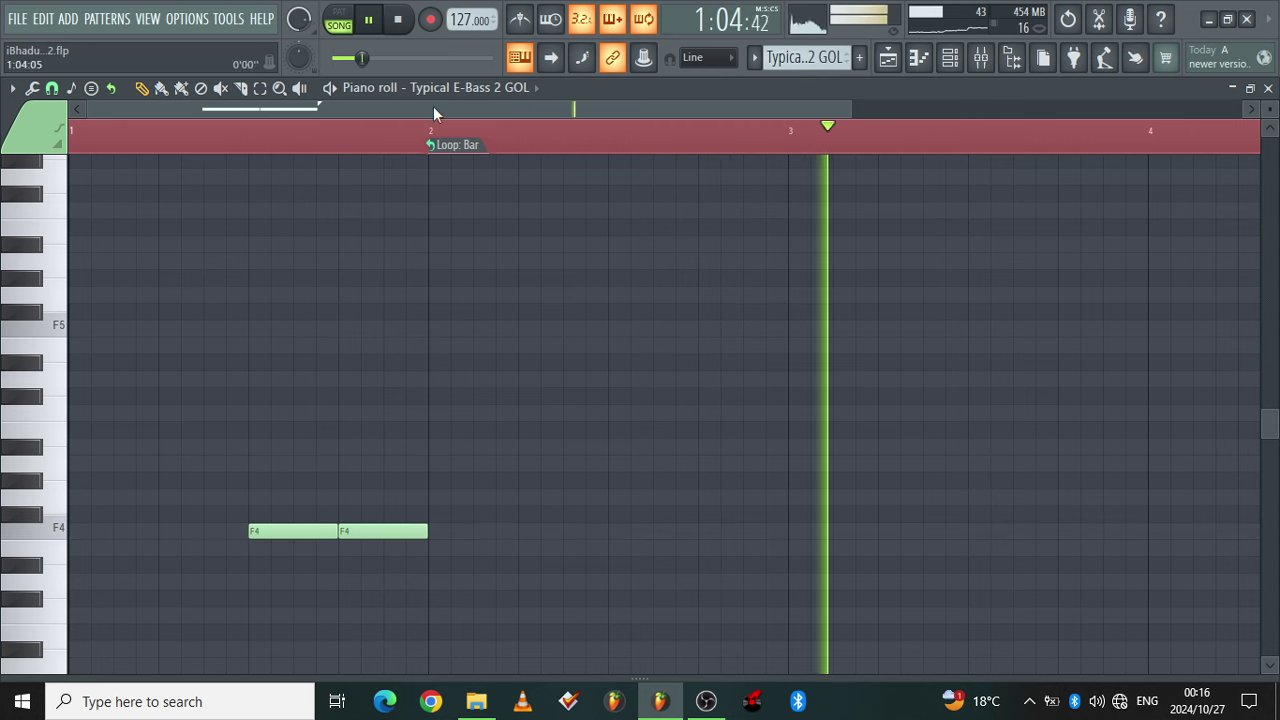
Display the instrument settings of the Typical E-Bass 2 GOL channel from the channel rack
click(951, 59)
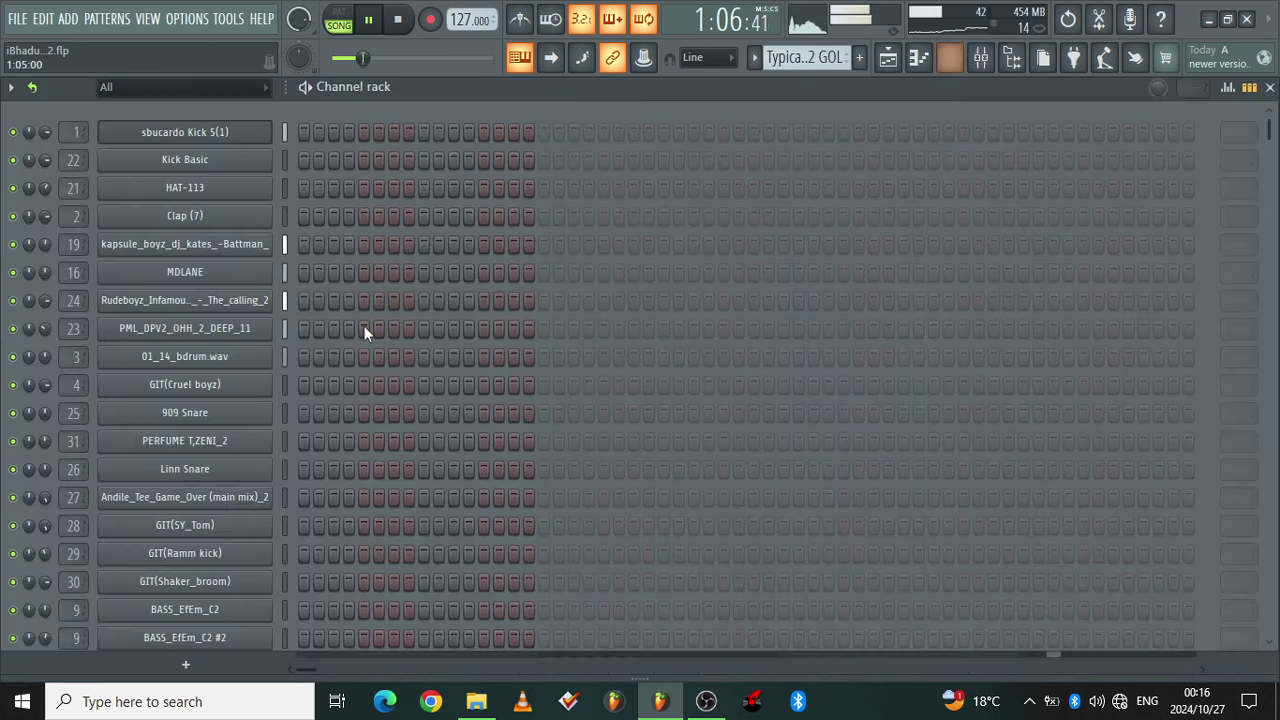
drag(1268, 137, 1242, 510)
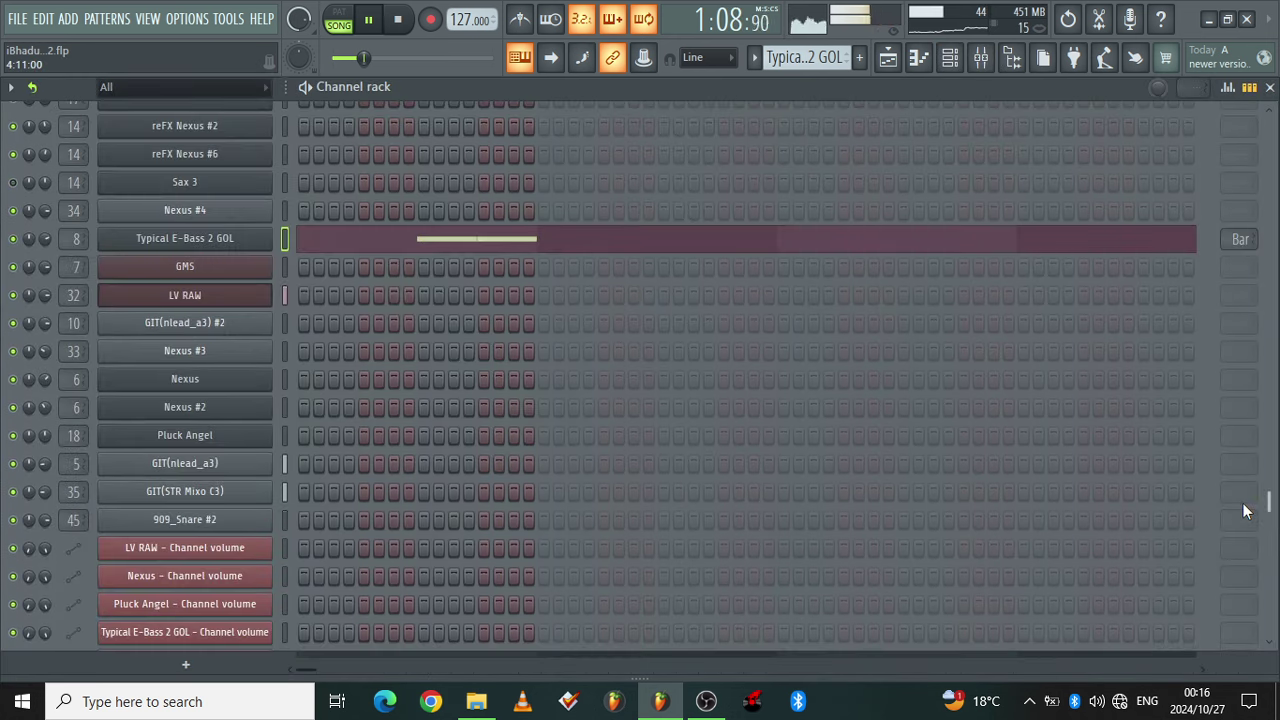
click(235, 244)
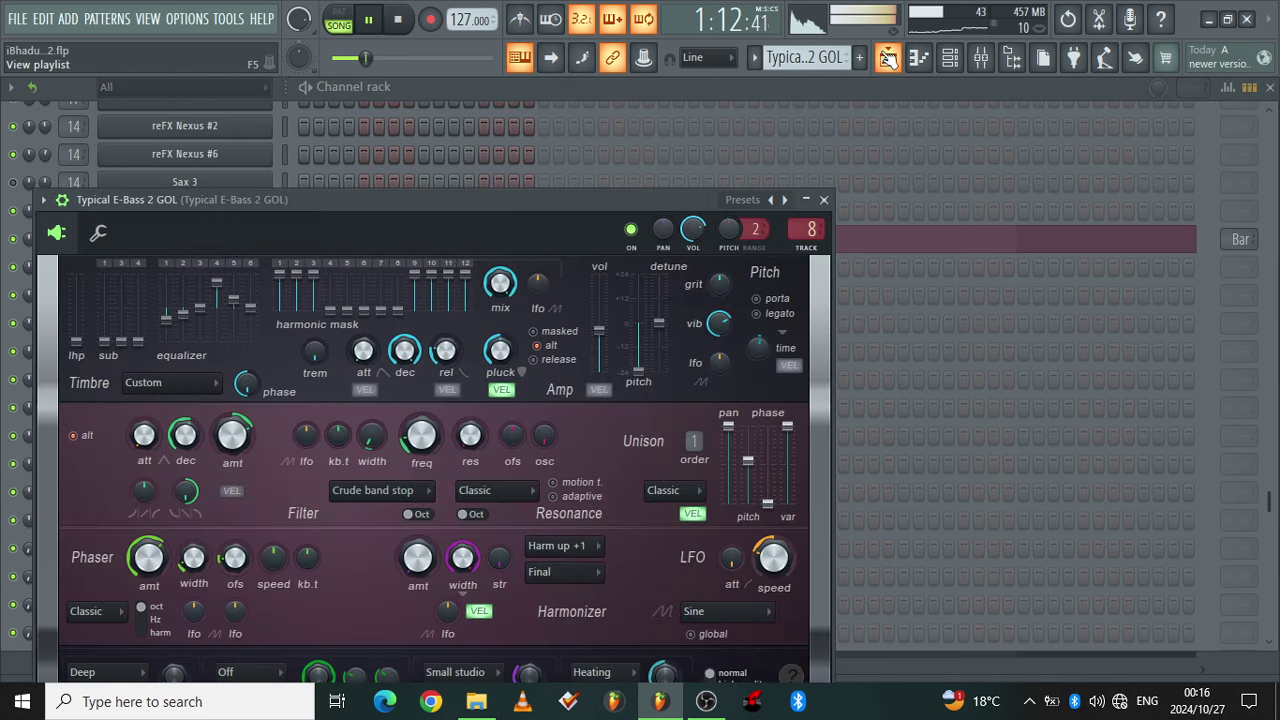
Open the Perc 2 pattern from Track 29 and find its channel in the channel rack
click(887, 57)
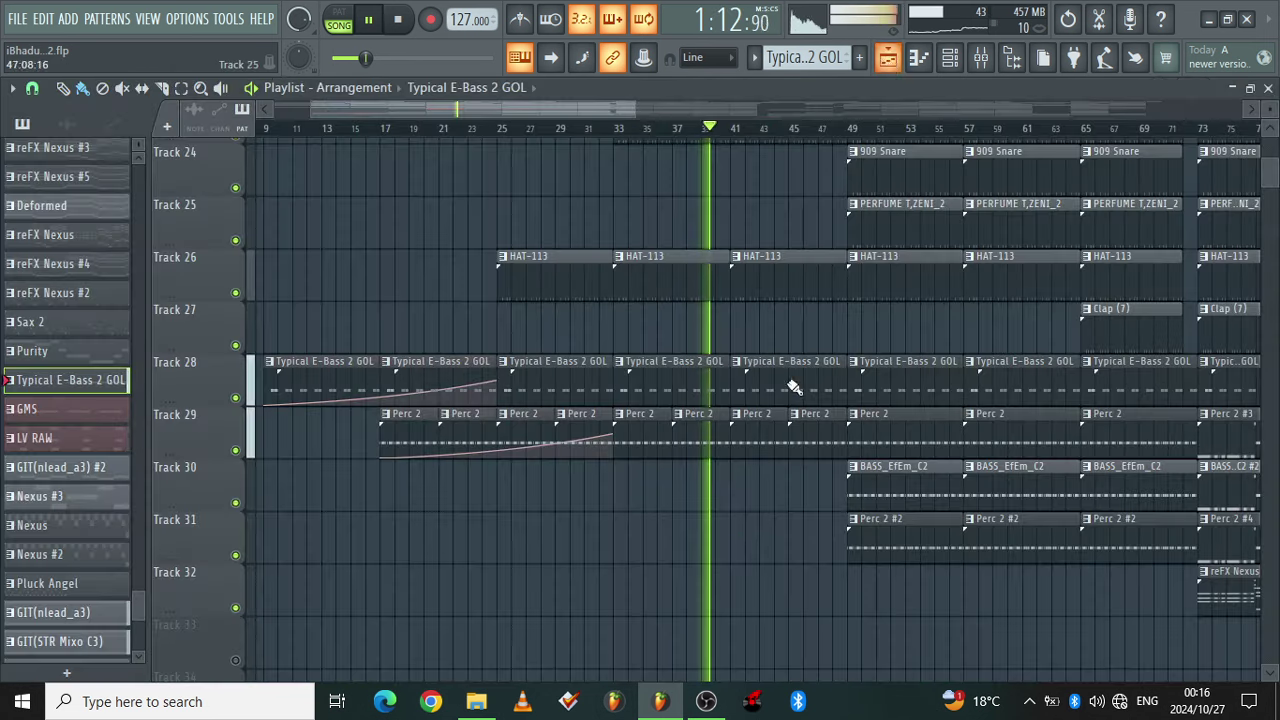
double_click(766, 446)
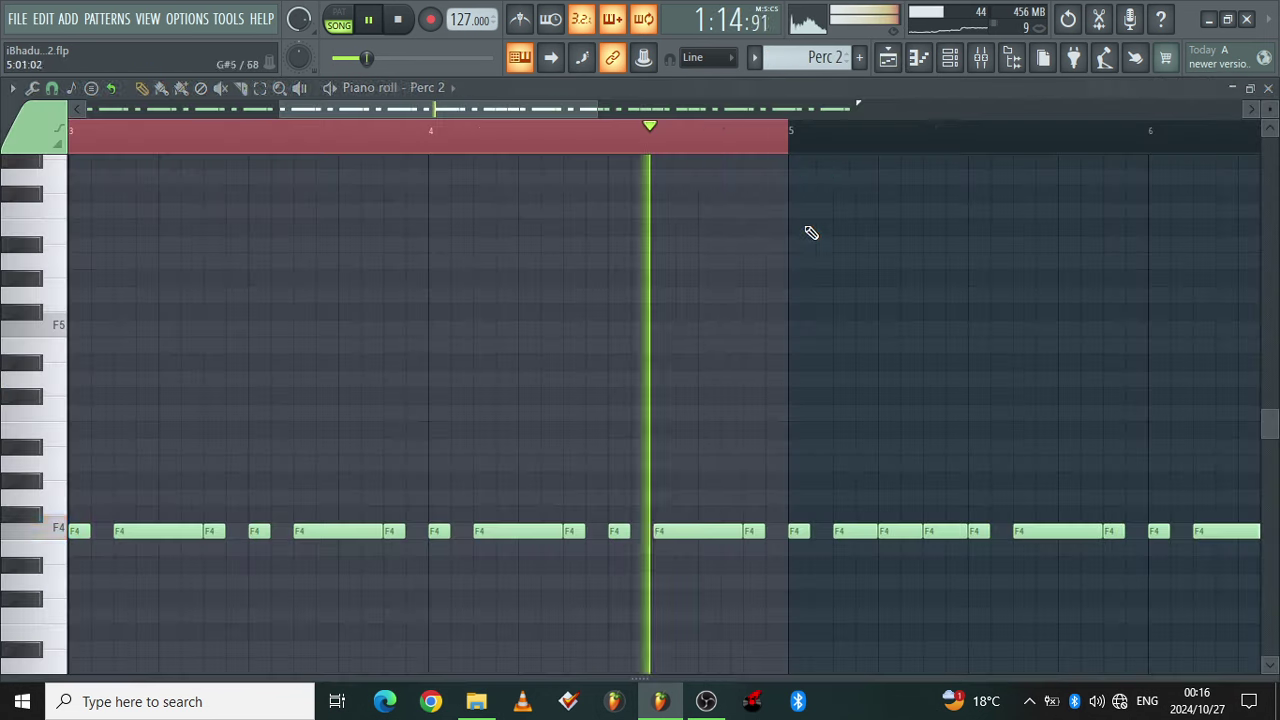
click(952, 64)
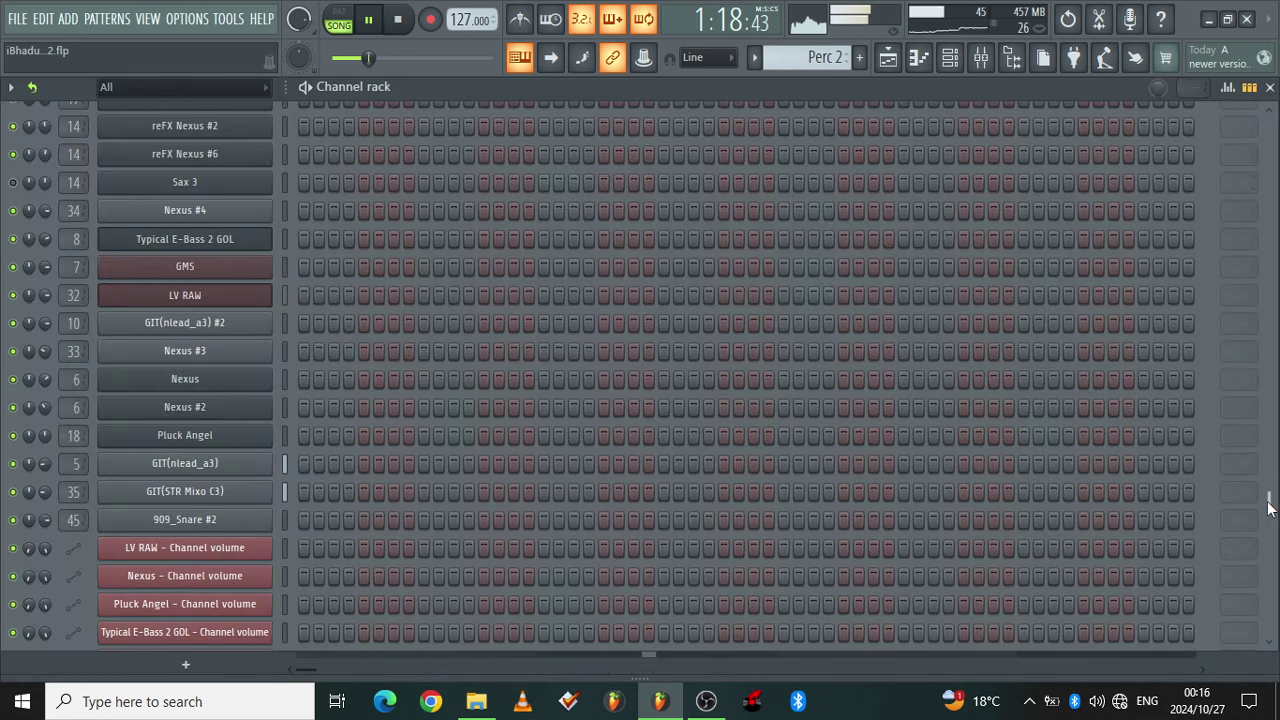
drag(1268, 507, 1267, 710)
scroll(607, 305, up, 10)
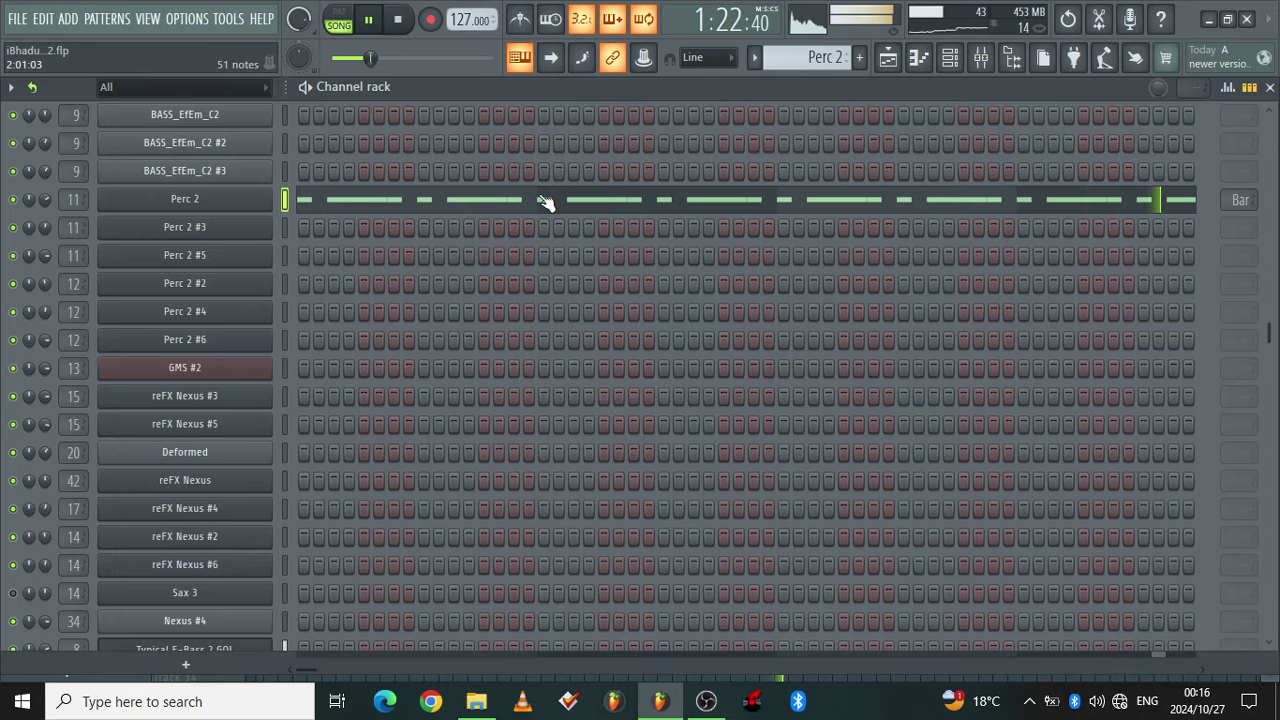
Examine the Perc 2 note sequence in the piano roll from bar 1 through bar 8
click(545, 202)
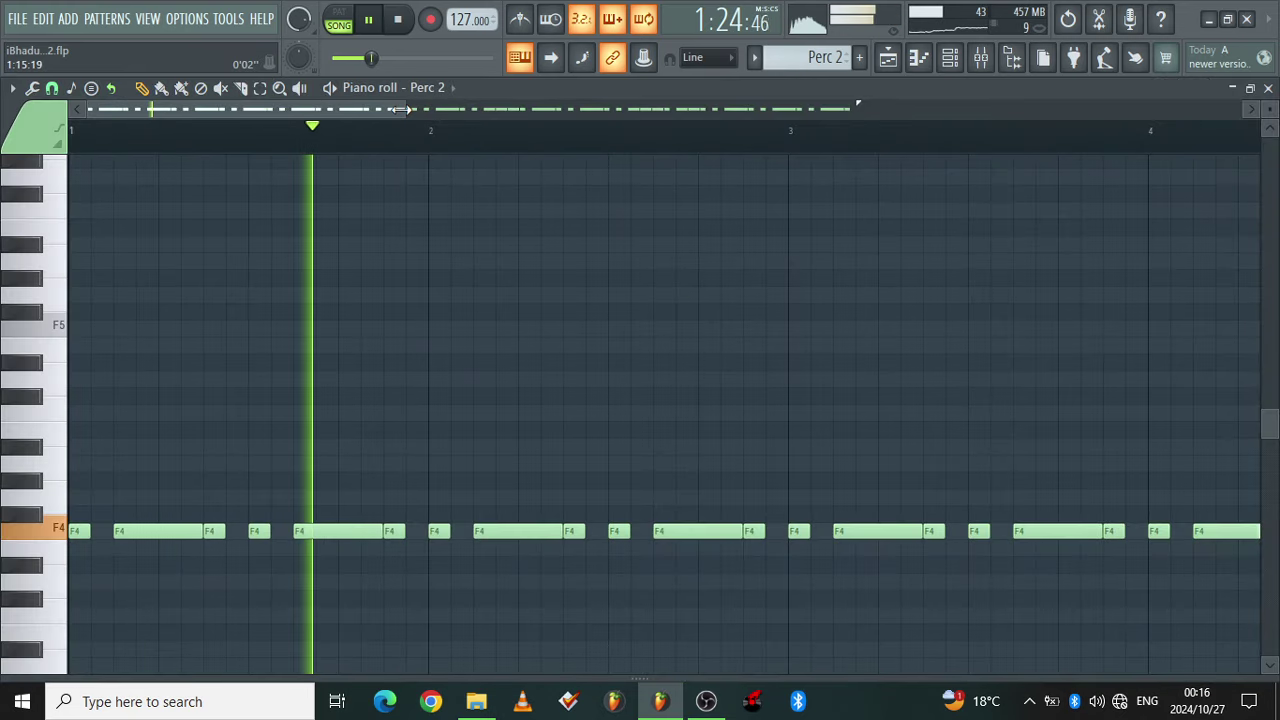
drag(400, 108, 726, 100)
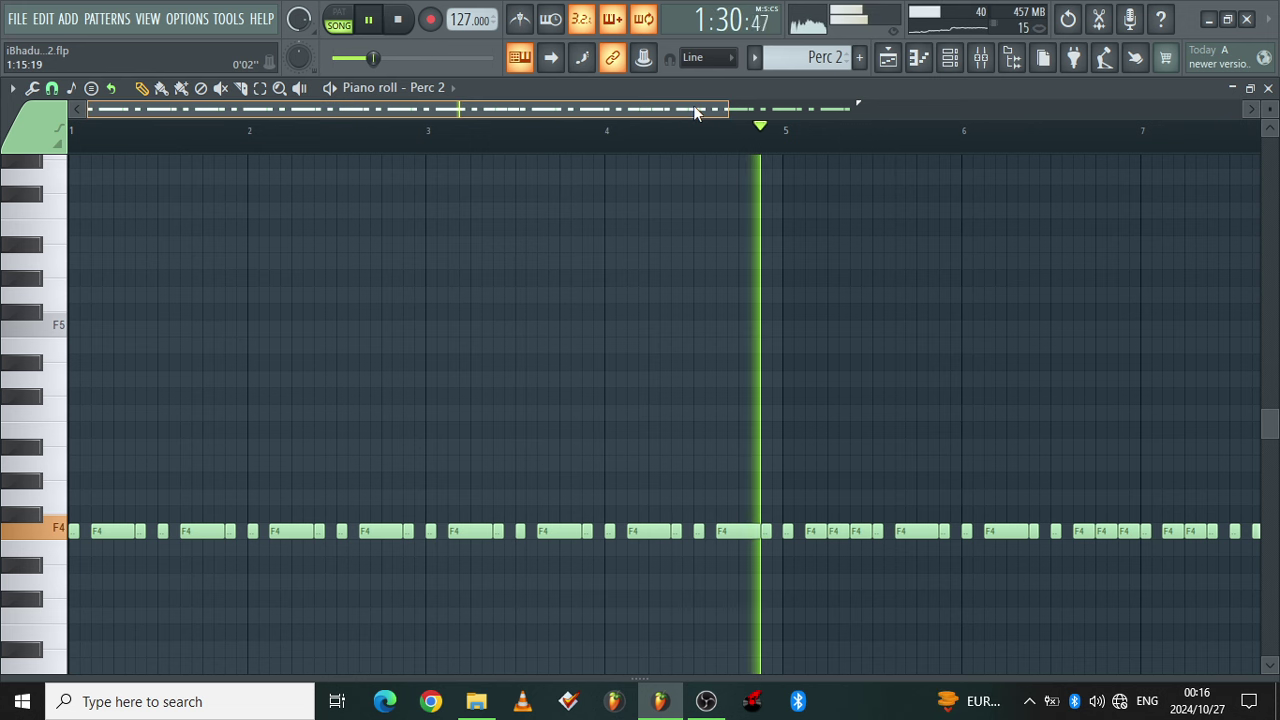
drag(693, 105, 744, 105)
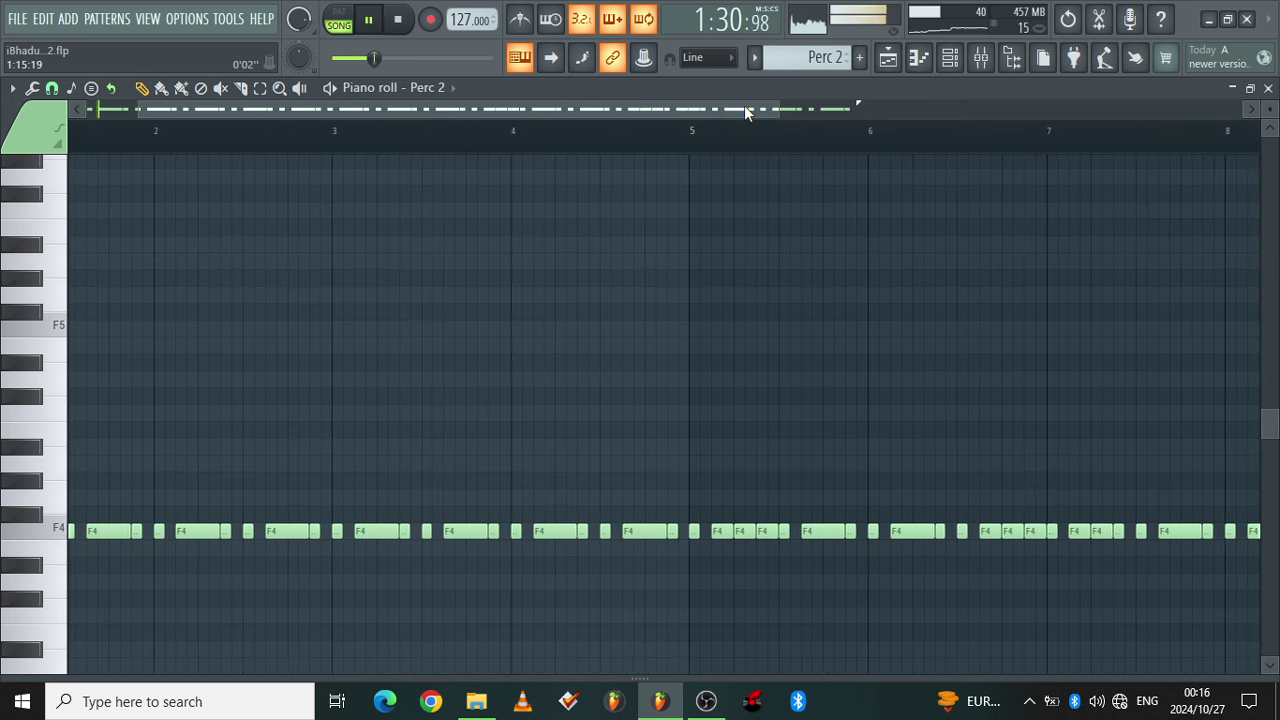
Unmute Track 19 with the Pluck Angel patterns in the playlist
click(892, 58)
drag(610, 104, 693, 105)
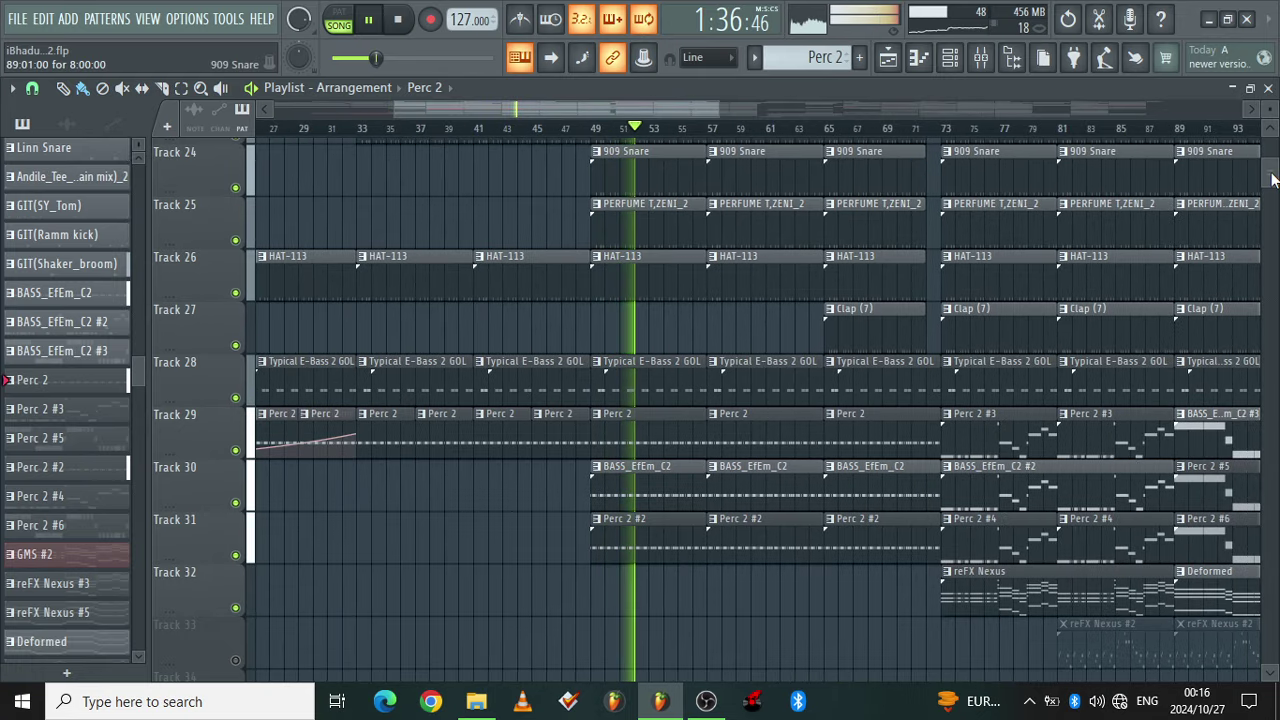
mouse_move(1273, 178)
mouse_down()
mouse_move(1273, 150)
mouse_move(1273, 169)
mouse_up()
click(237, 457)
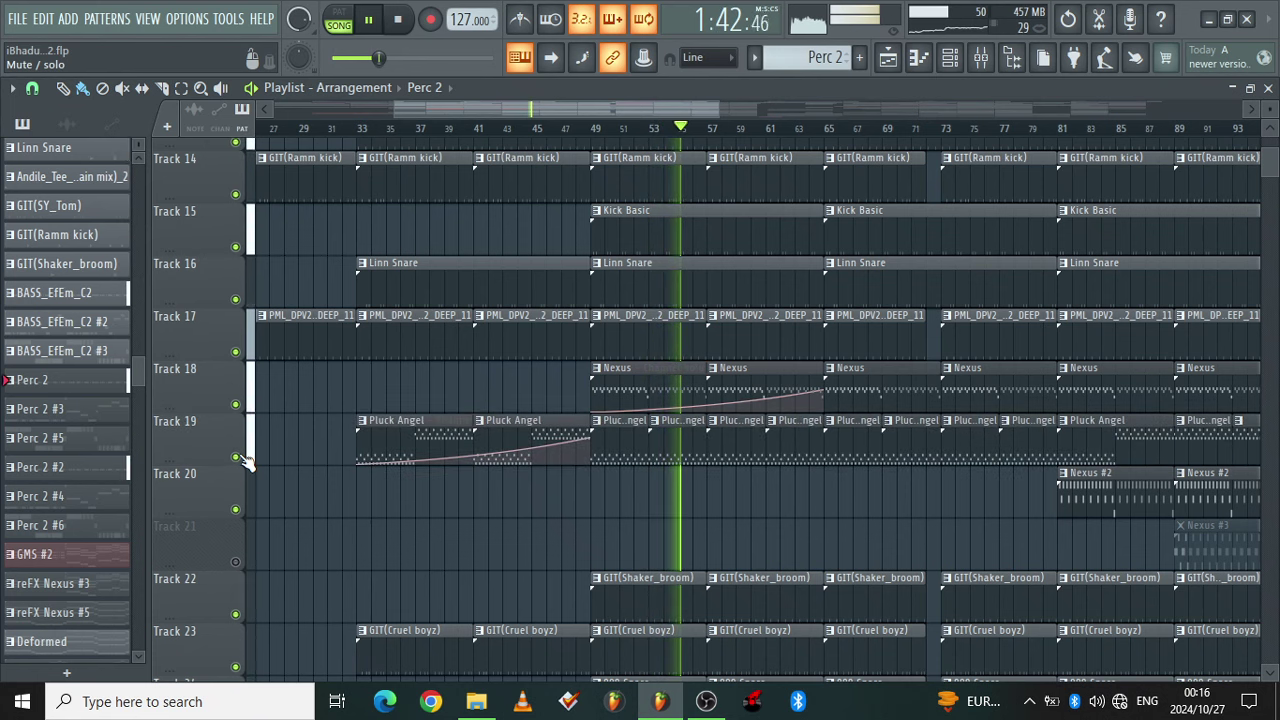
drag(1268, 174, 1270, 180)
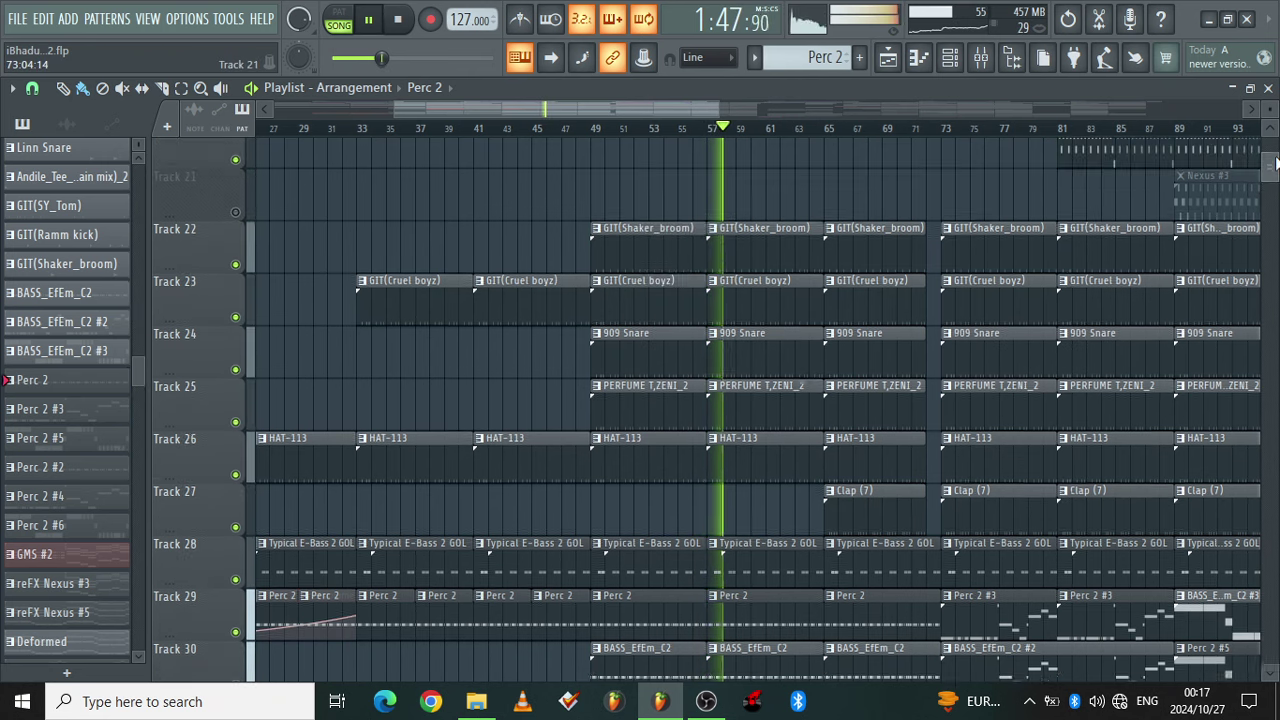
drag(1275, 170, 1275, 166)
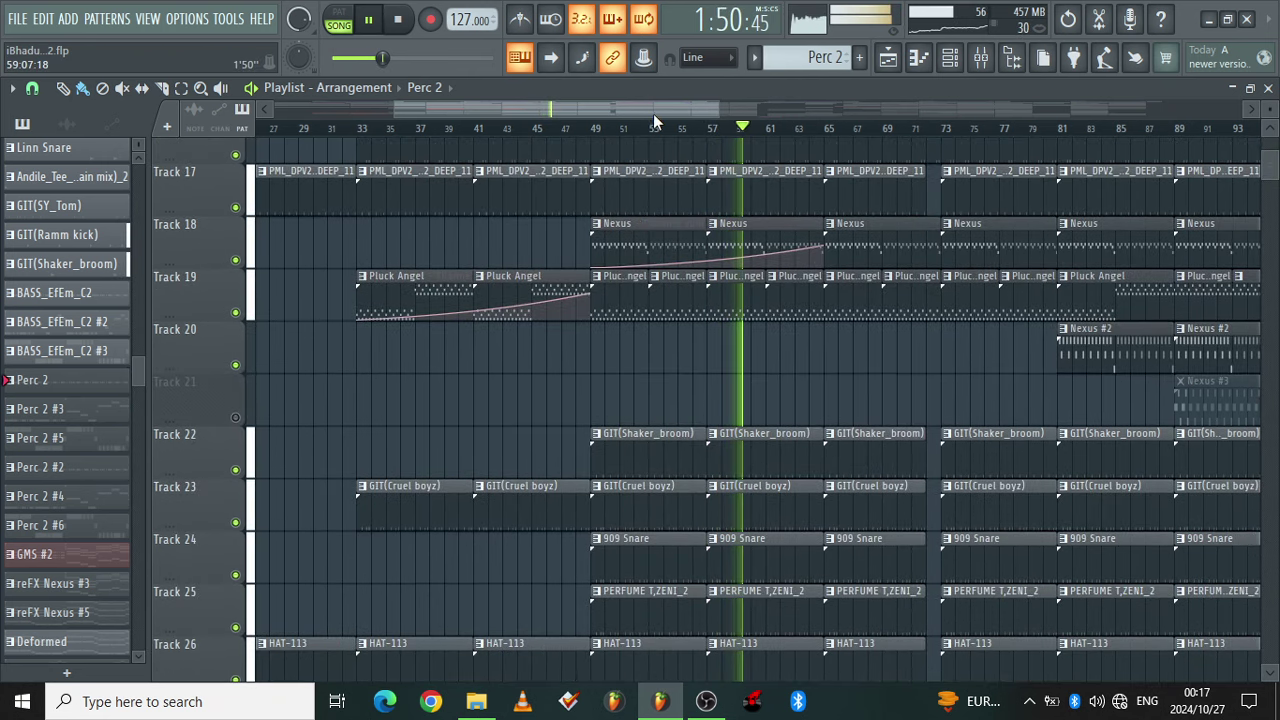
drag(651, 107, 704, 108)
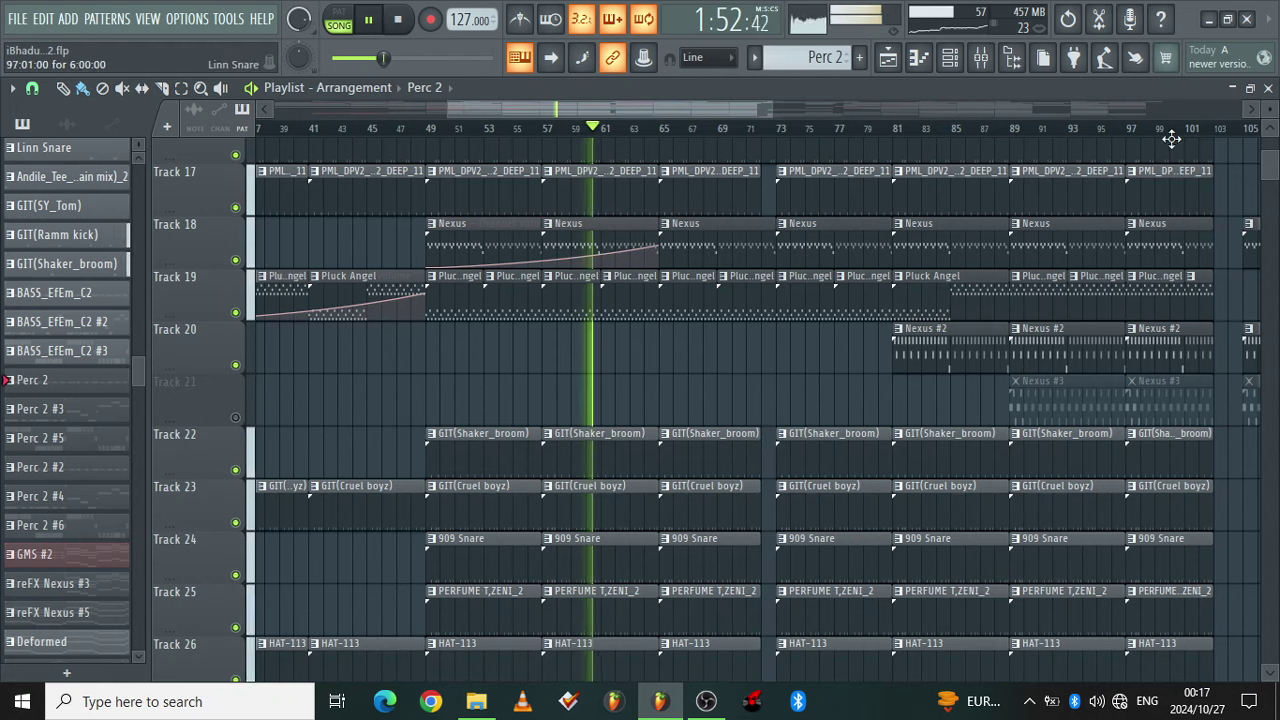
Mute Track 19 with the Pluck Angel patterns in the playlist
drag(1272, 172, 1274, 172)
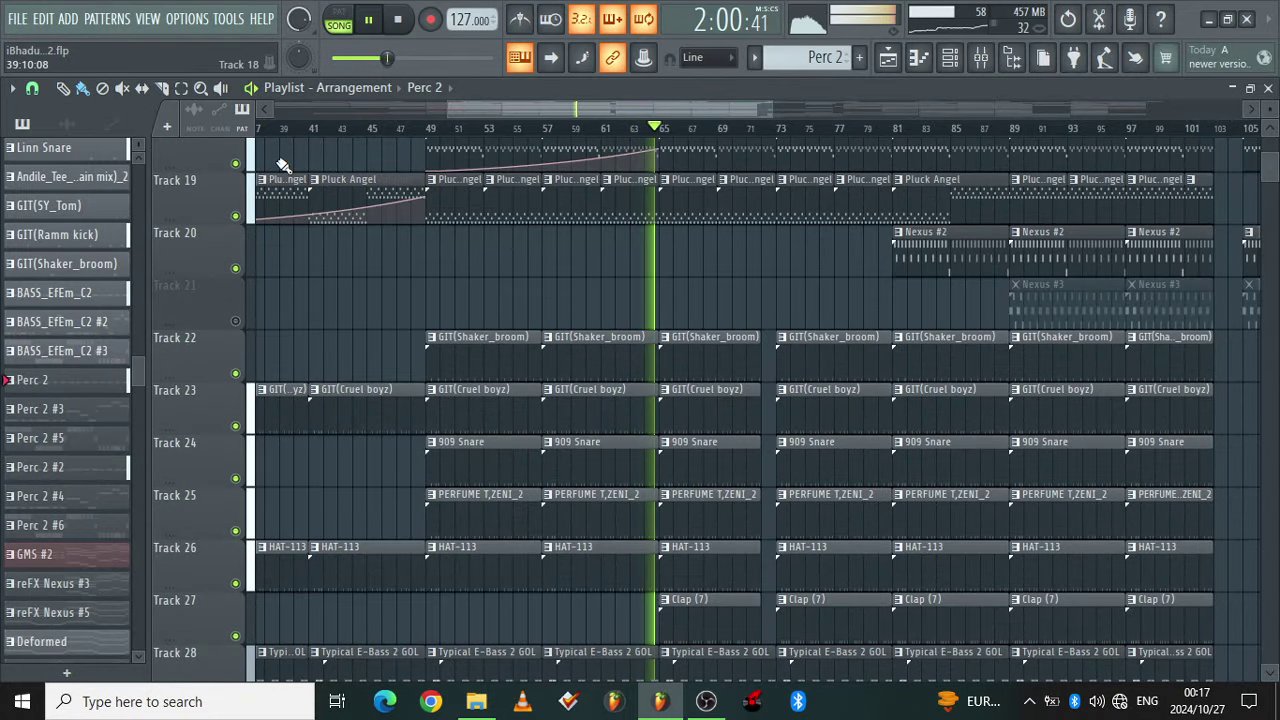
click(240, 217)
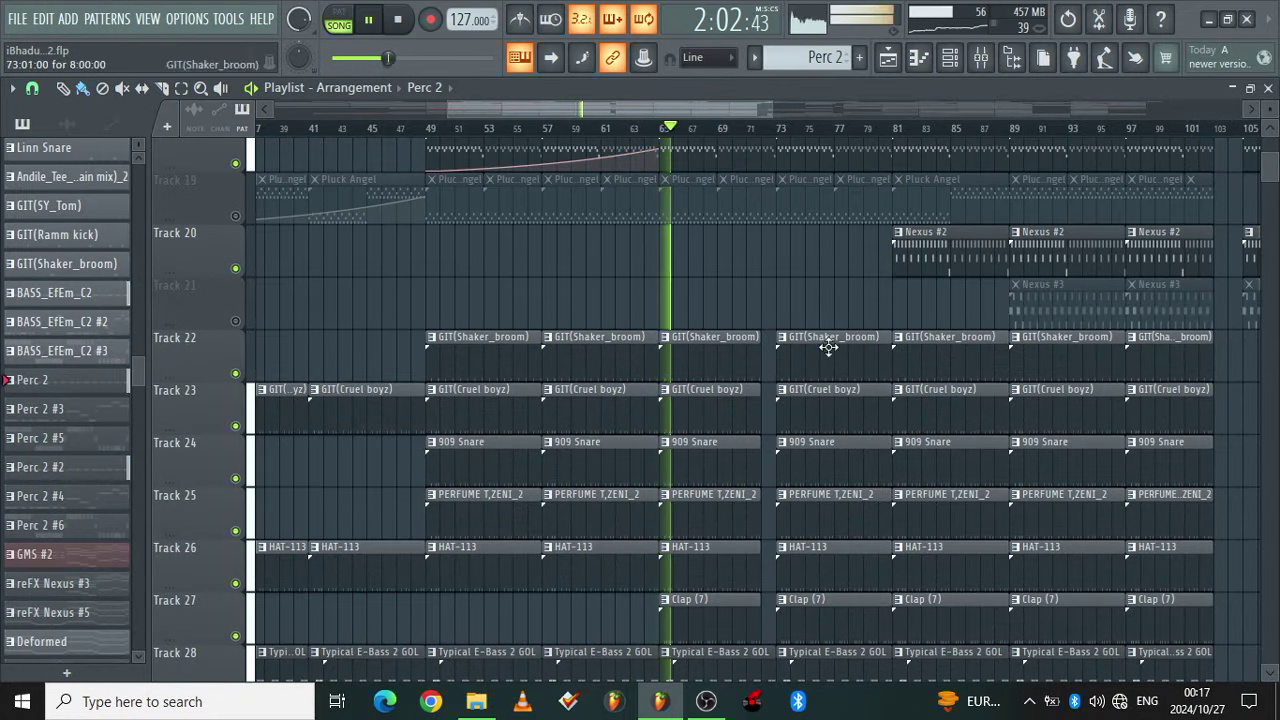
Open the Perc 2 #3 pattern from Track 29 and display its notes from bar 1 in the piano roll
drag(1274, 170, 1274, 176)
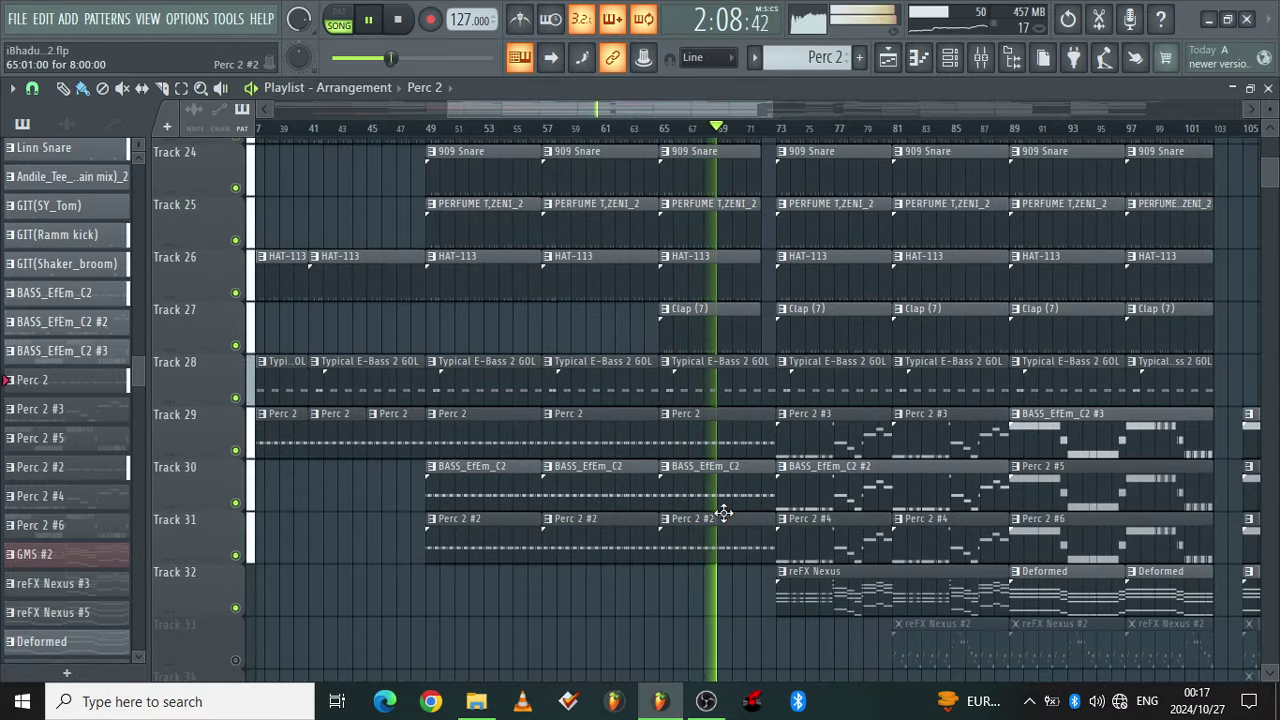
double_click(820, 452)
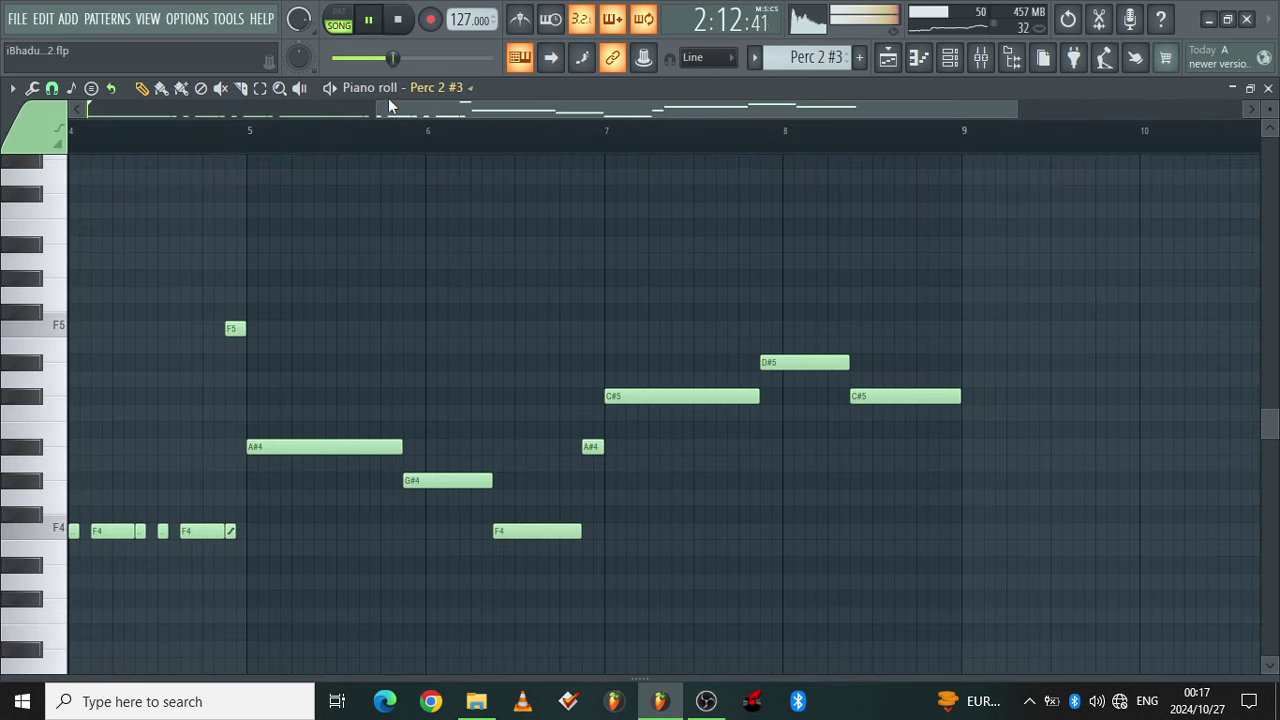
drag(379, 105, 5, 140)
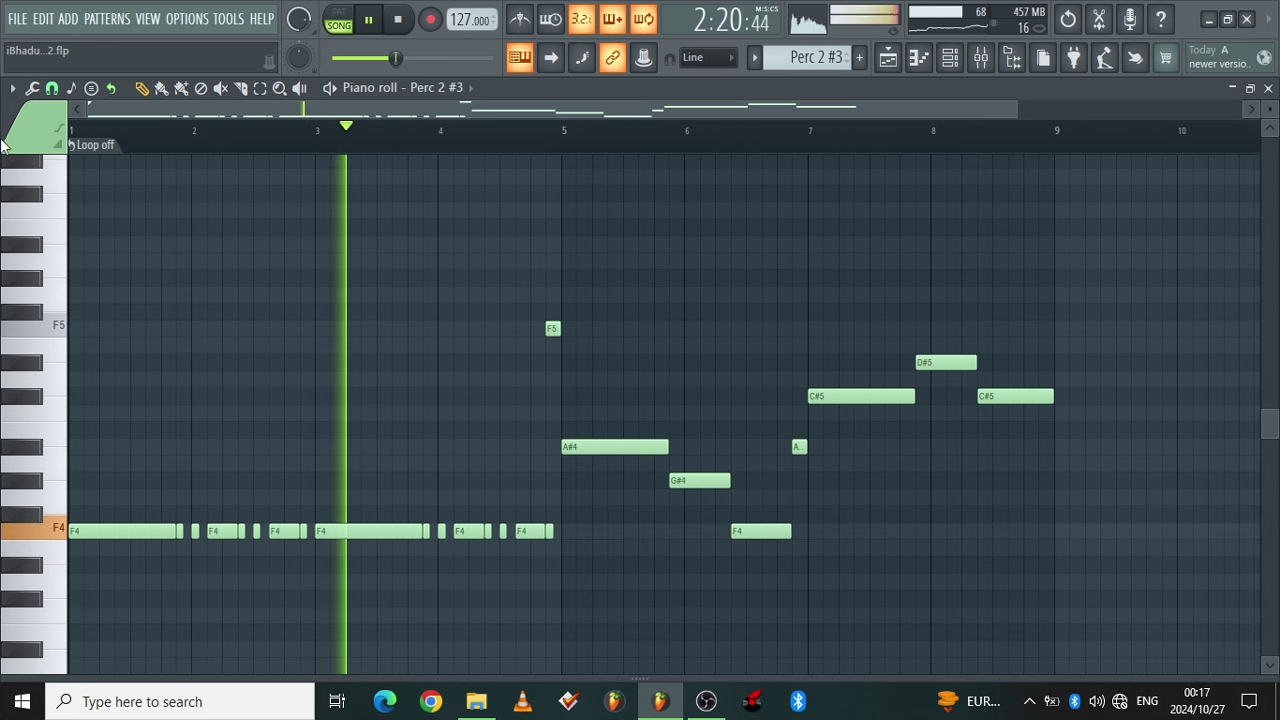
Mute Track 32 with the reFX Nexus and Deformed patterns, and bring the Perc 2 #3 notes back up in the piano roll
click(887, 57)
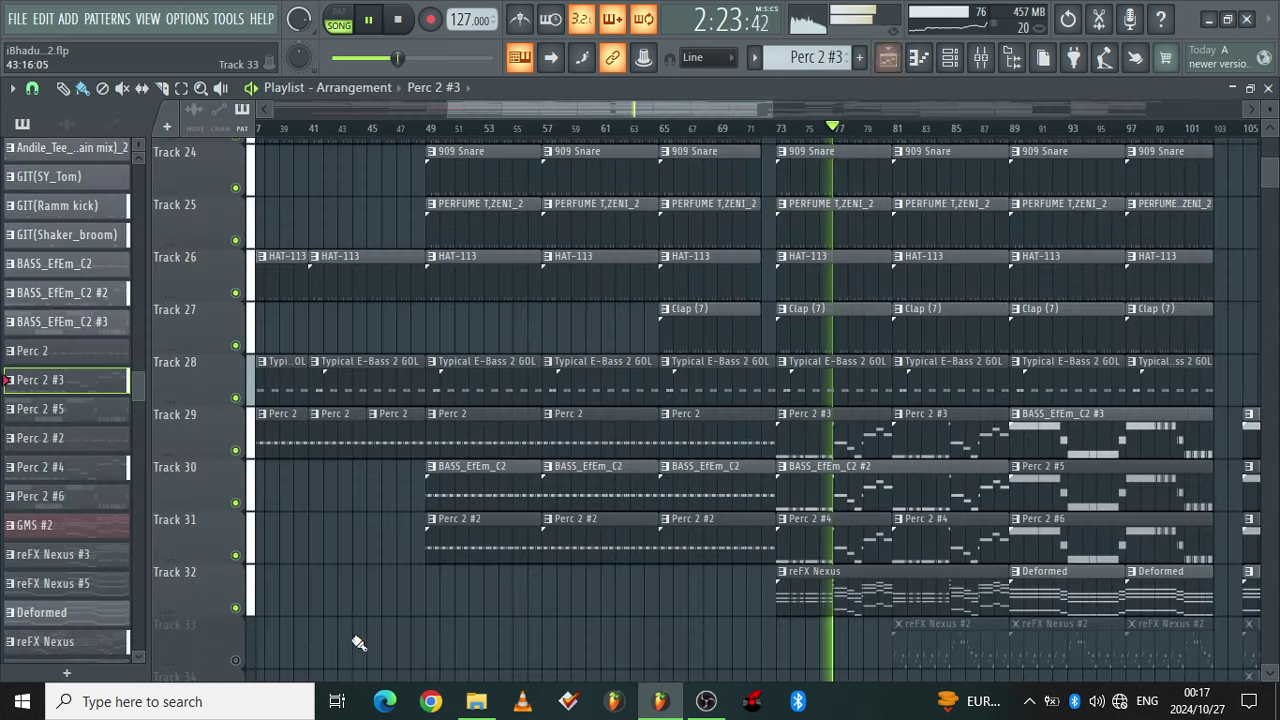
click(236, 608)
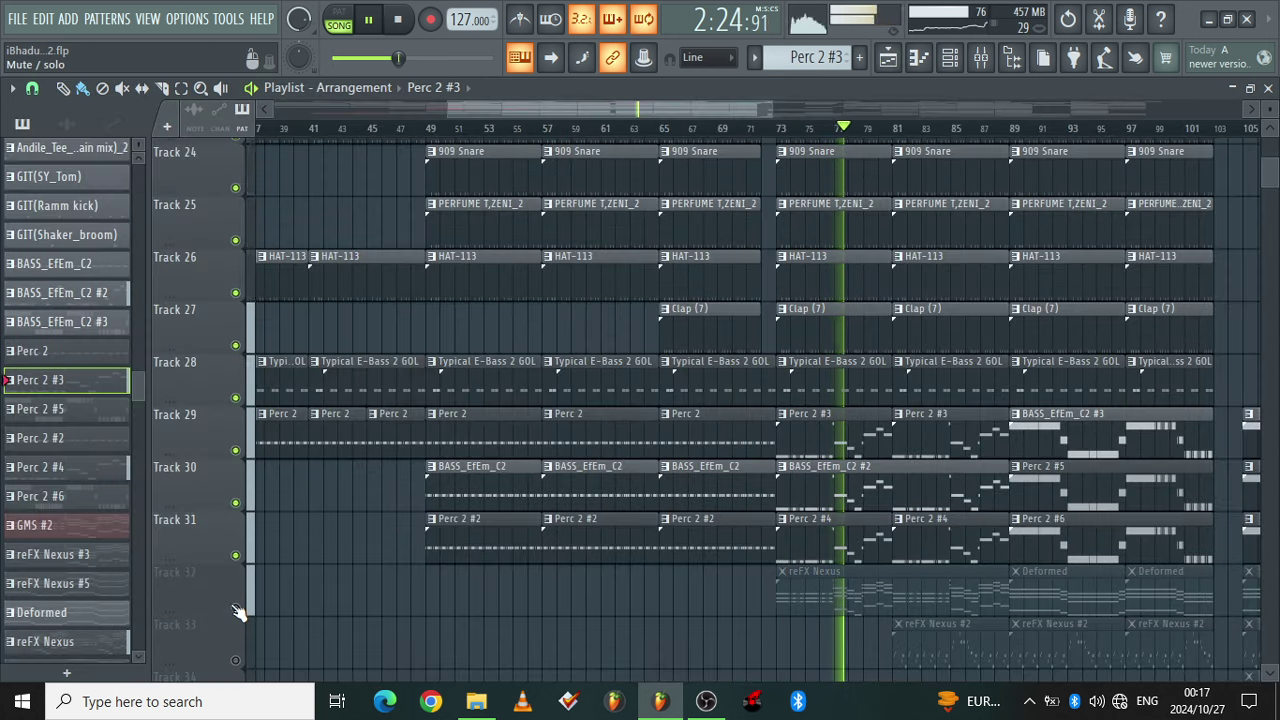
click(896, 58)
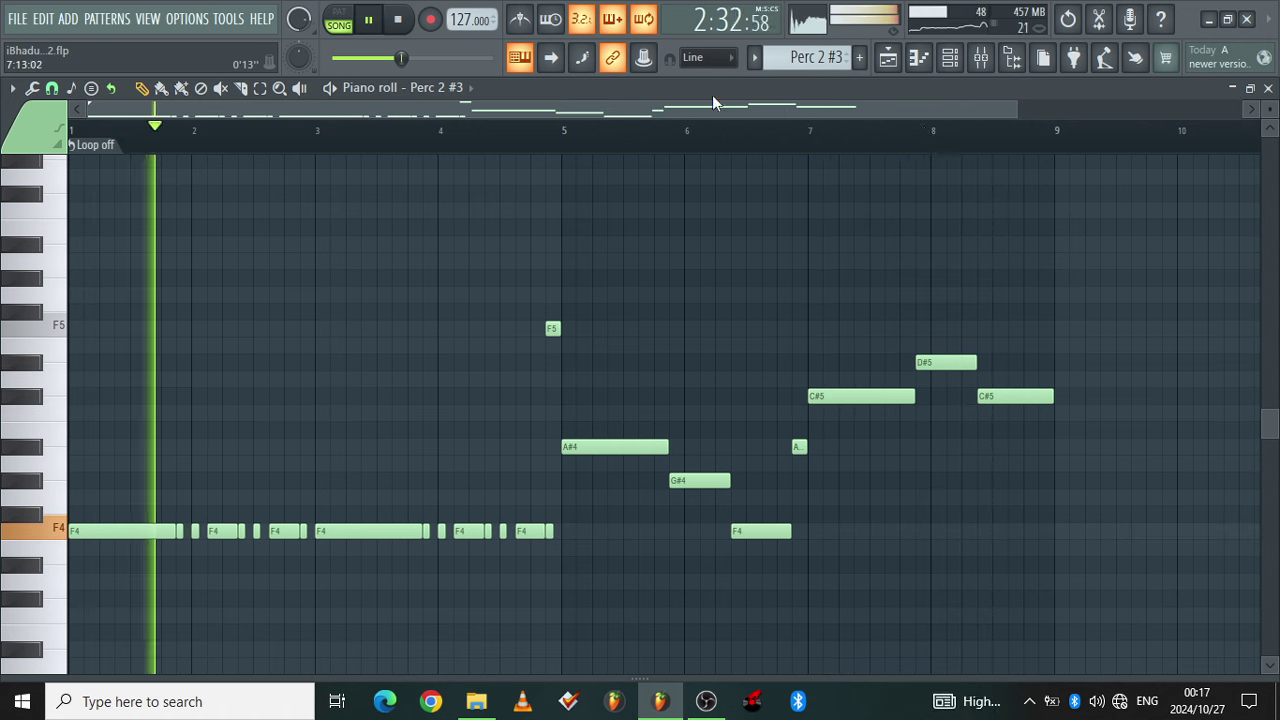
Raise the system volume to 100 and unmute Track 32 in the playlist
click(888, 58)
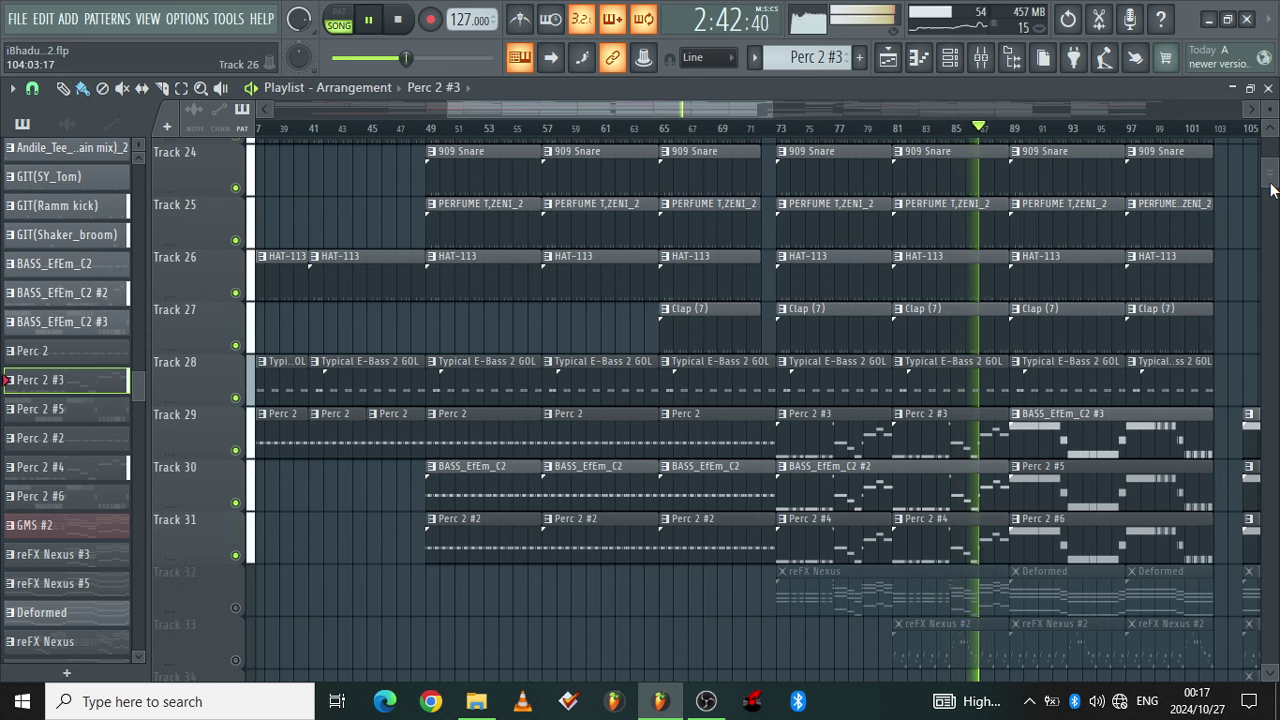
drag(1271, 190, 1271, 193)
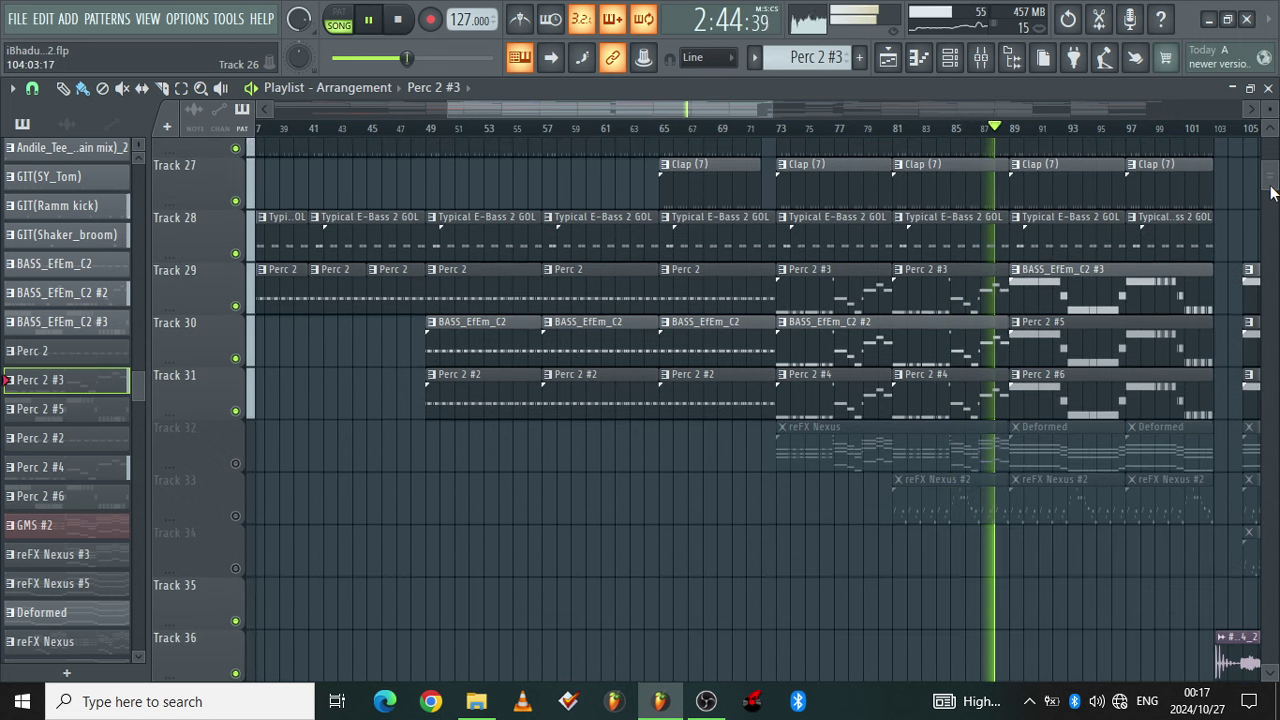
key(XF86AudioRaiseVolume)
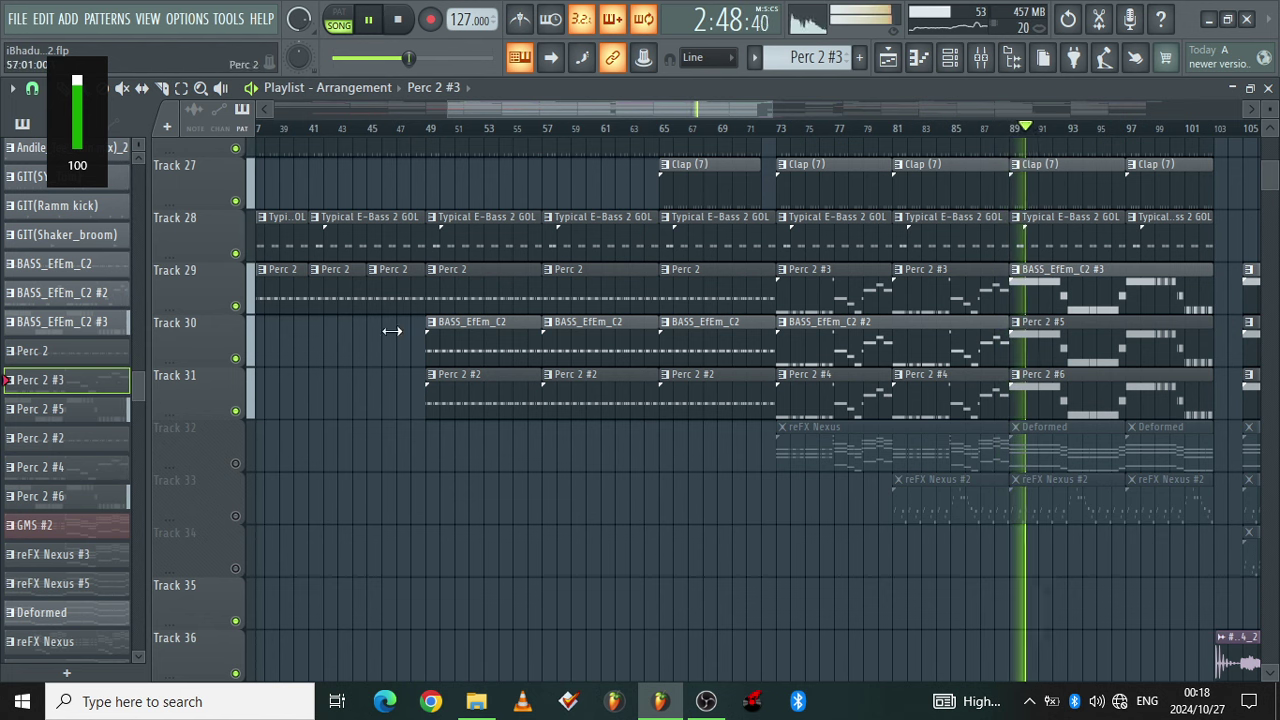
click(235, 464)
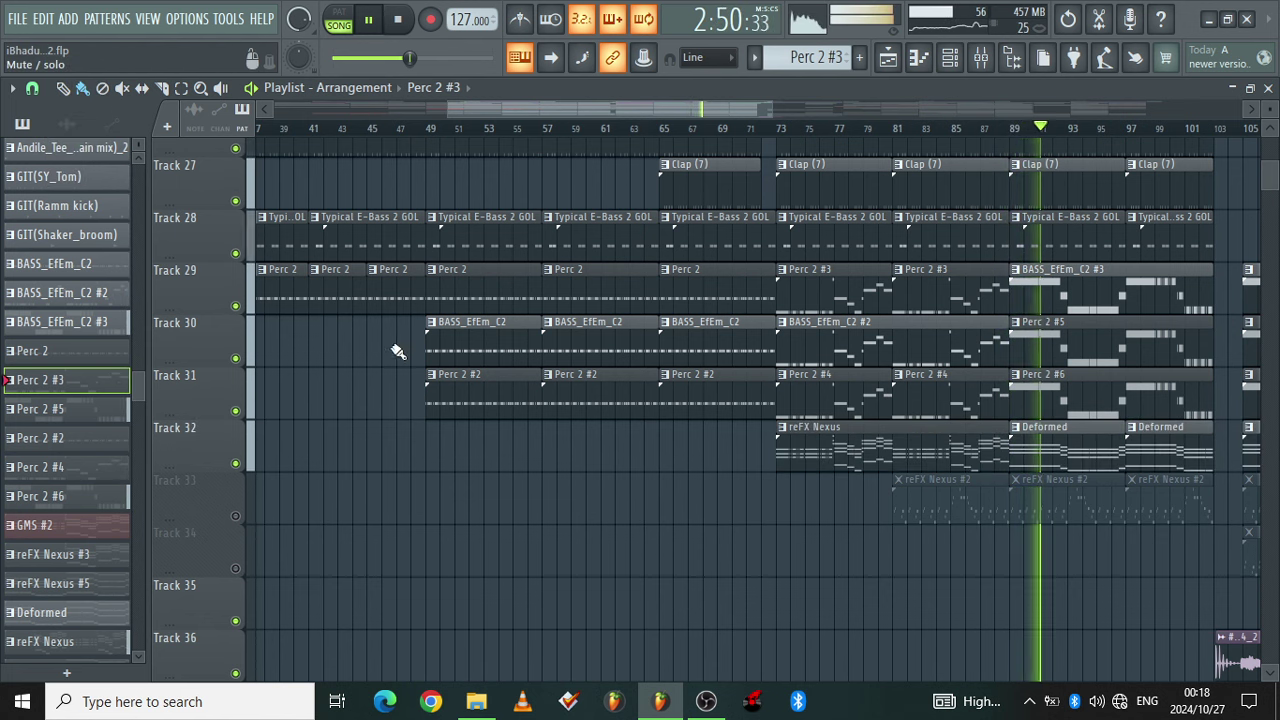
Open the Perc 2 #5 pattern from Track 30 and display its complete note sequence from bar 1 in the piano roll
drag(714, 104, 777, 104)
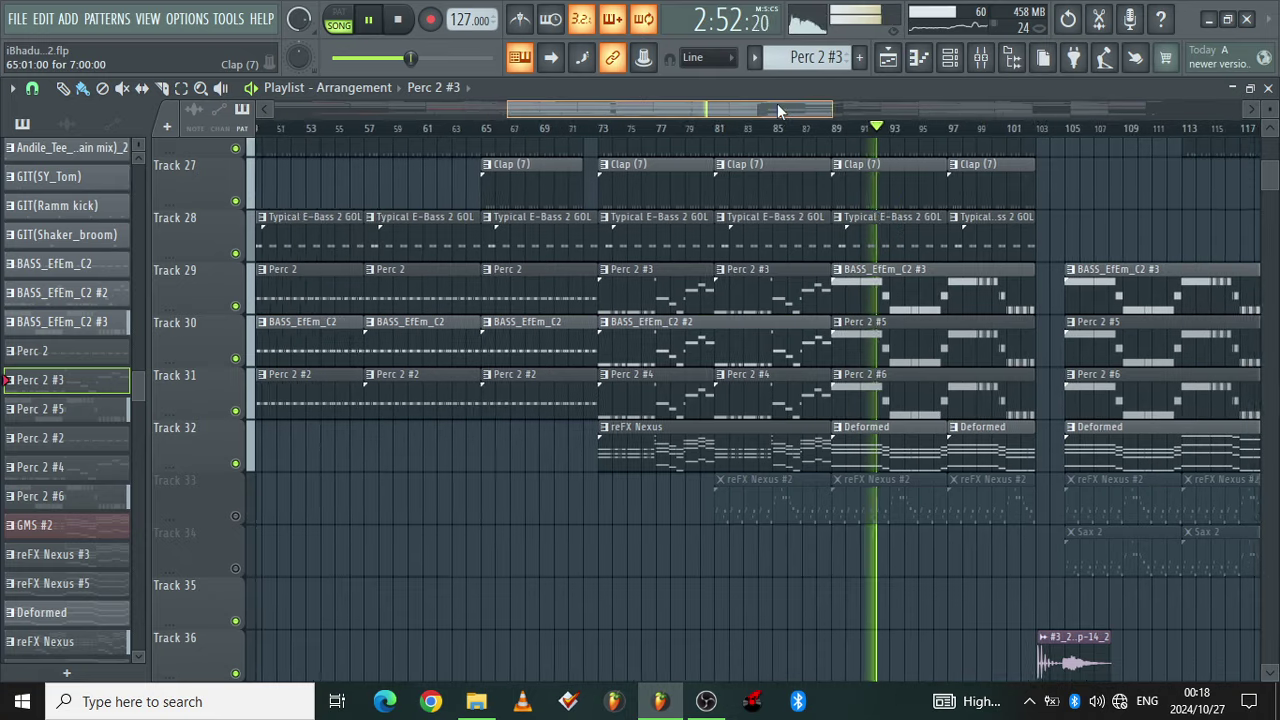
double_click(895, 334)
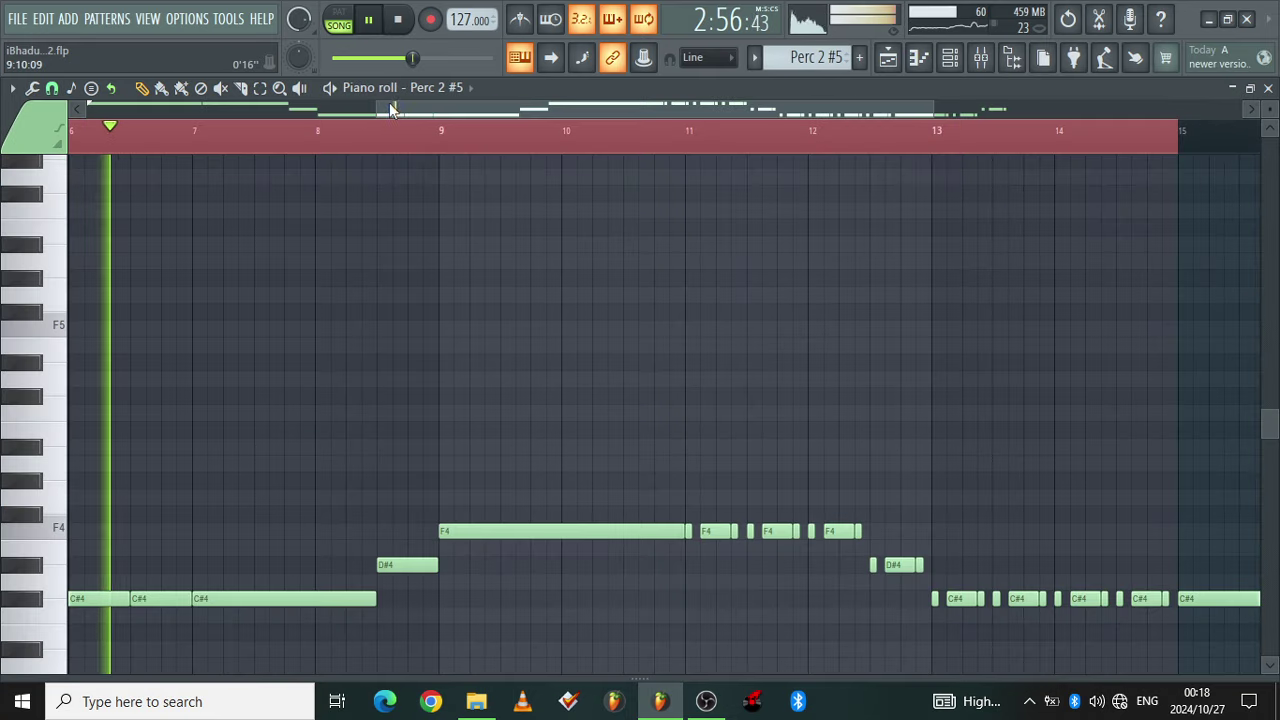
scroll(392, 110, down, 2)
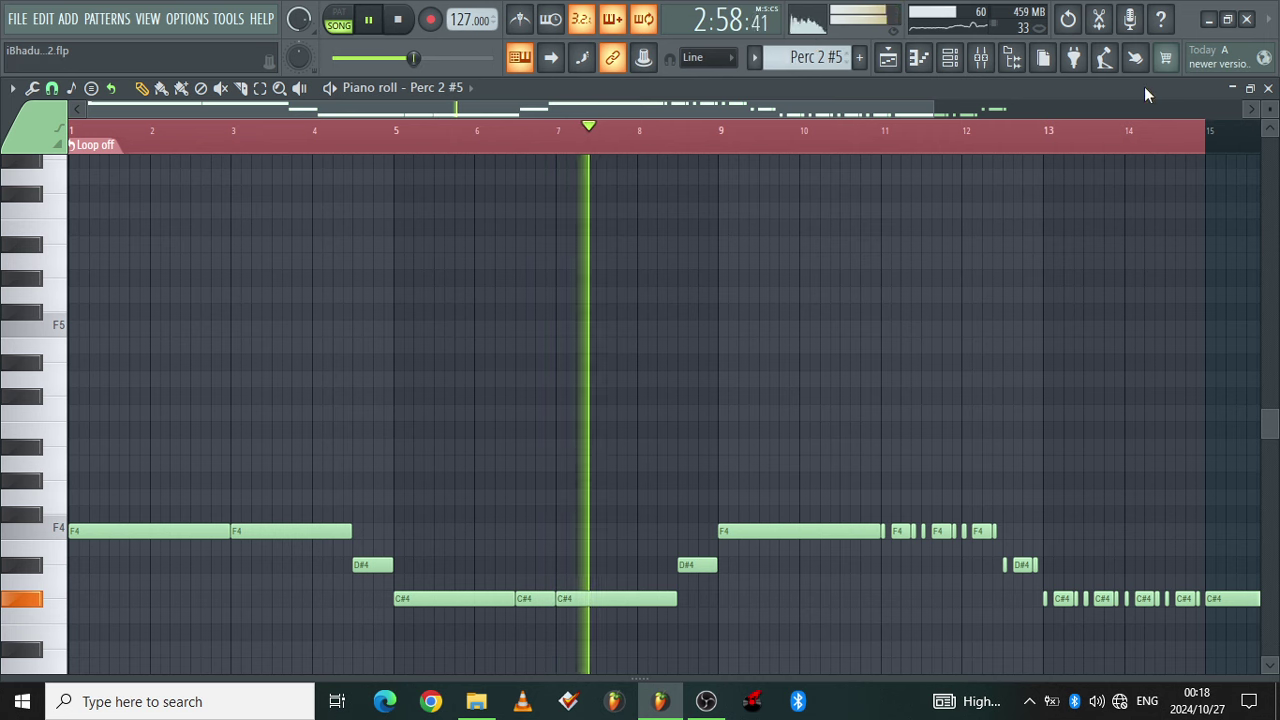
scroll(1177, 91, down, 1)
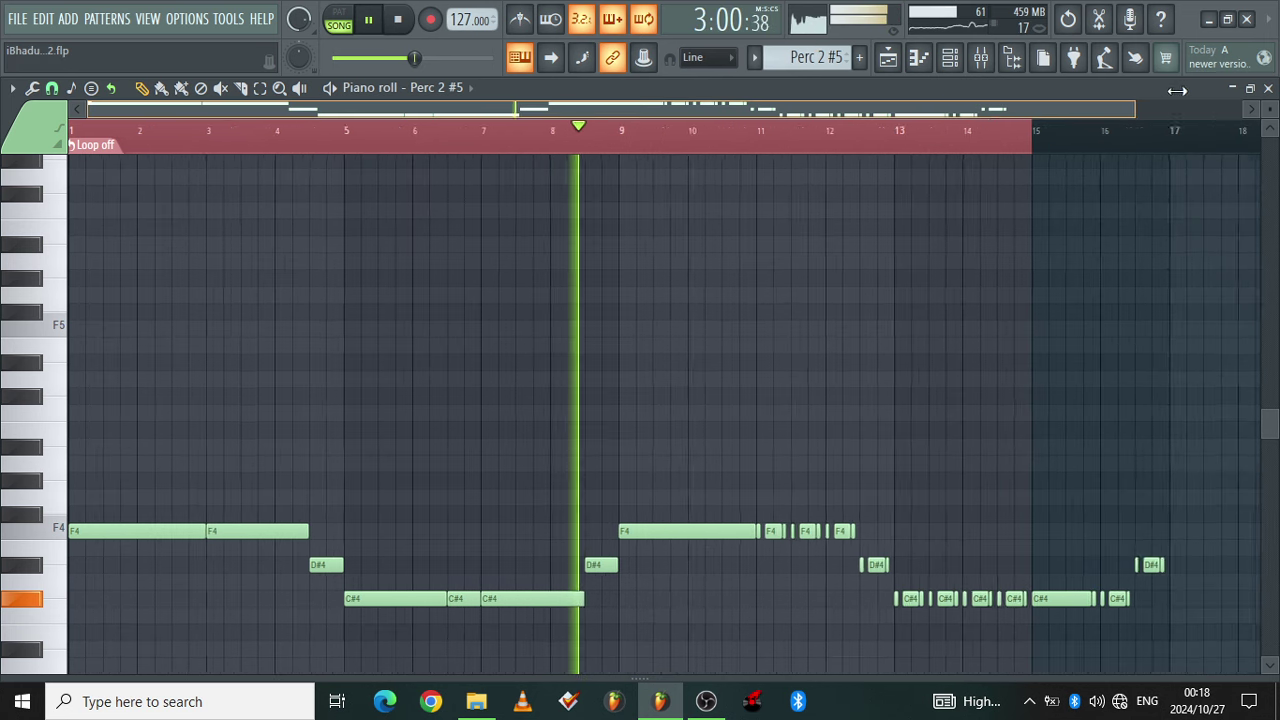
scroll(1177, 91, down, 1)
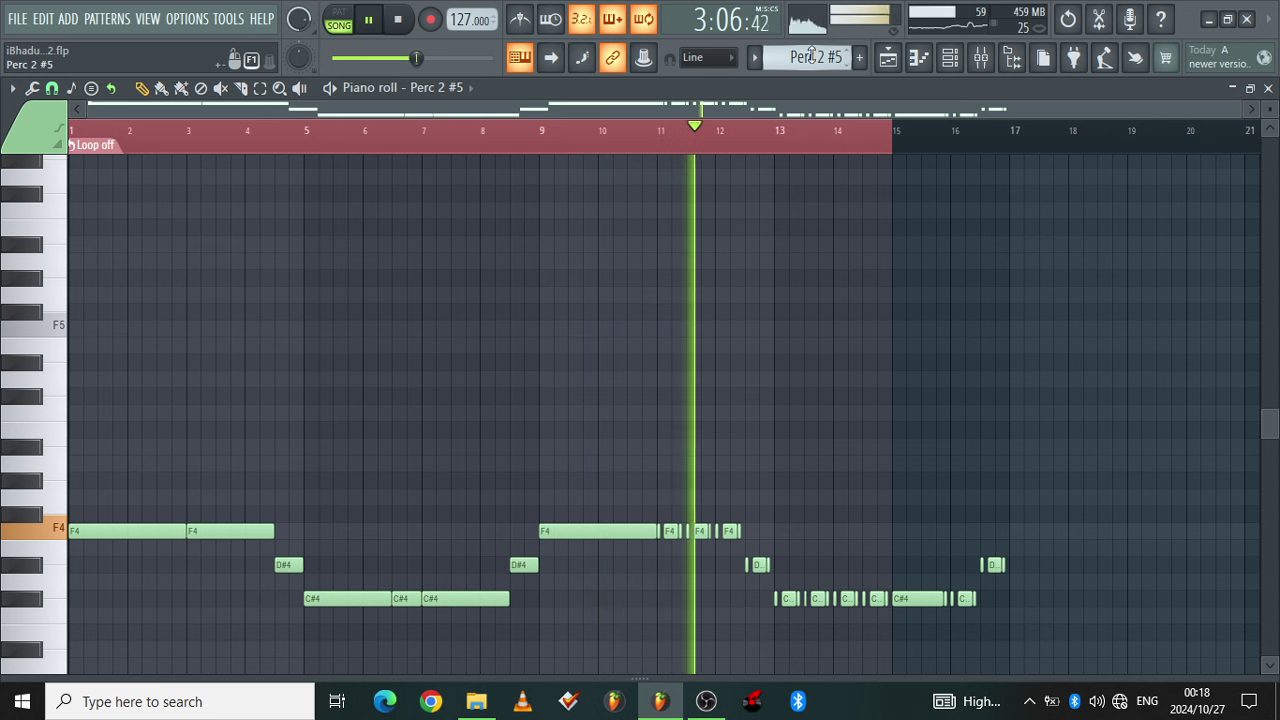
Unmute Track 34 with the Sax 2 patterns and Track 33 with the reFX Nexus #2 patterns in the playlist
click(888, 57)
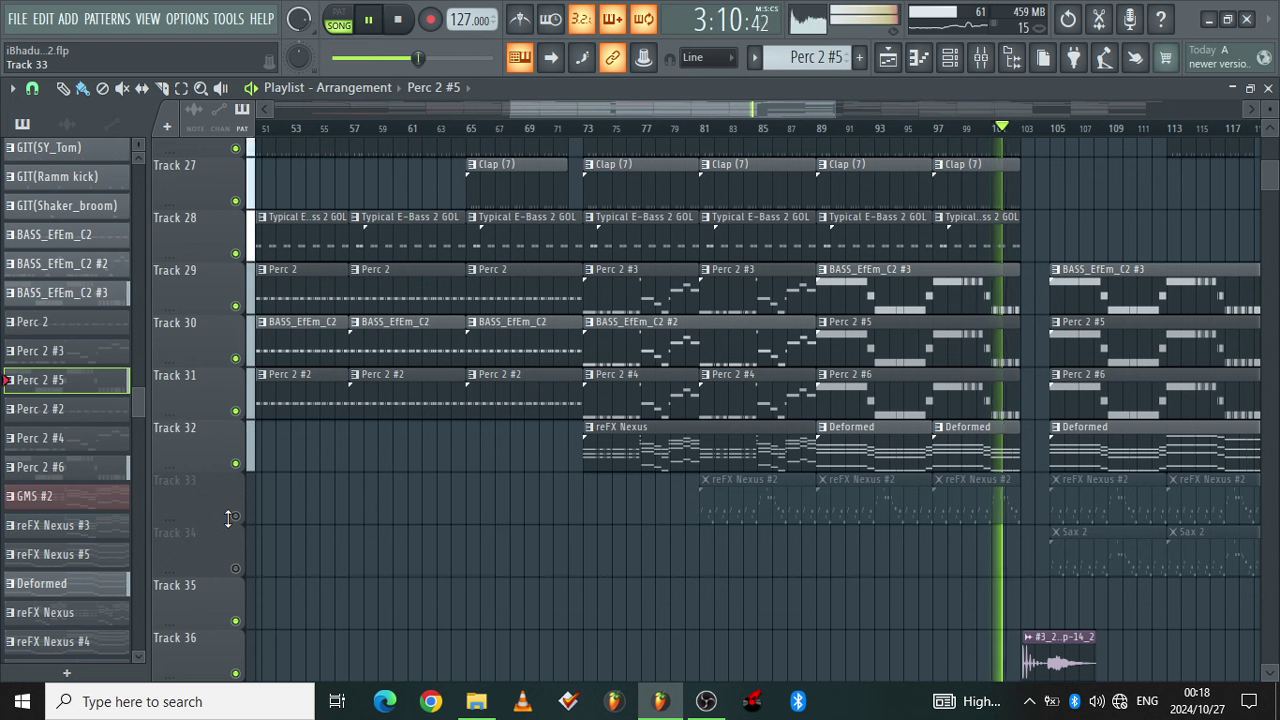
click(235, 568)
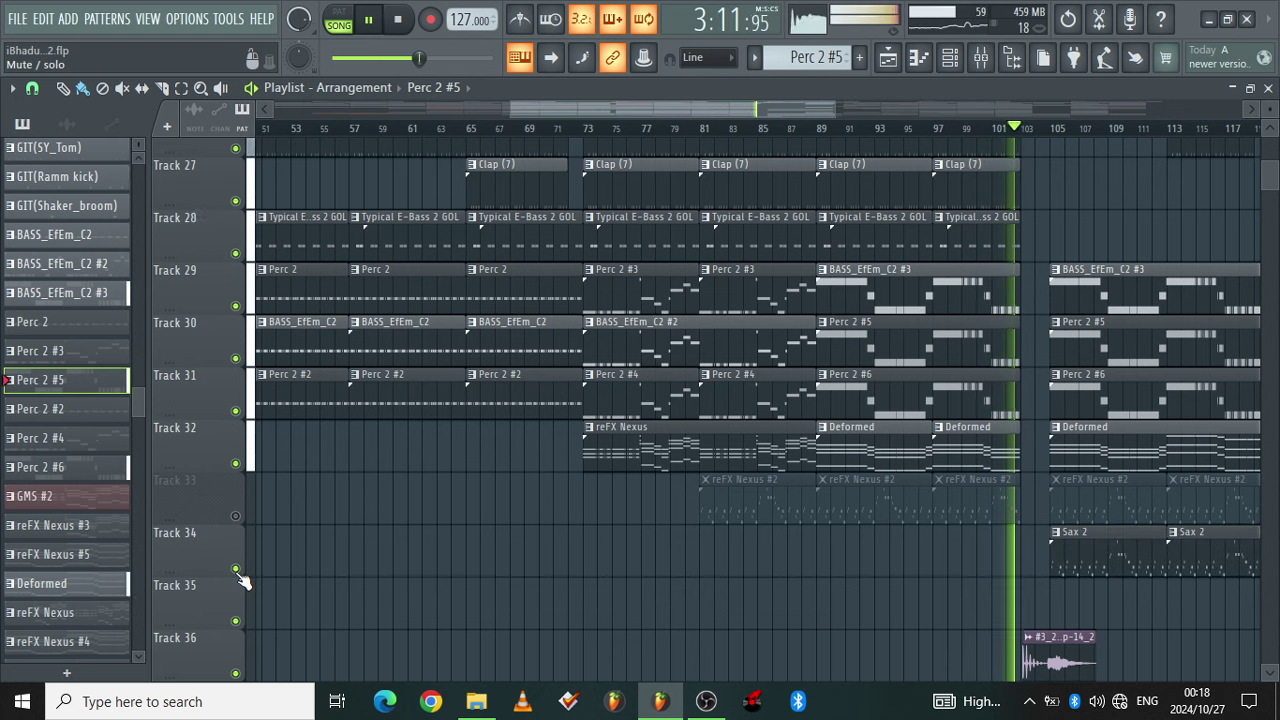
click(235, 516)
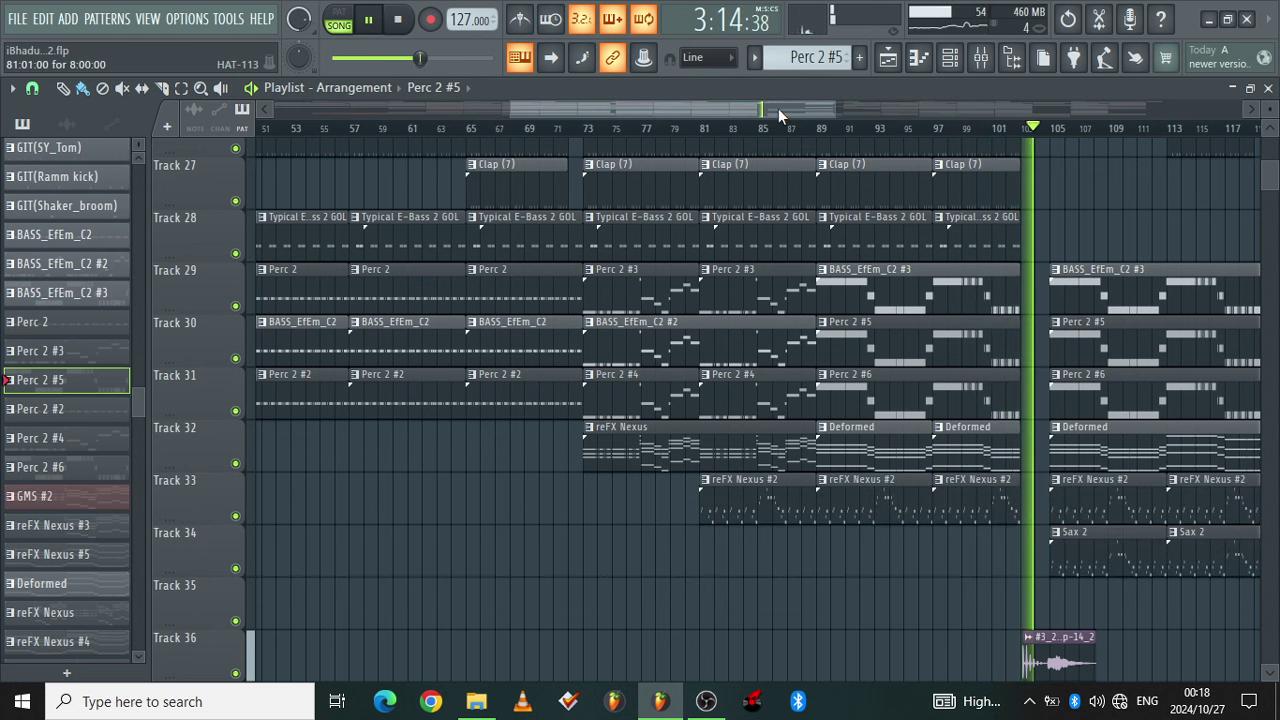
Open the reFX Nexus #2 pattern at bar 105 on Track 33 and display all its notes in the piano roll
drag(778, 108, 838, 113)
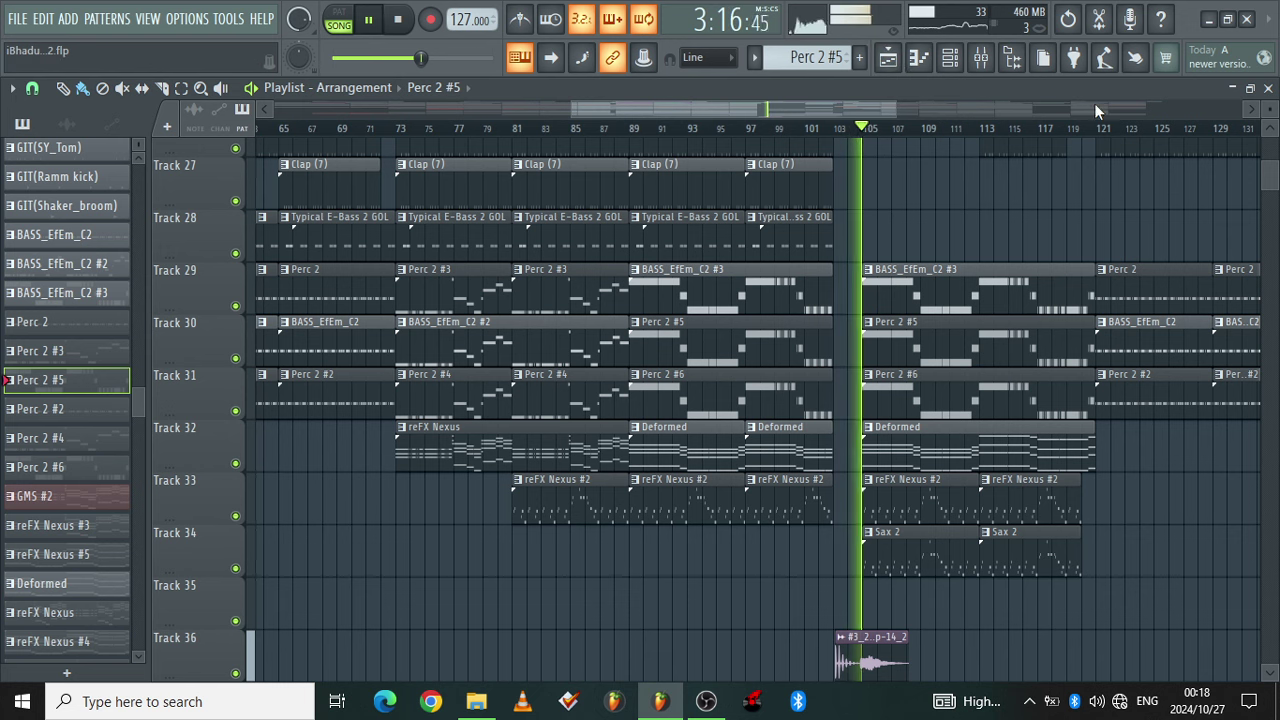
drag(862, 110, 920, 114)
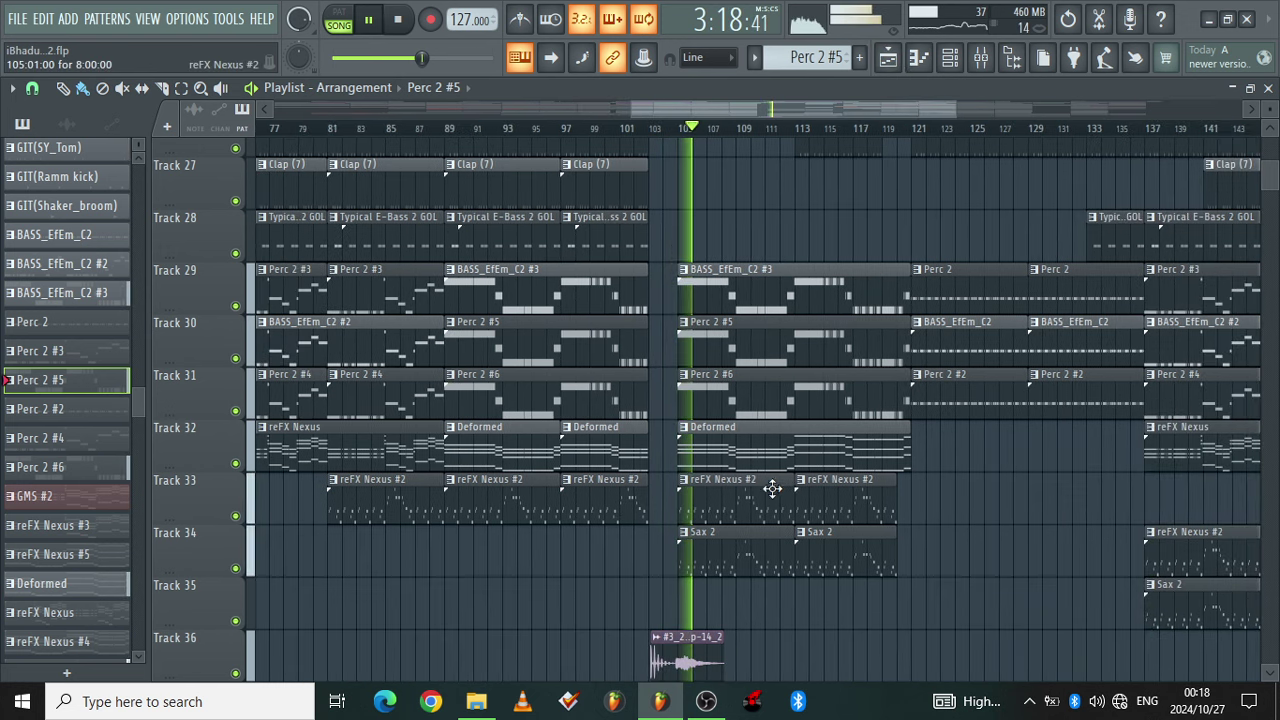
double_click(716, 499)
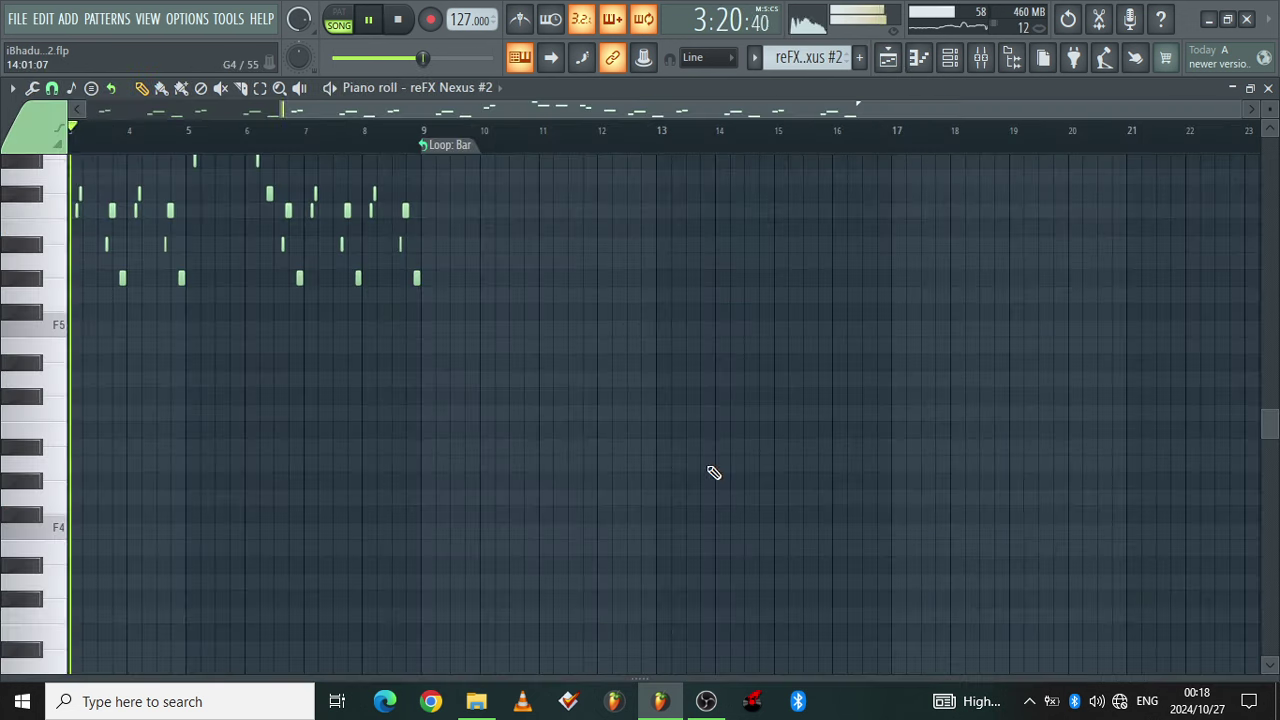
drag(650, 115, 5, 125)
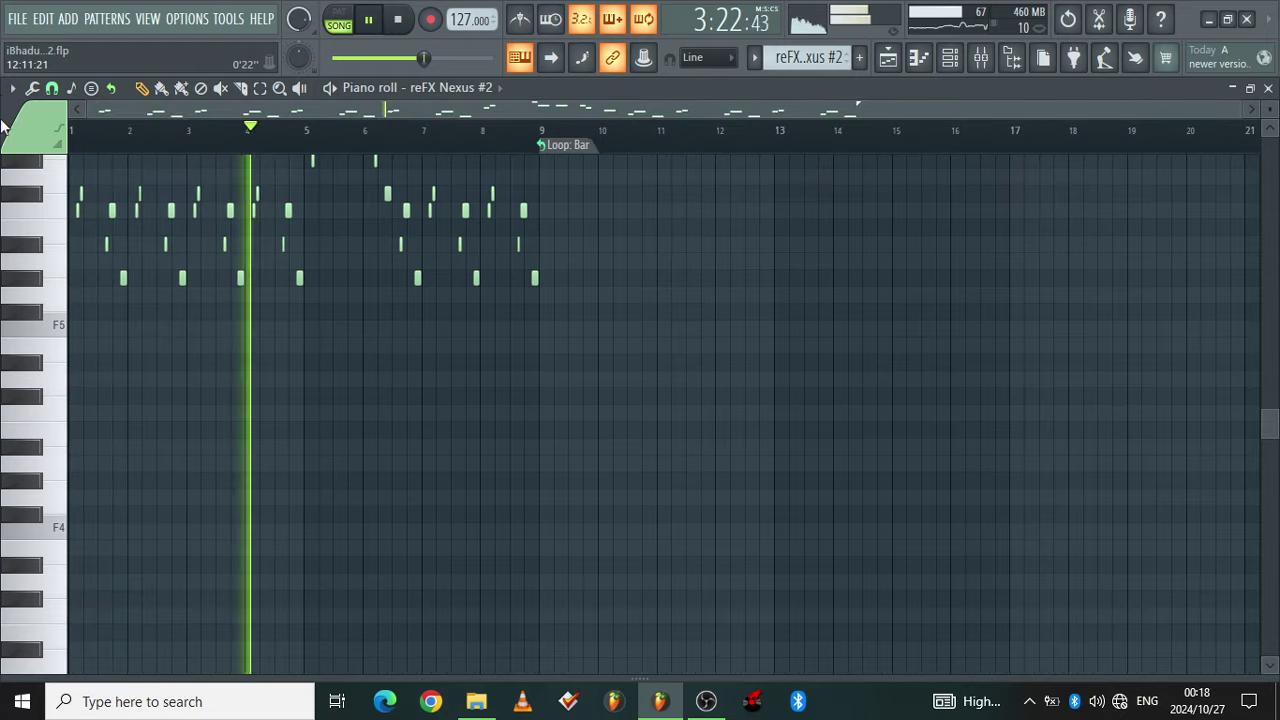
scroll(5, 125, up, 4)
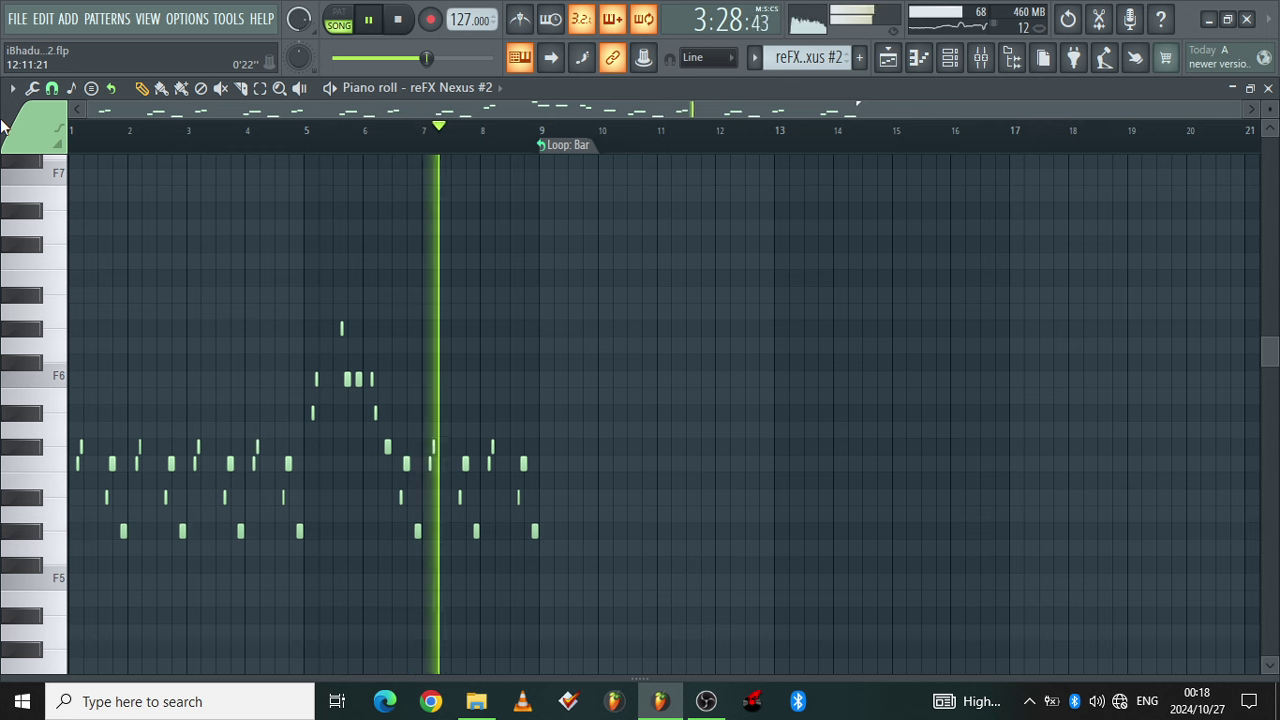
Examine the playlist arrangement between about bars 95 and 161, from the upper tracks down to Track 36
click(890, 58)
drag(803, 102, 886, 100)
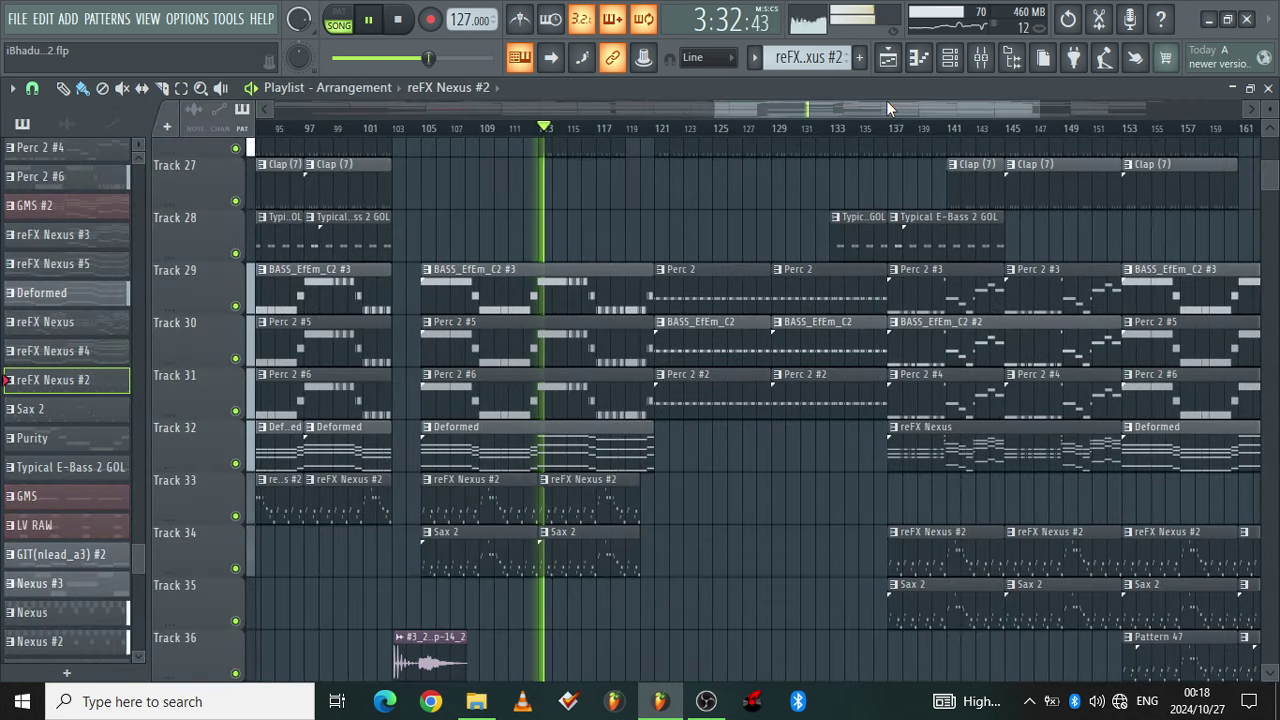
scroll(886, 100, up, 1)
scroll(886, 100, up, 11)
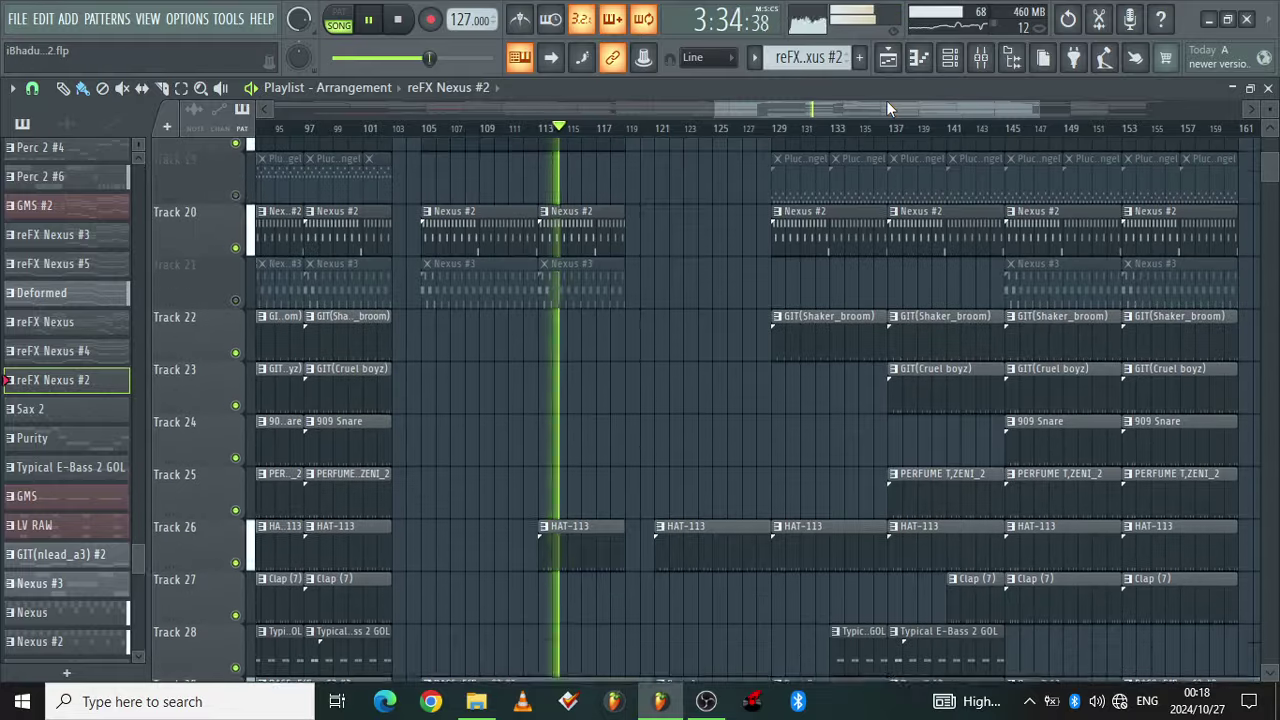
scroll(886, 100, up, 13)
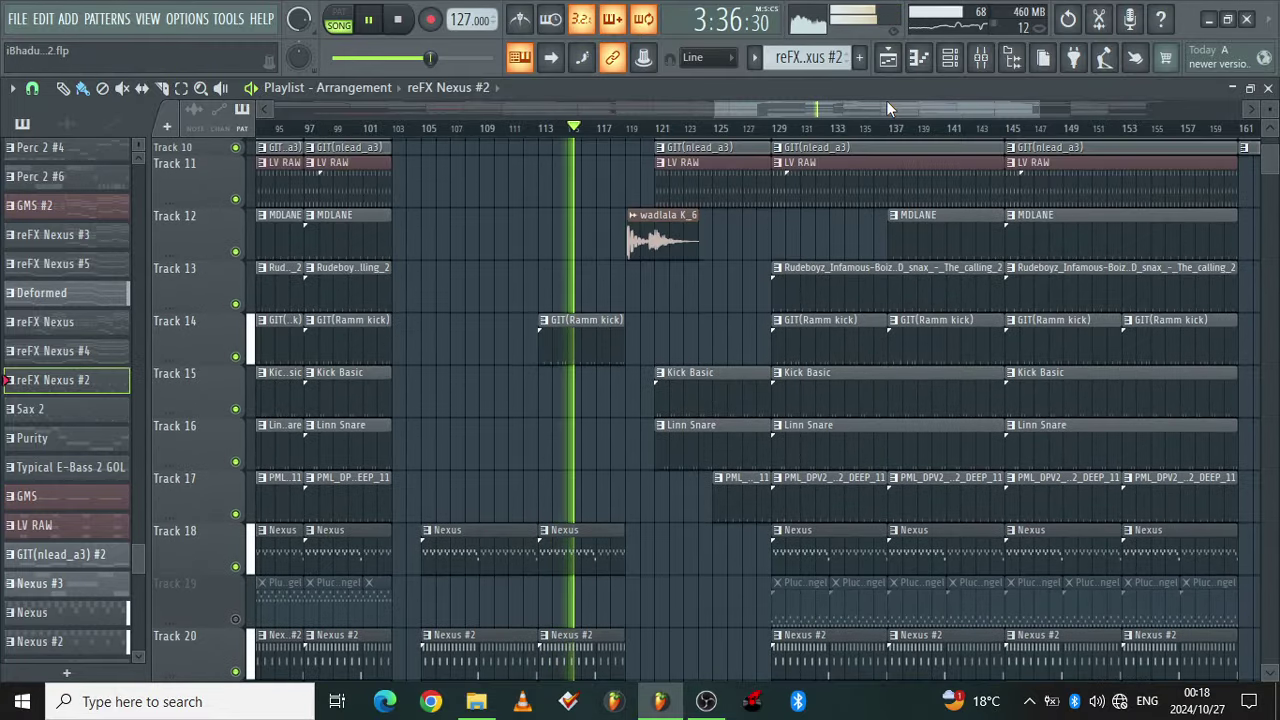
scroll(886, 100, down, 12)
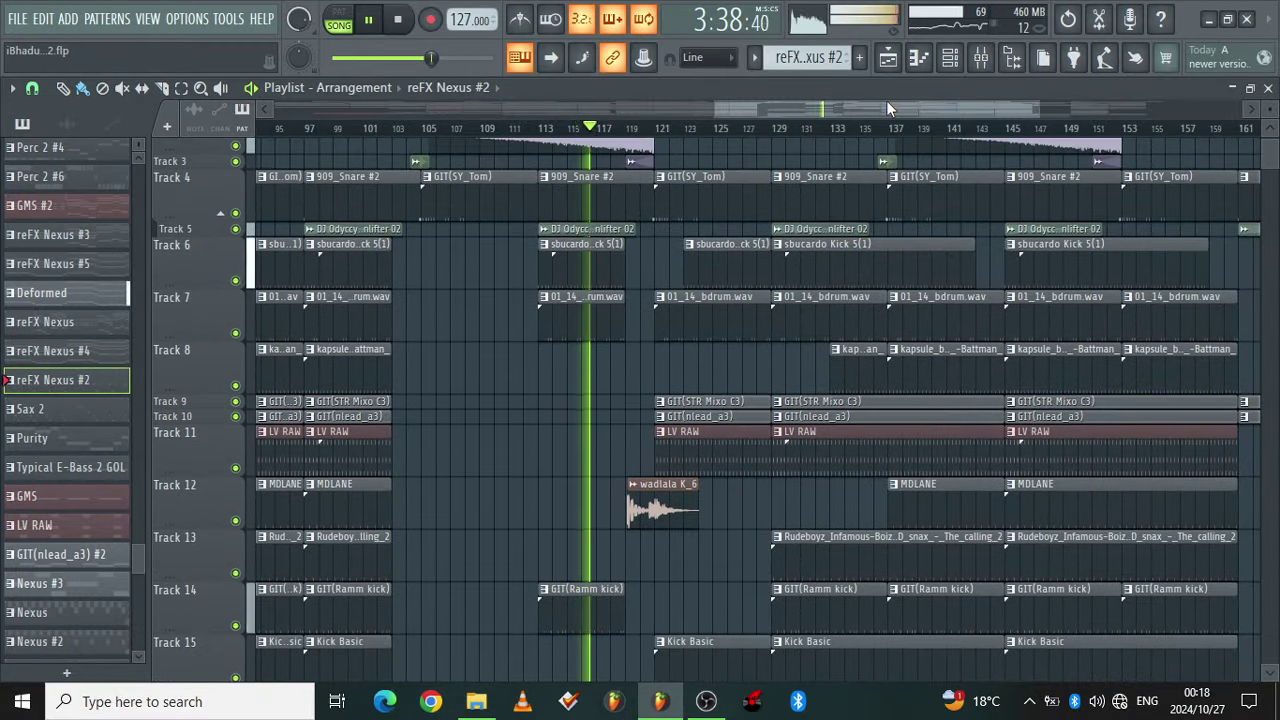
scroll(886, 100, down, 12)
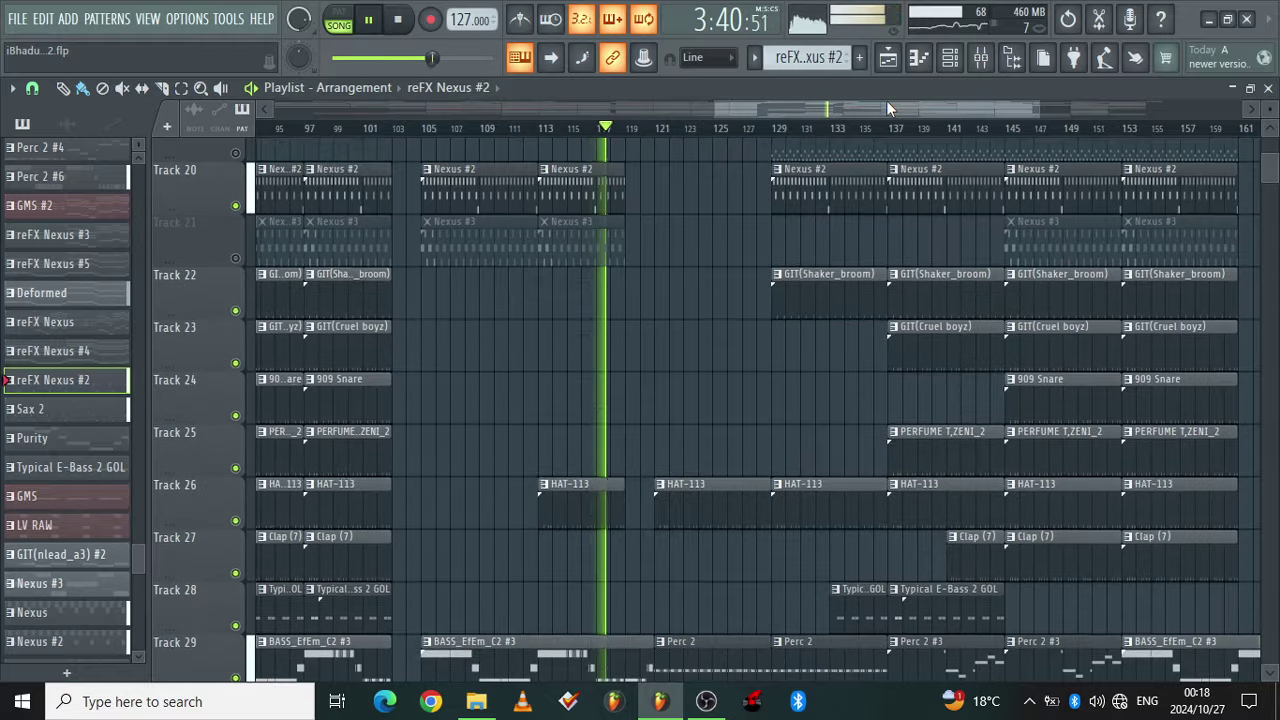
scroll(886, 100, down, 5)
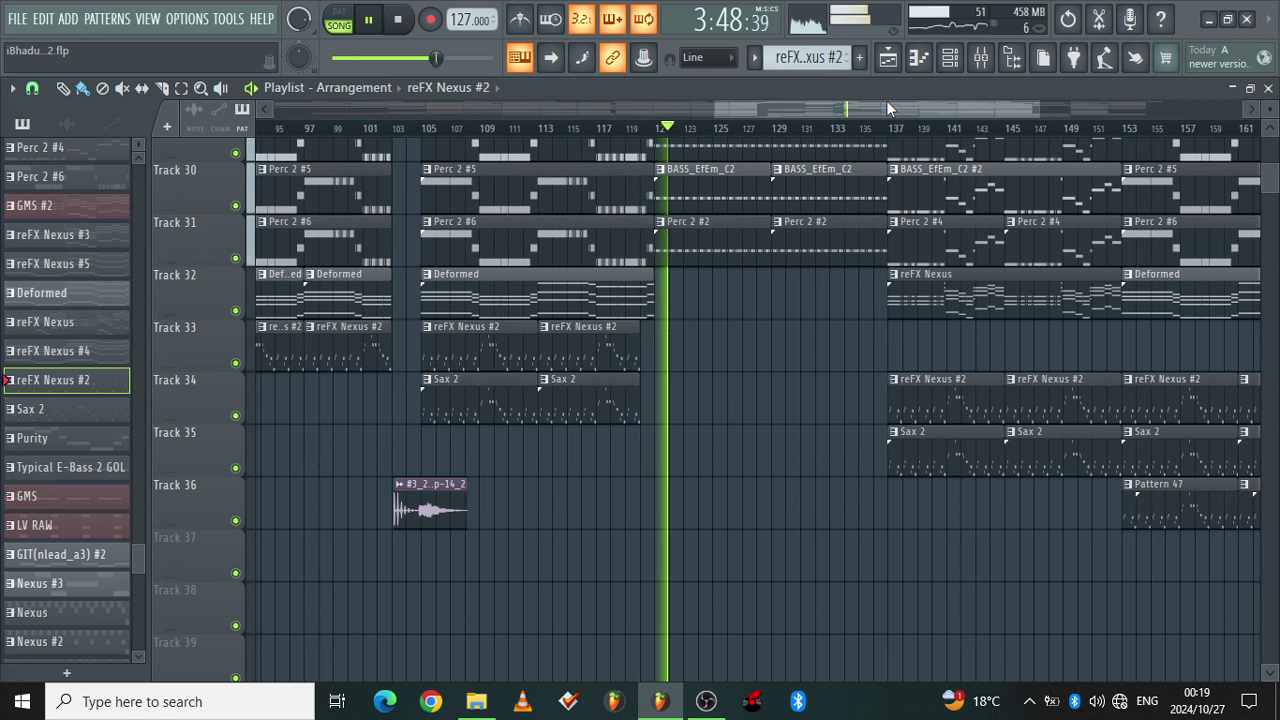
Examine the closing section of the song up to about bar 189, from Track 1 down to Track 36
drag(1270, 188, 1264, 57)
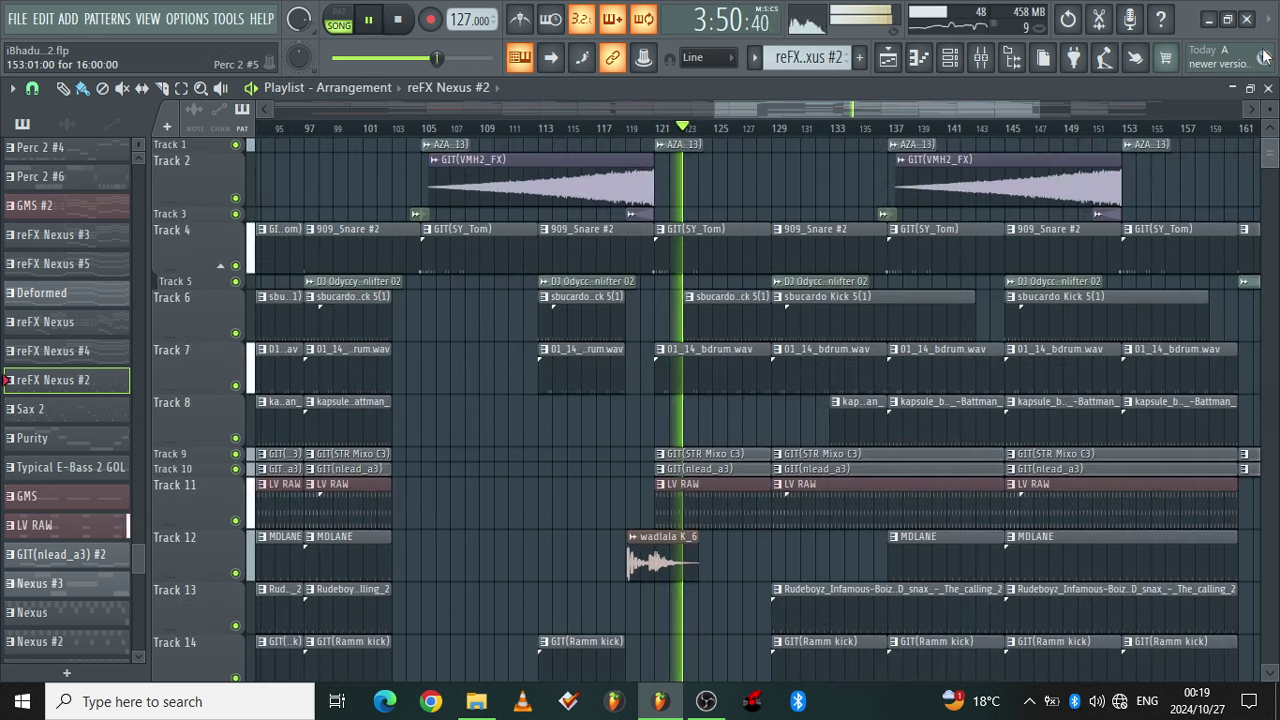
scroll(817, 108, right, 3)
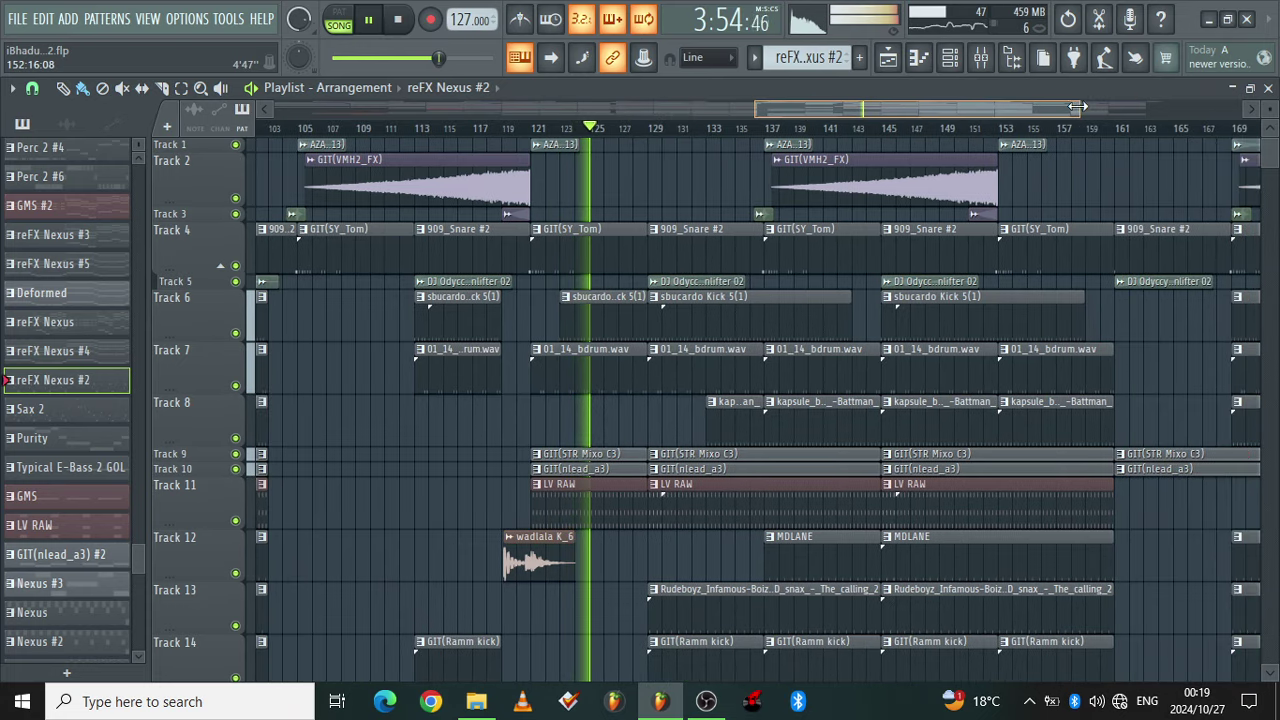
drag(1077, 106, 1091, 147)
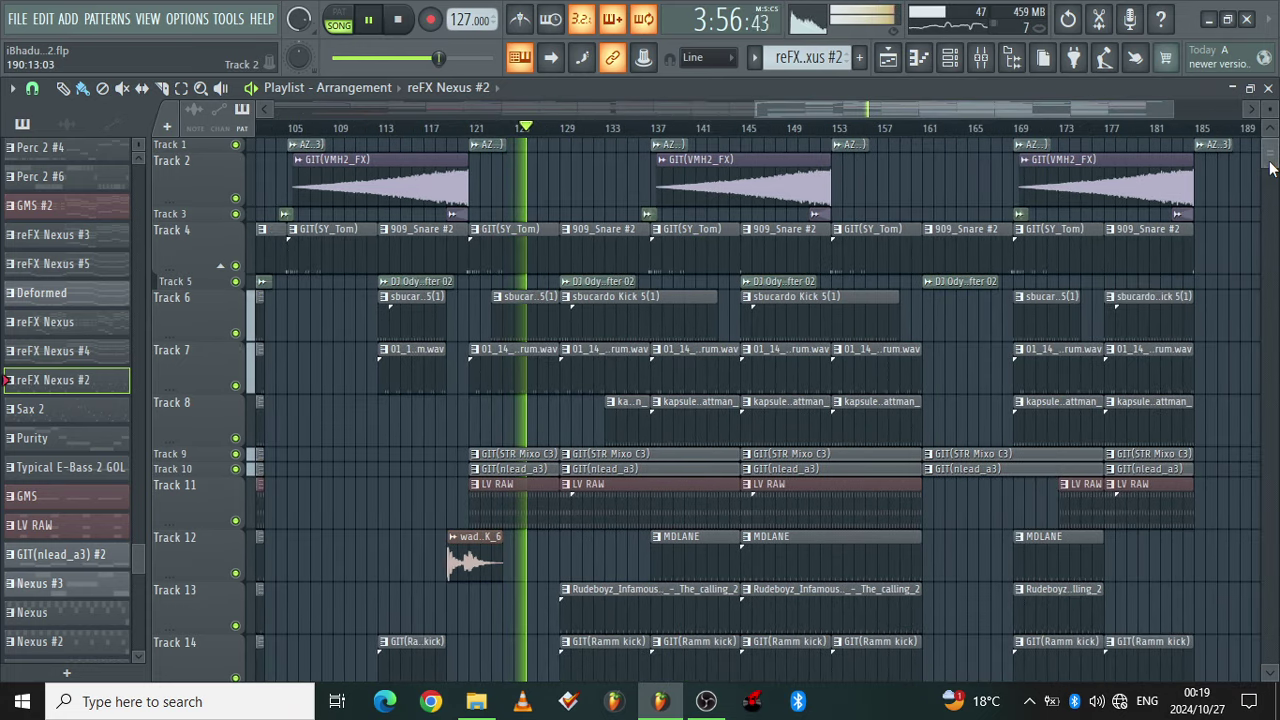
drag(1270, 168, 1272, 193)
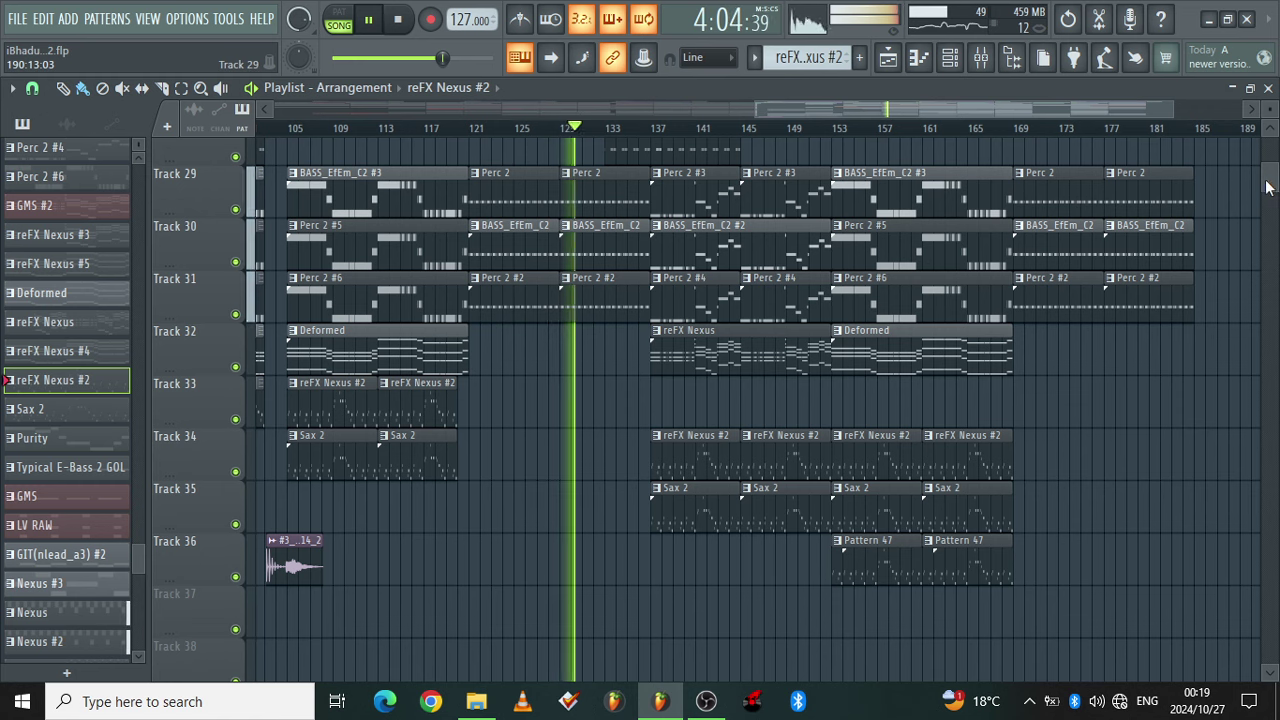
Mute Track 32 with the reFX Nexus and Deformed patterns and Track 34, and switch Track 35 off and back on
mouse_move(1272, 187)
mouse_down()
mouse_move(1272, 148)
mouse_move(1272, 186)
mouse_up()
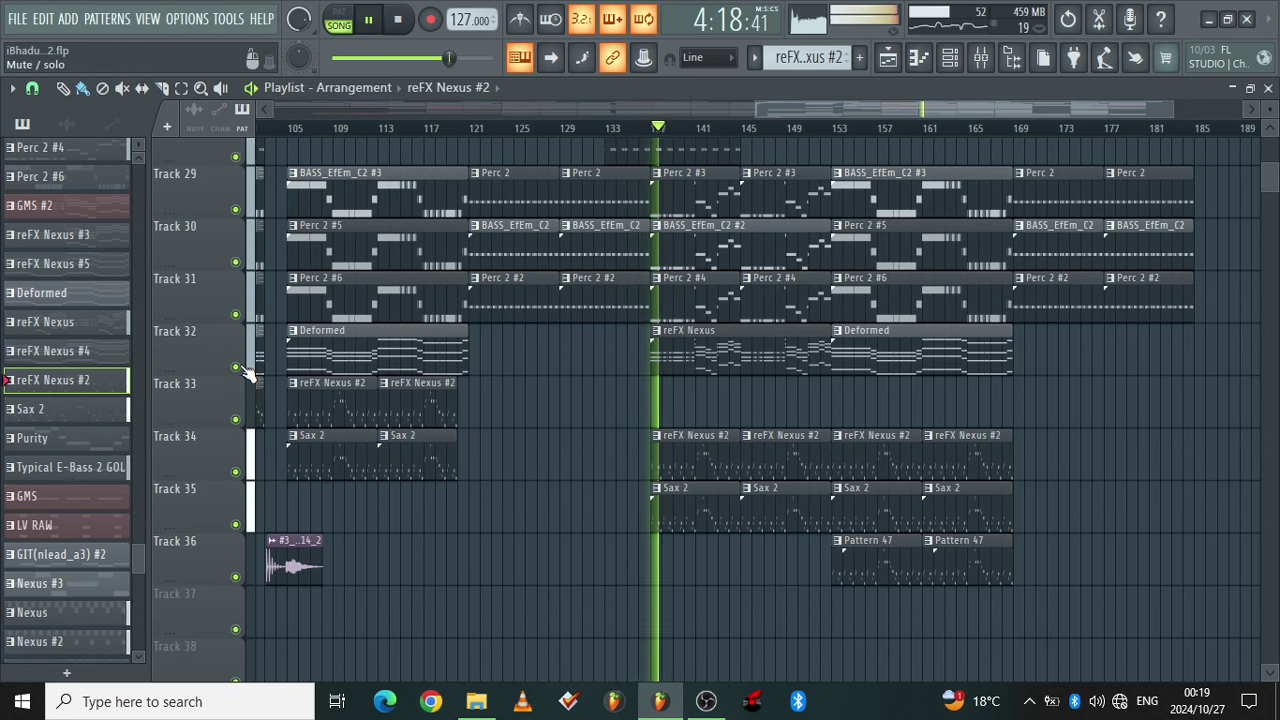
click(237, 366)
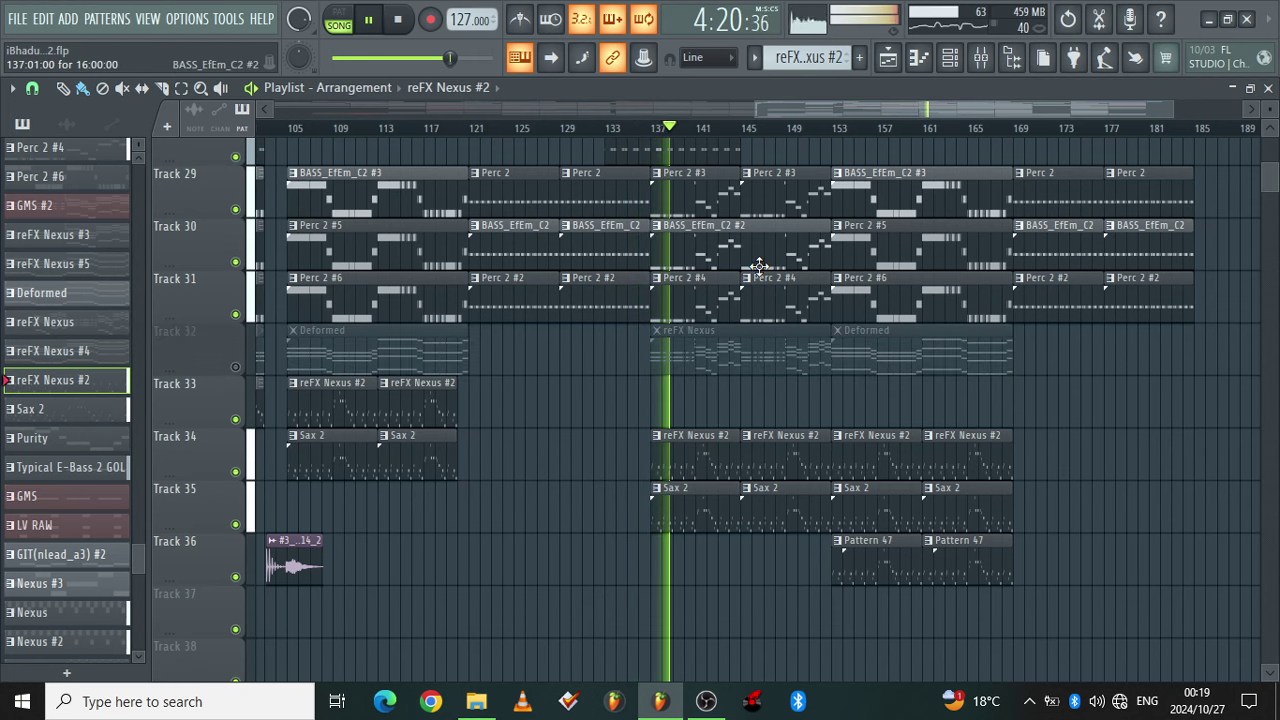
click(236, 524)
click(236, 472)
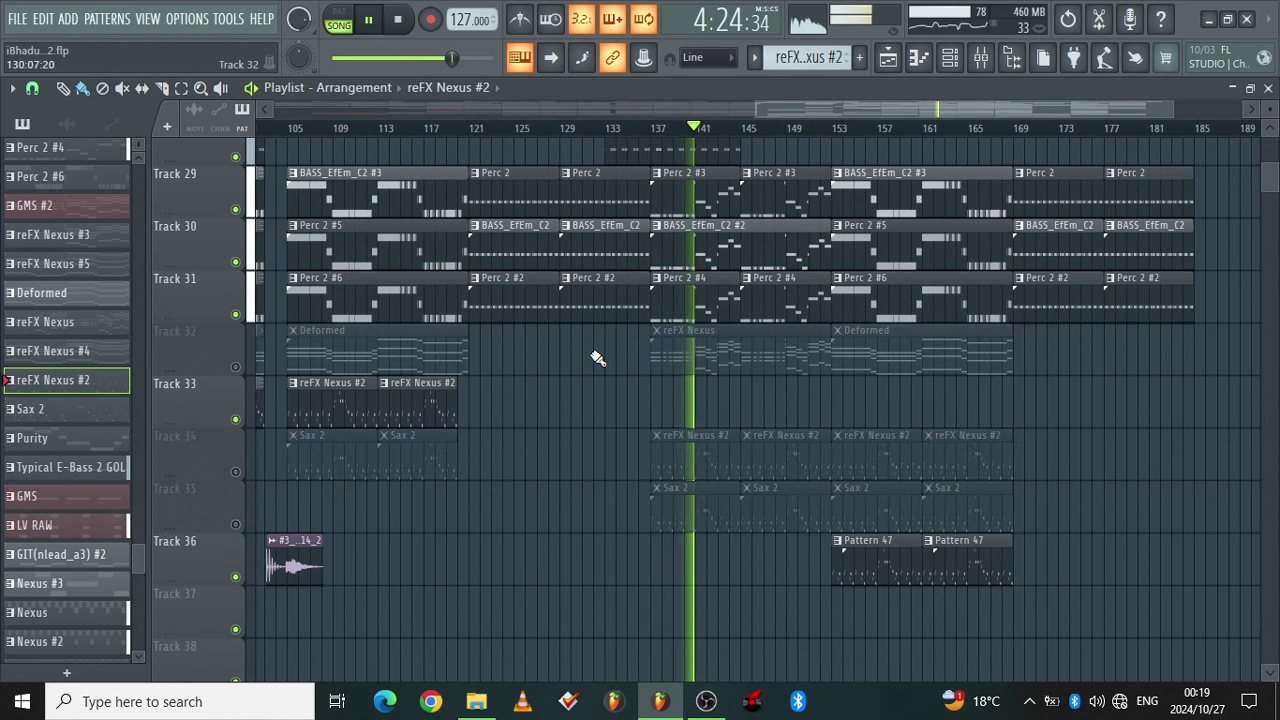
click(236, 523)
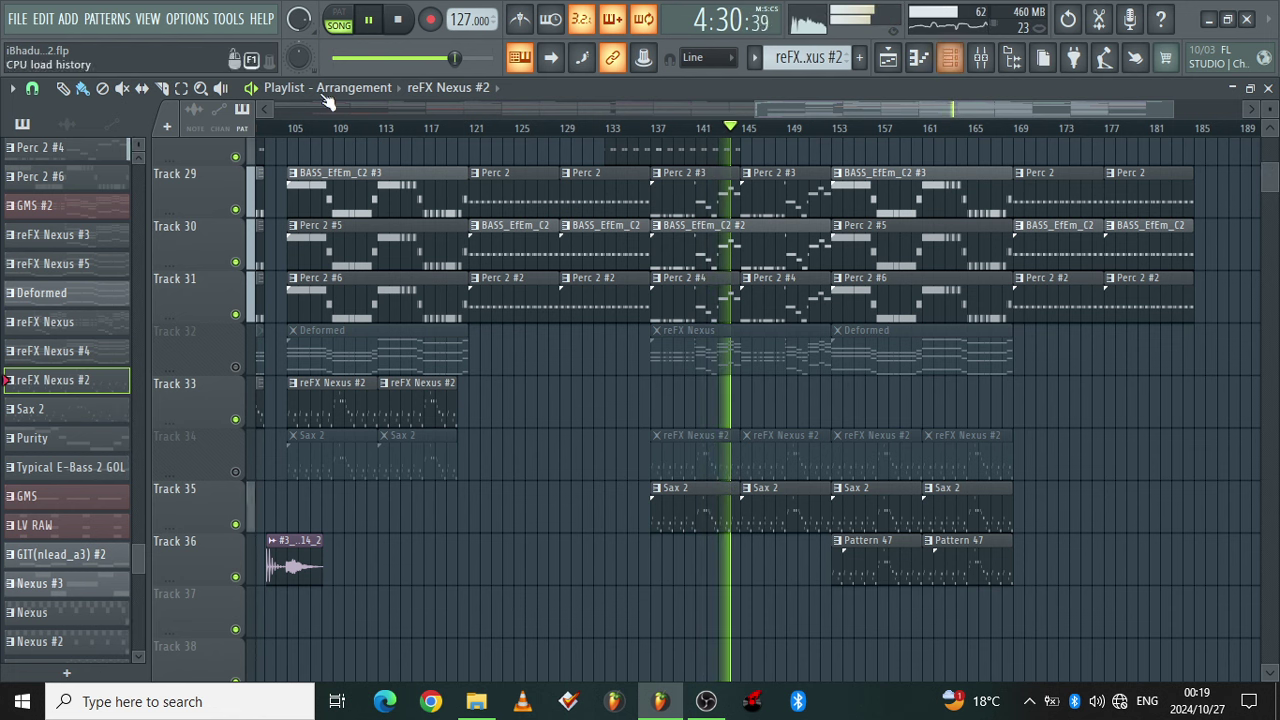
Set the audio output device to FL Studio ASIO in the audio settings and close the settings
click(192, 19)
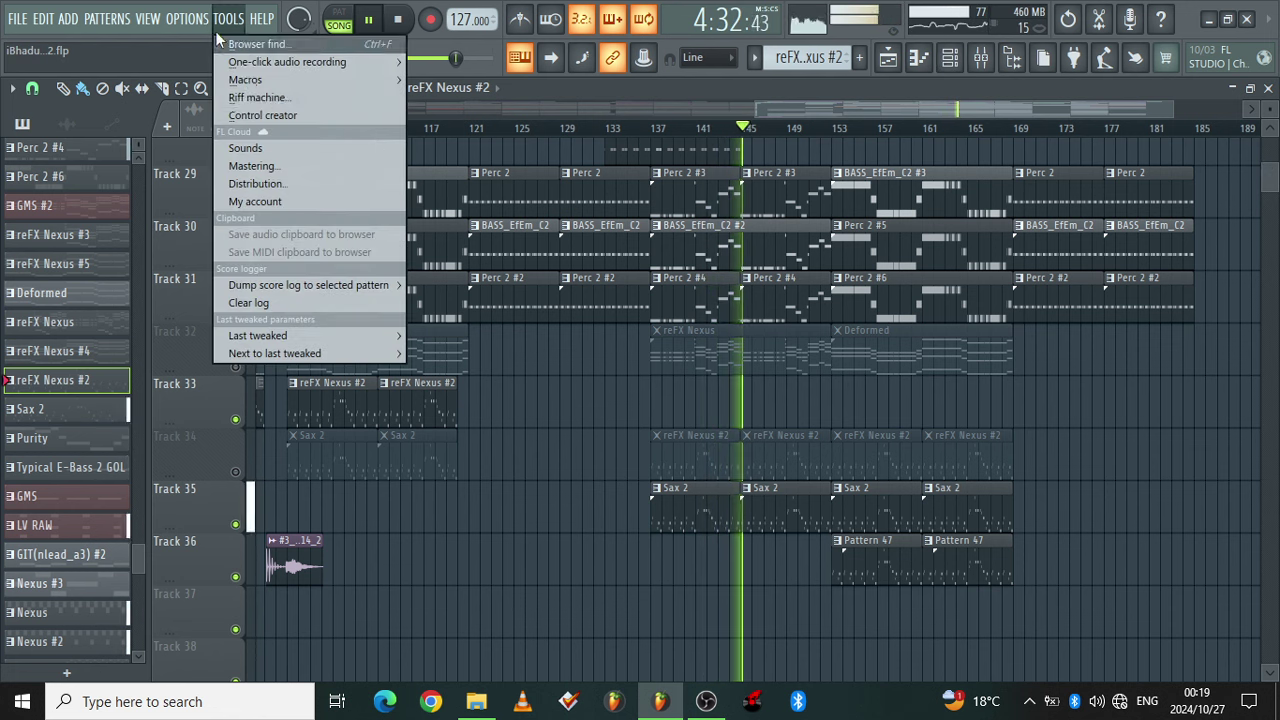
click(212, 77)
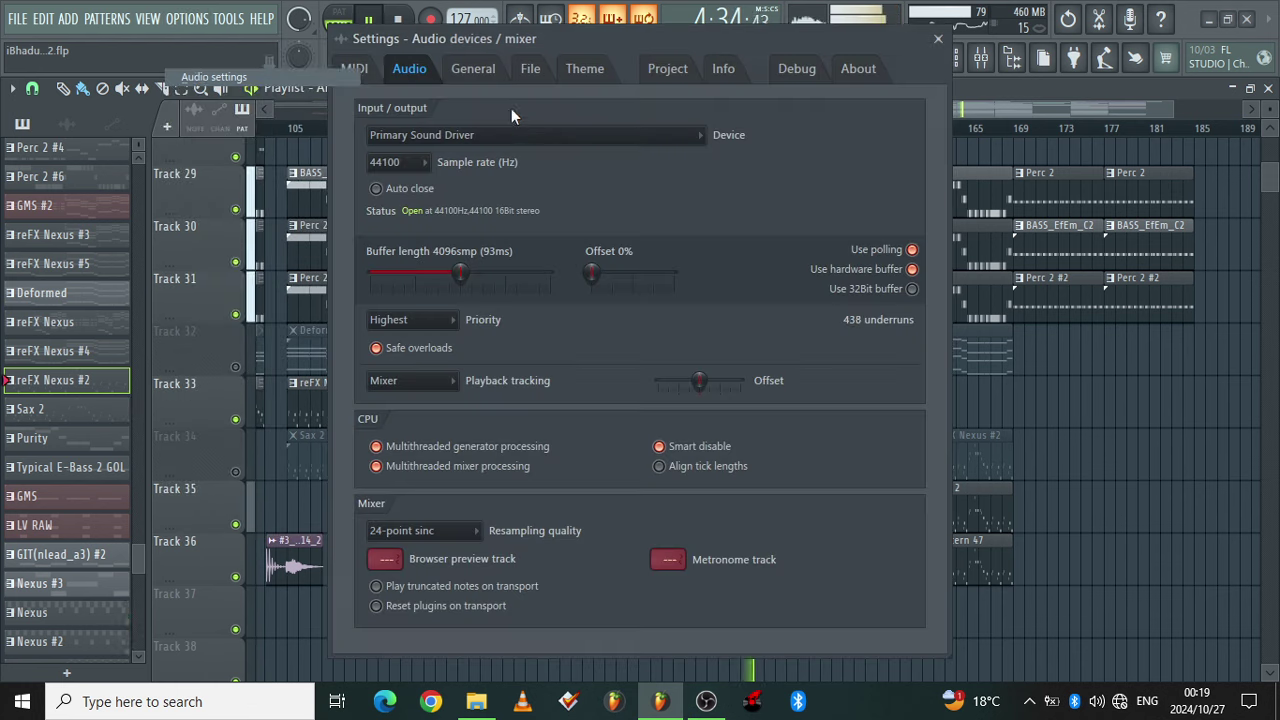
click(524, 136)
click(458, 230)
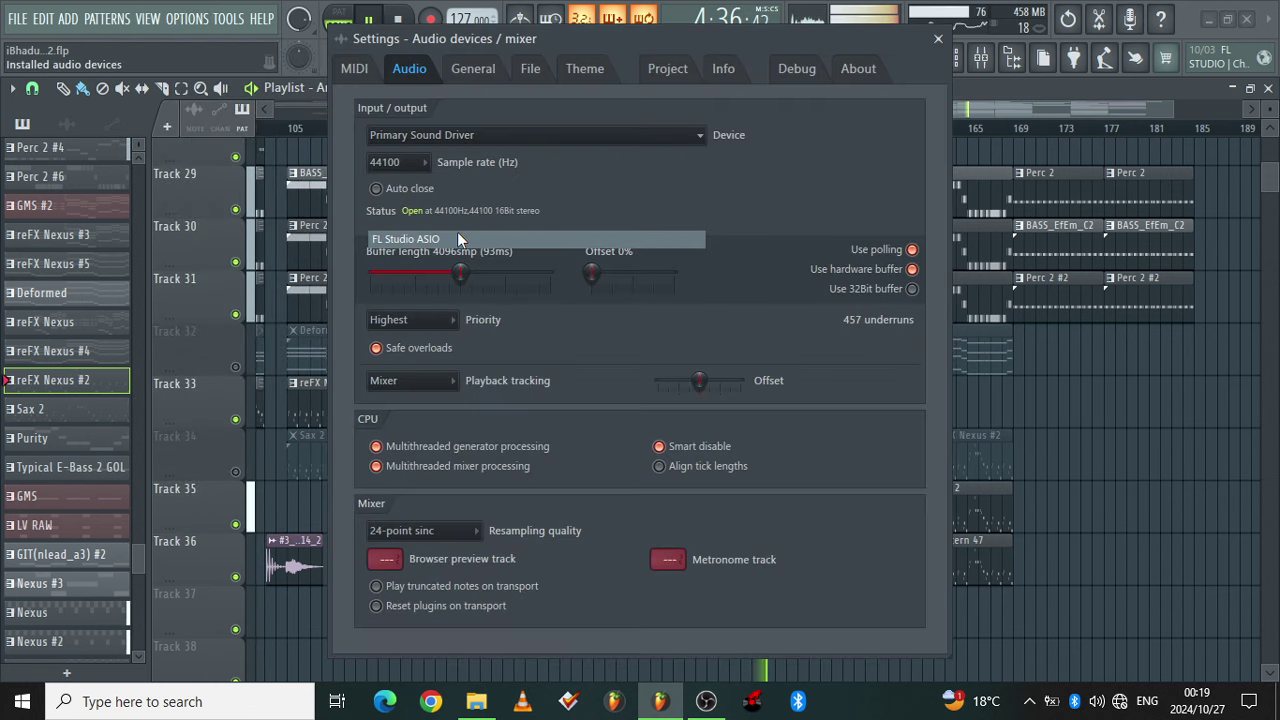
click(939, 39)
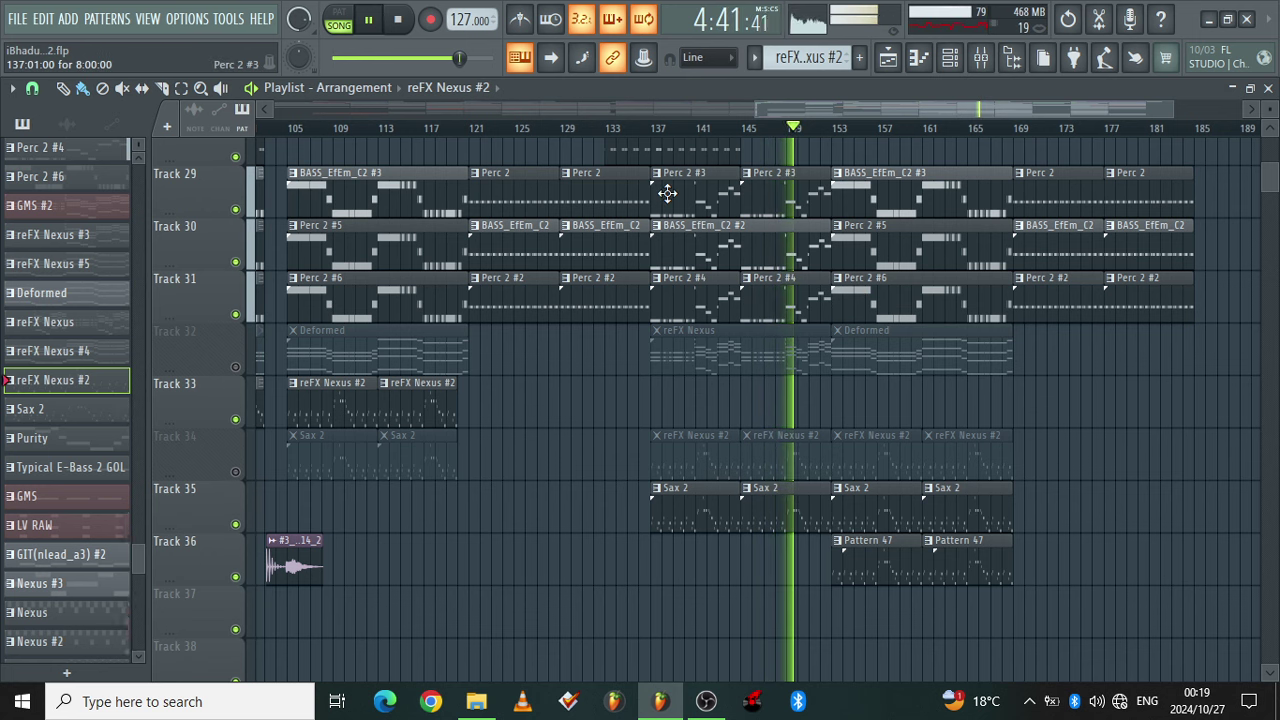
Mute Track 35 with the Sax 2 patterns and Track 36 with the Pattern 47 clips
drag(797, 115, 844, 113)
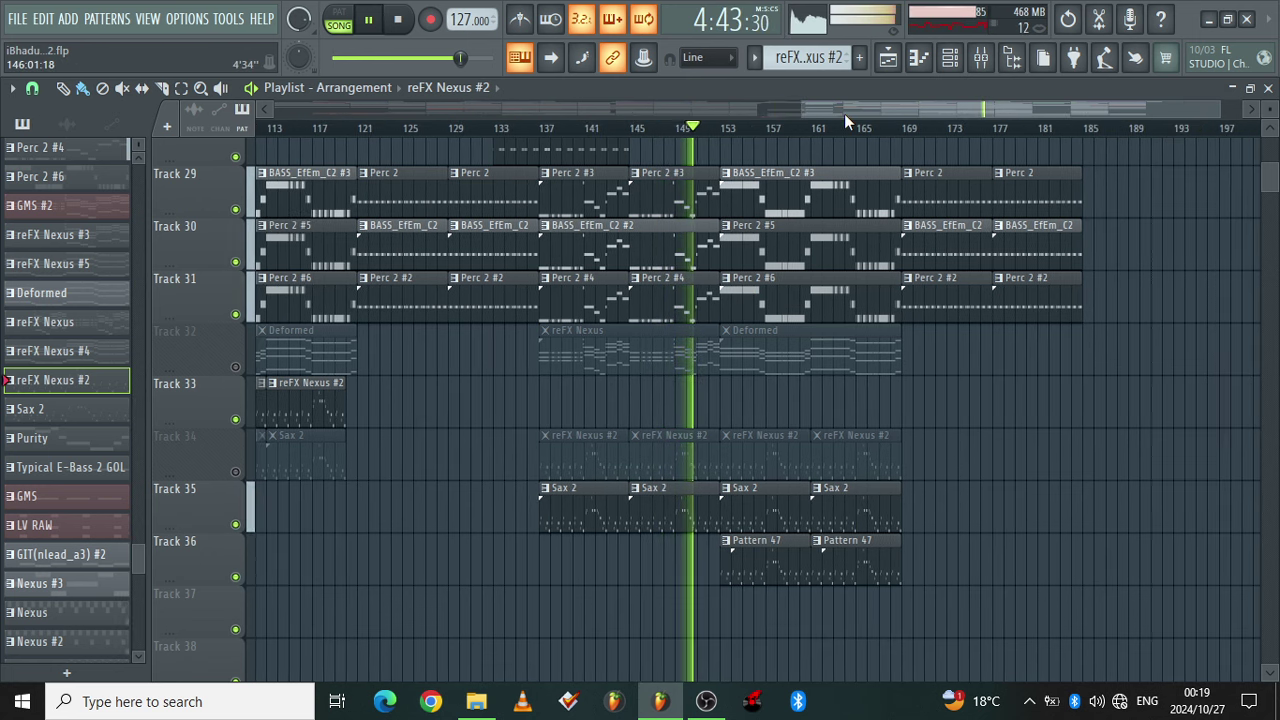
click(236, 524)
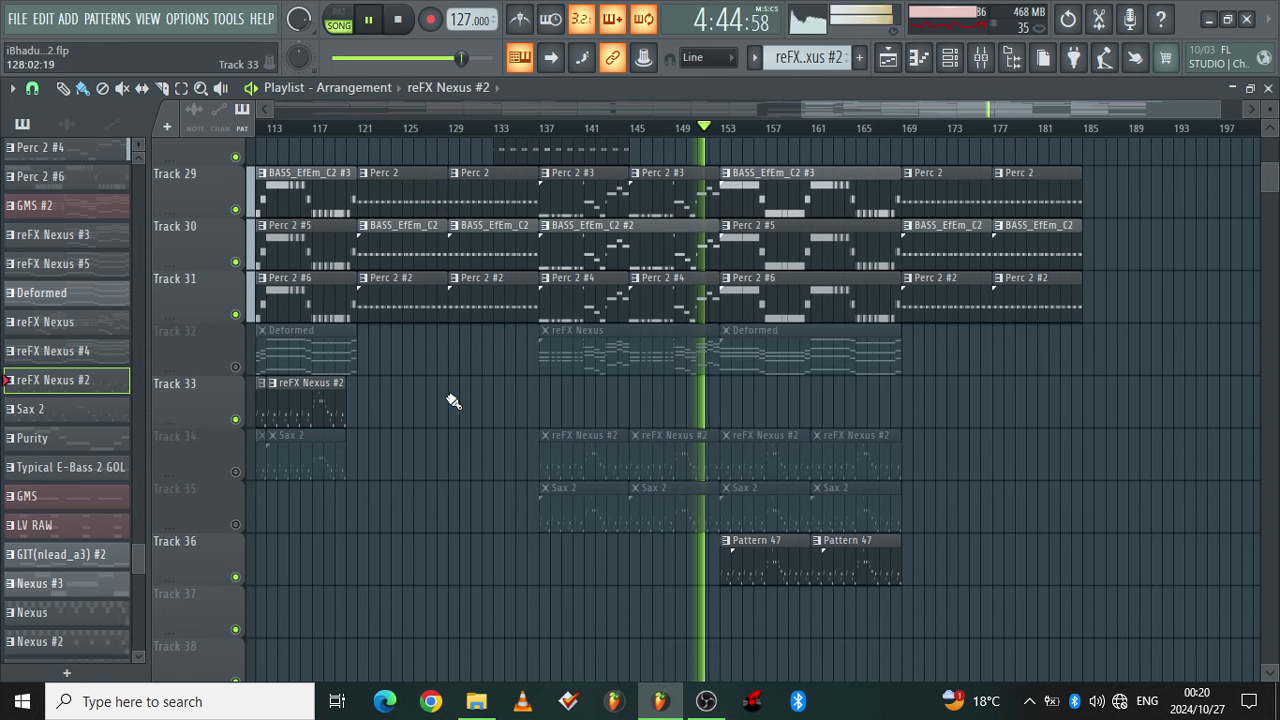
click(236, 577)
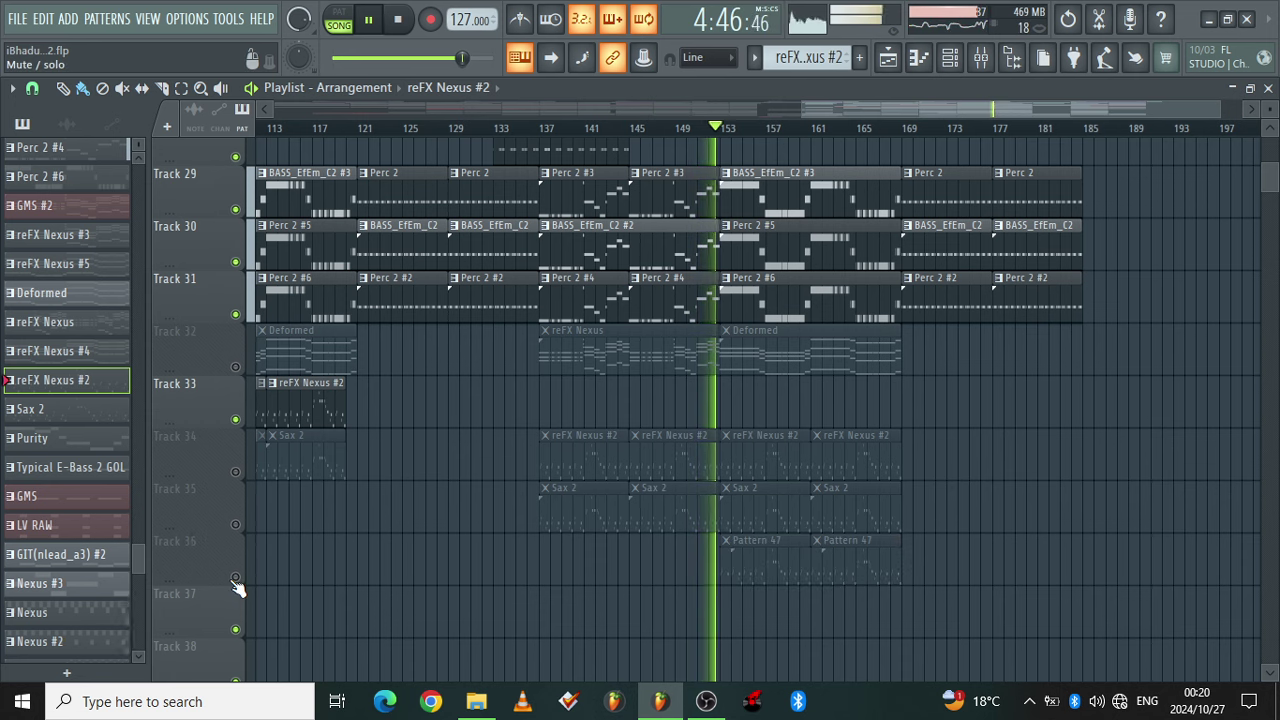
Unmute Track 32 with the Deformed pattern, as well as Tracks 34, 35 and 36
mouse_move(1275, 185)
mouse_down()
mouse_move(1275, 152)
mouse_move(1275, 190)
mouse_up()
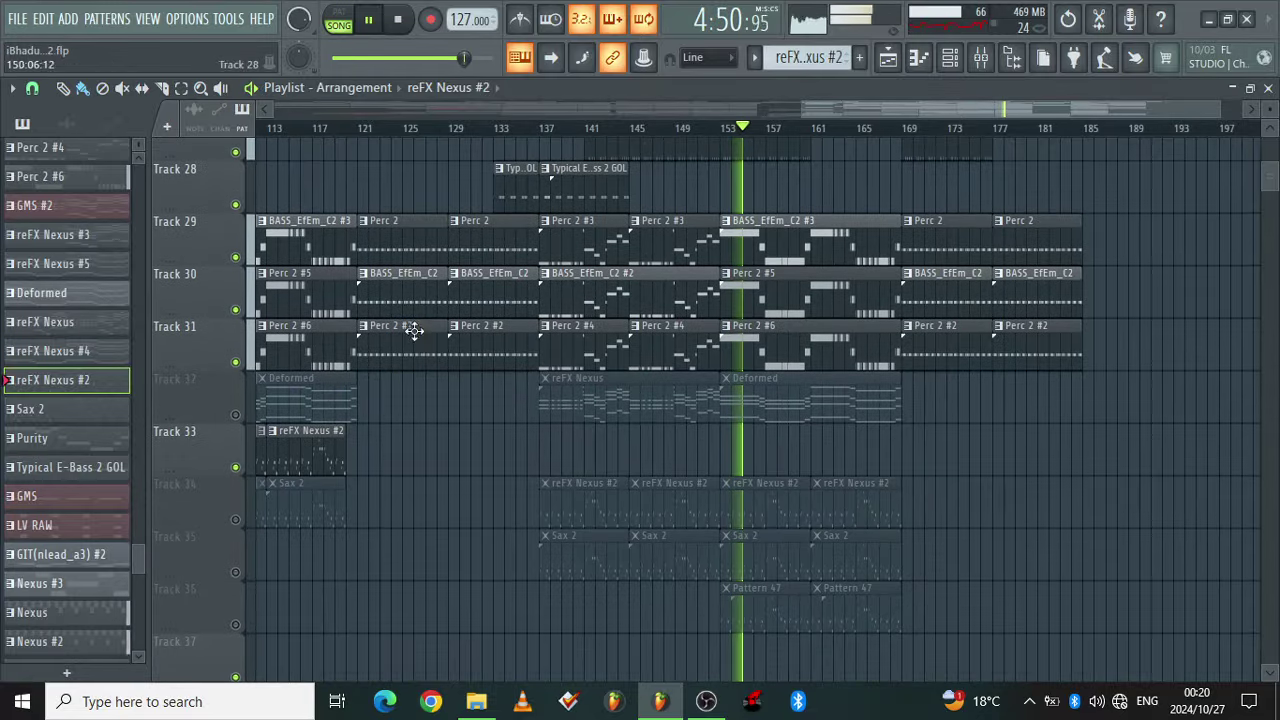
click(237, 415)
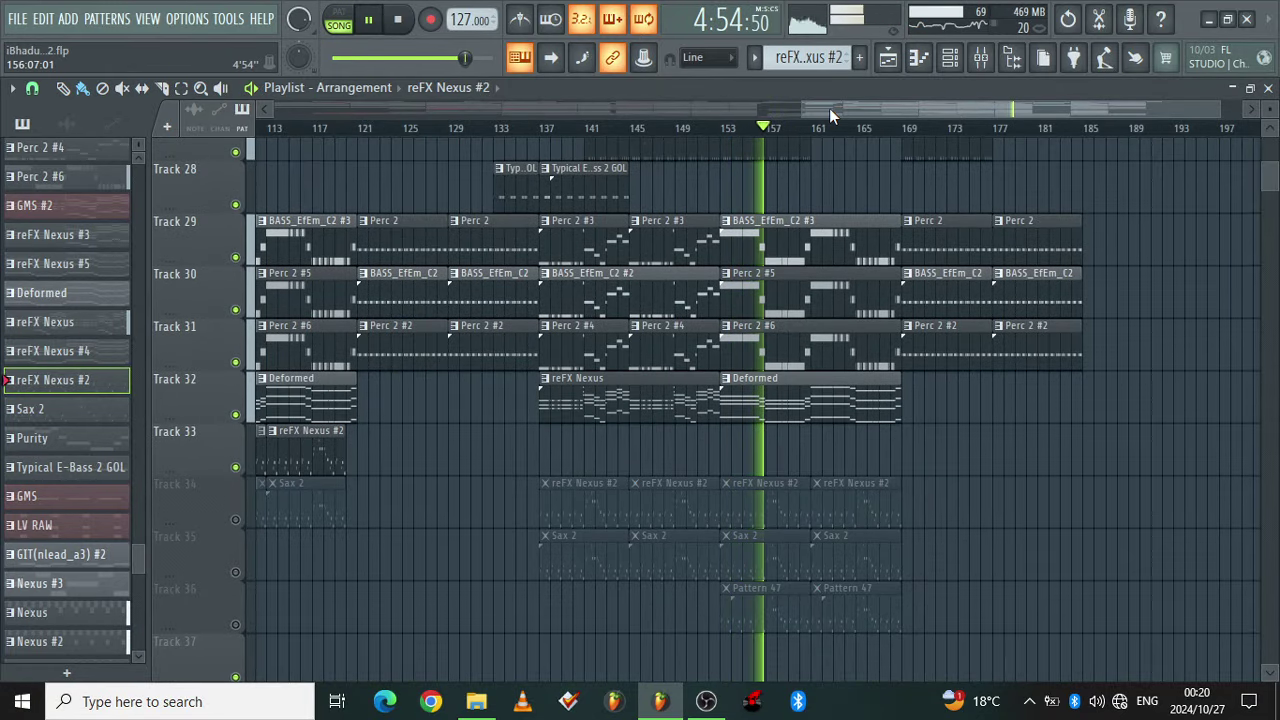
drag(829, 108, 880, 104)
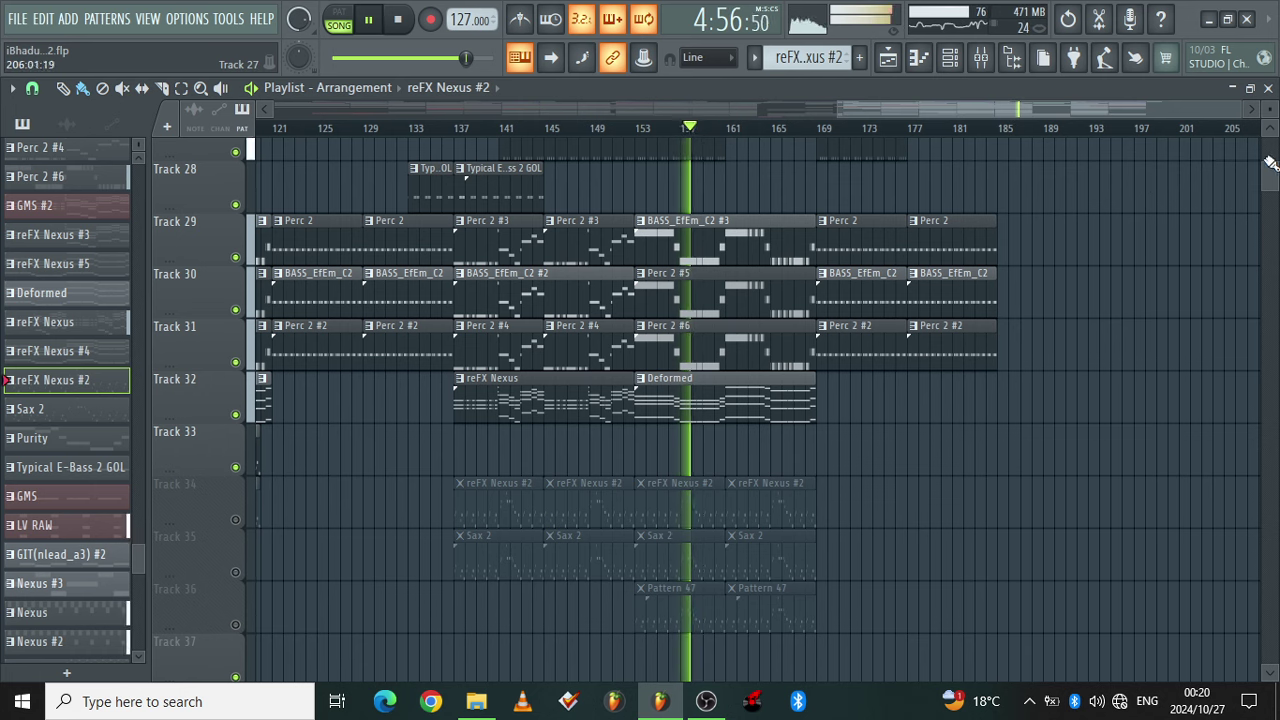
mouse_move(1273, 177)
mouse_down()
mouse_move(1262, 55)
mouse_move(1266, 178)
mouse_up()
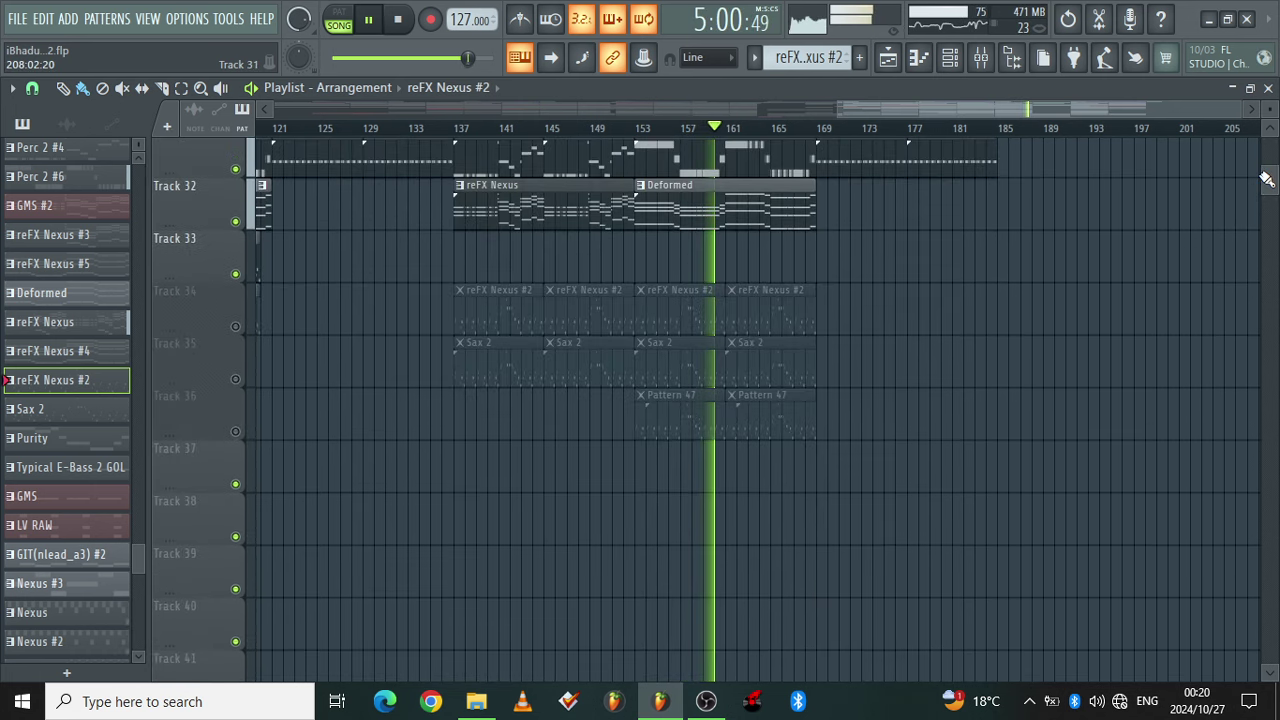
click(236, 328)
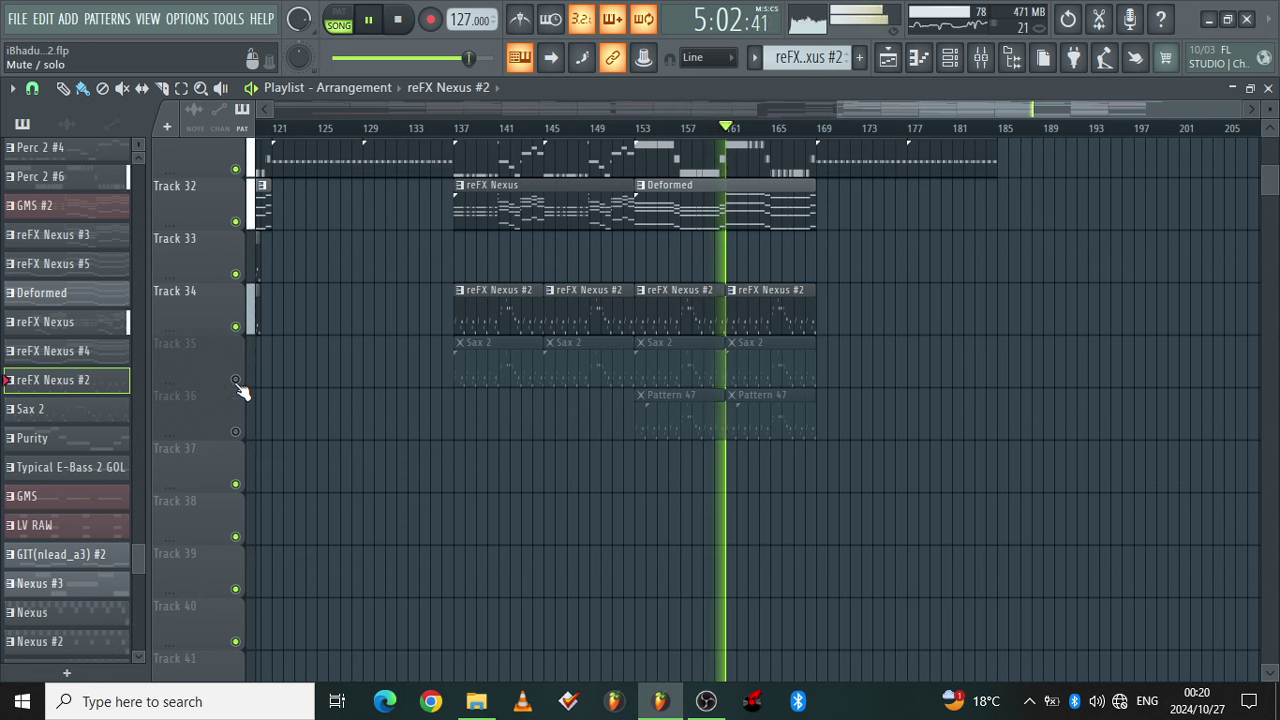
click(236, 381)
click(236, 432)
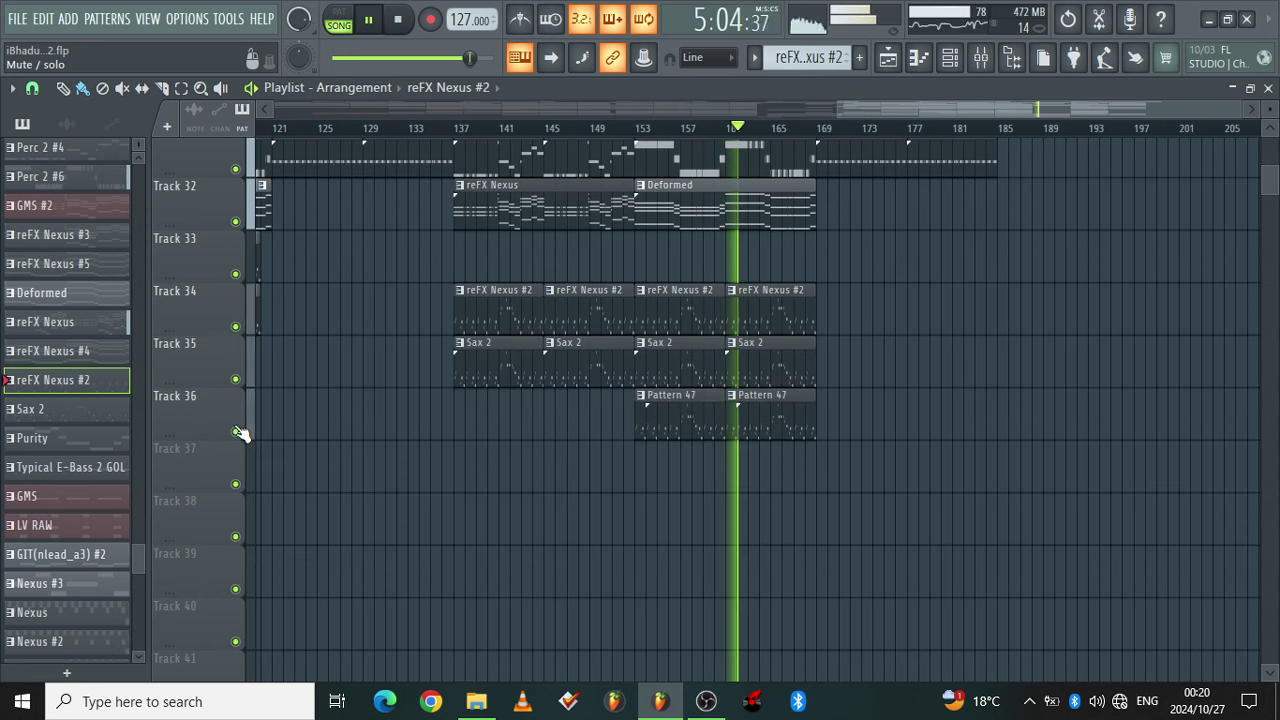
Solo Track 36 and re-enable only Tracks 35 and 34 alongside it
right_click(236, 432)
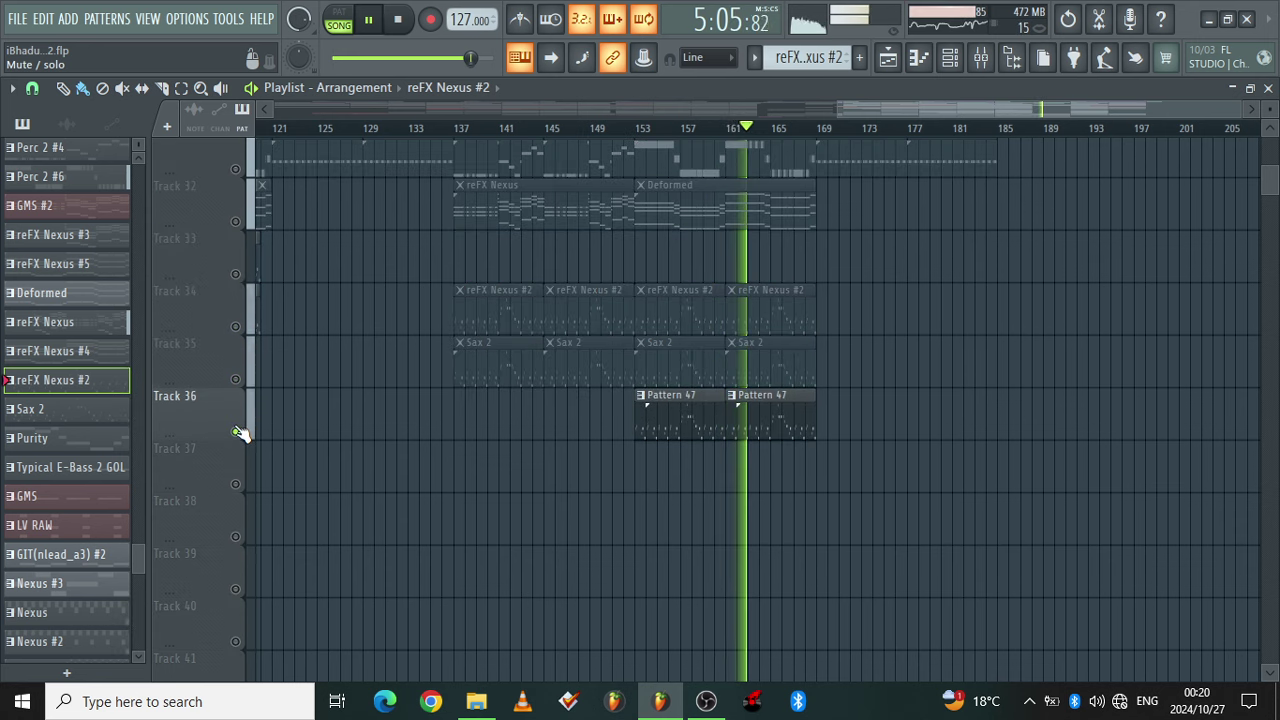
click(236, 380)
click(236, 326)
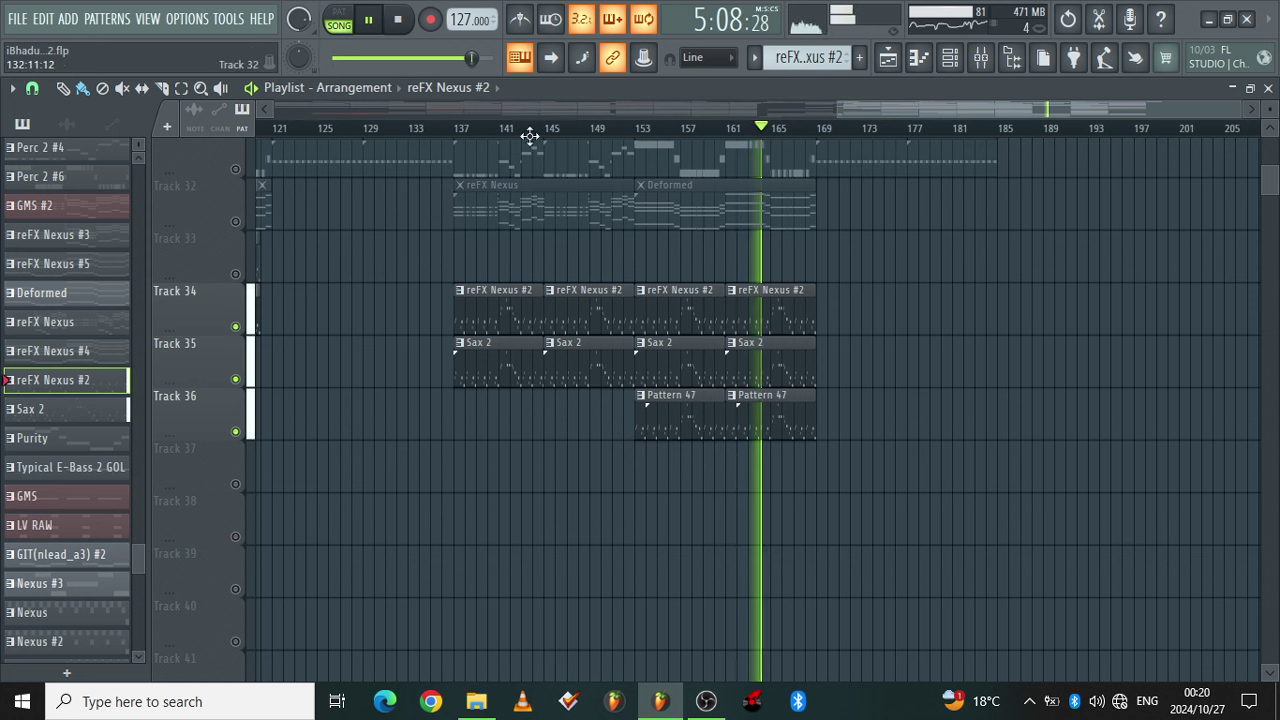
Select bars 161 to 169 in the playlist timeline so that playback loops over that section
drag(834, 102, 909, 102)
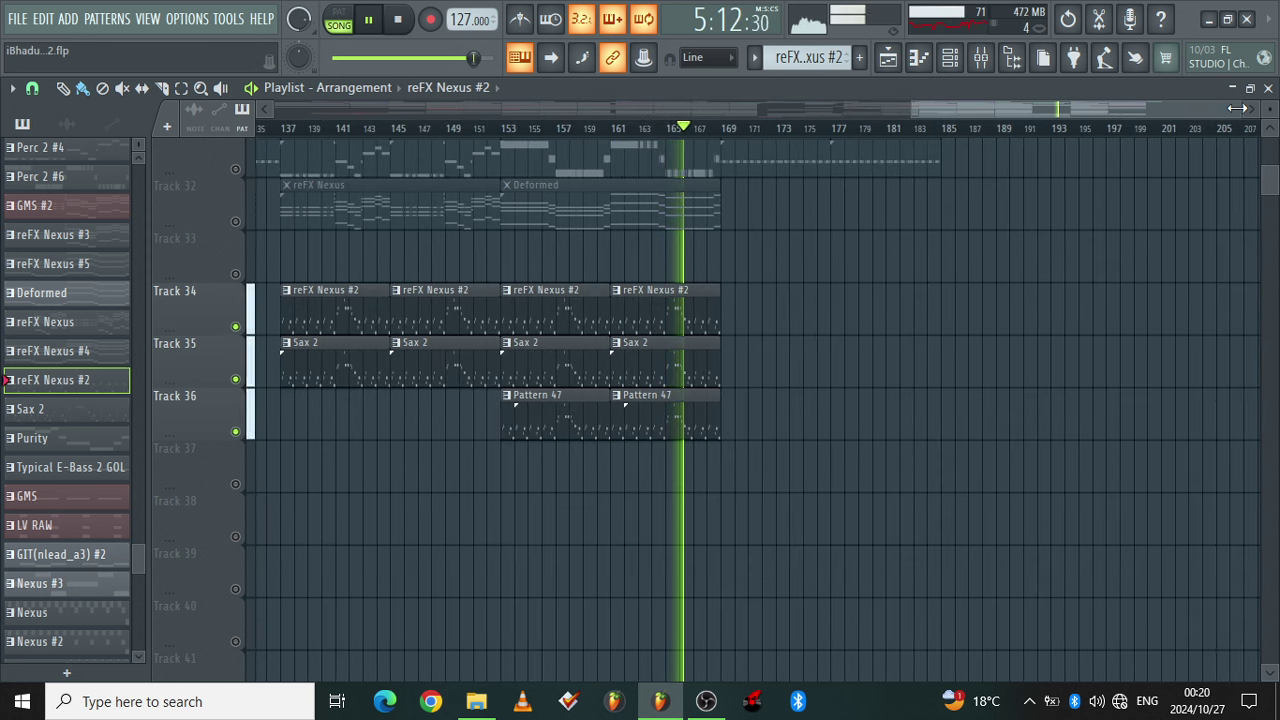
drag(1222, 105, 1131, 105)
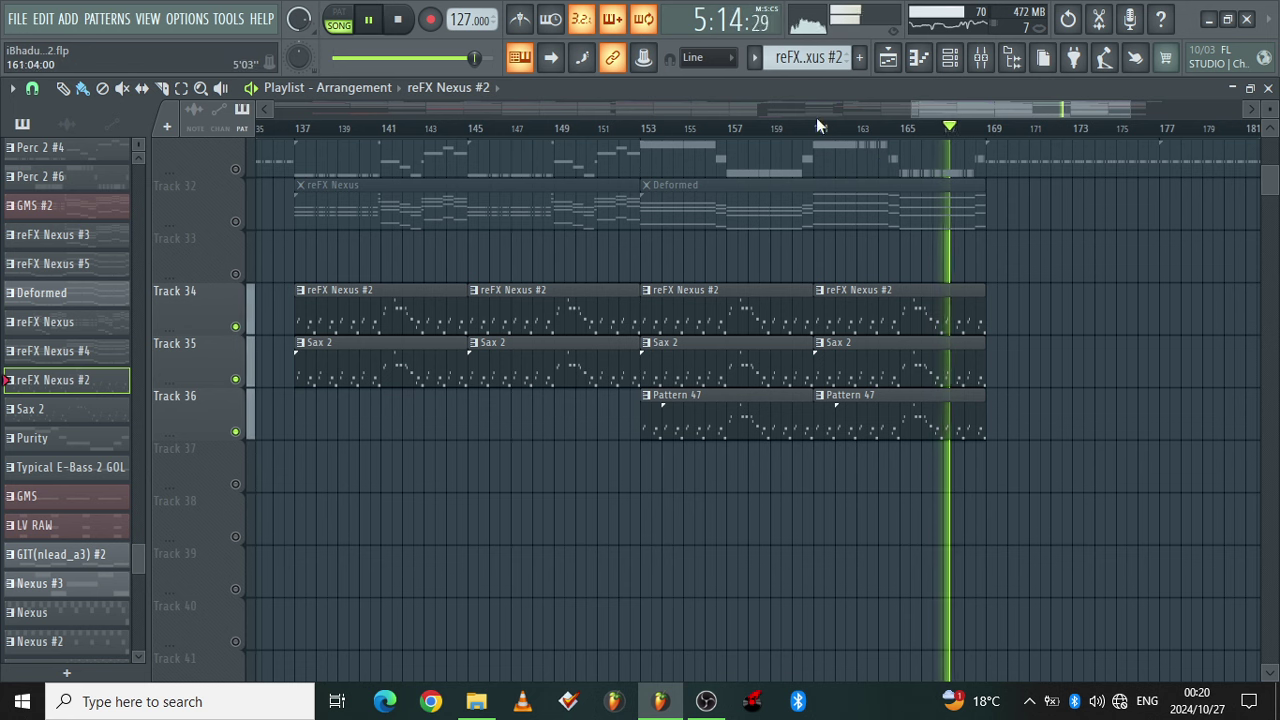
drag(820, 138, 997, 135)
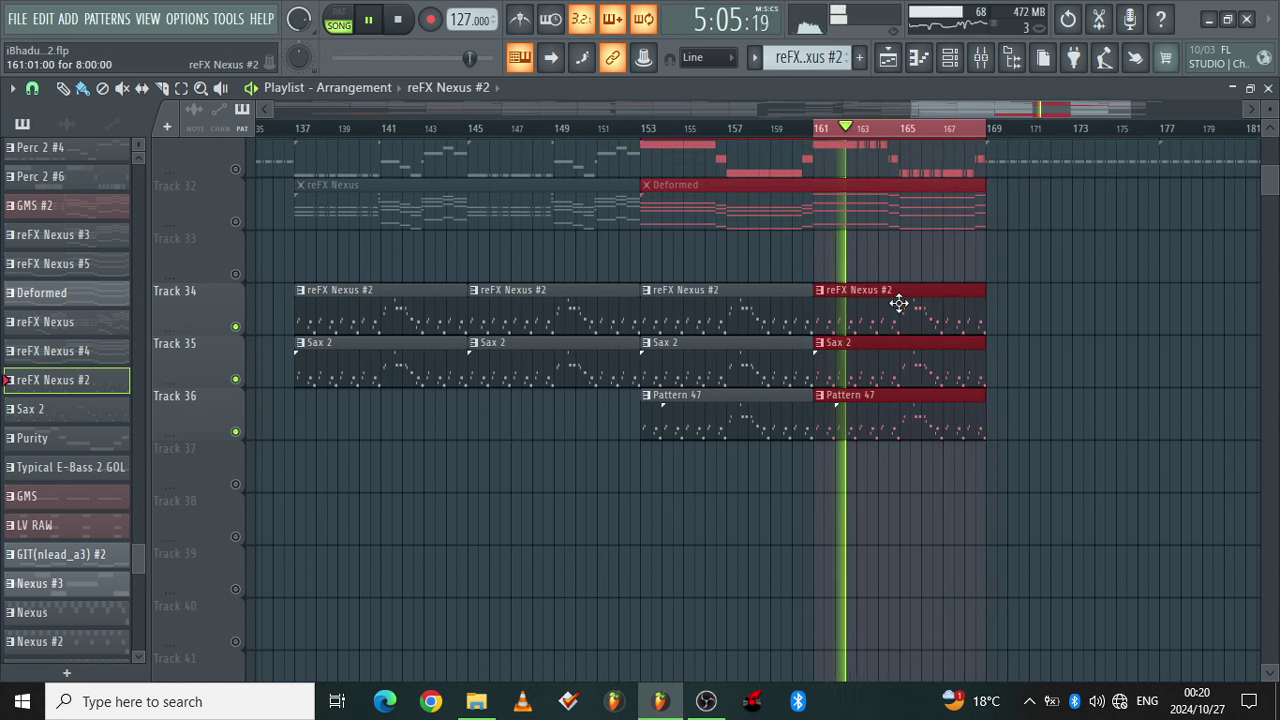
Inspect the reFX Nexus #2 channel's instrument with its Guitar Dreams preset and close the plugin
click(952, 58)
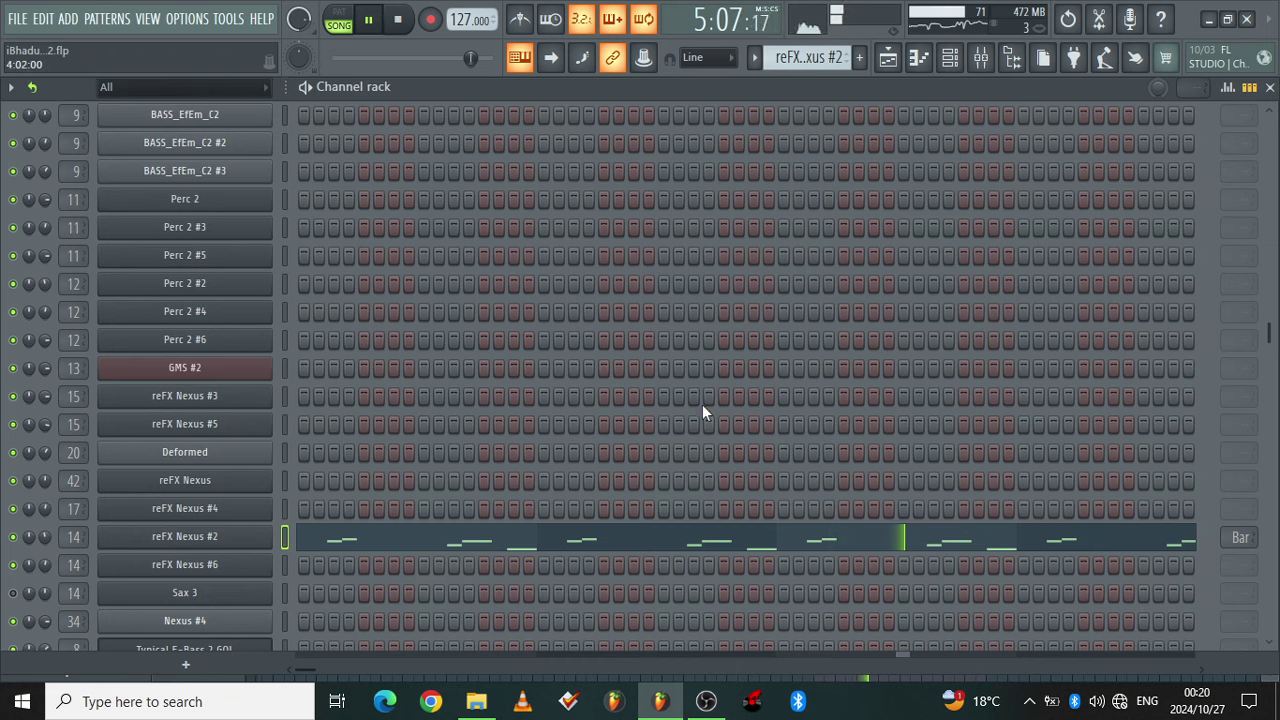
click(231, 538)
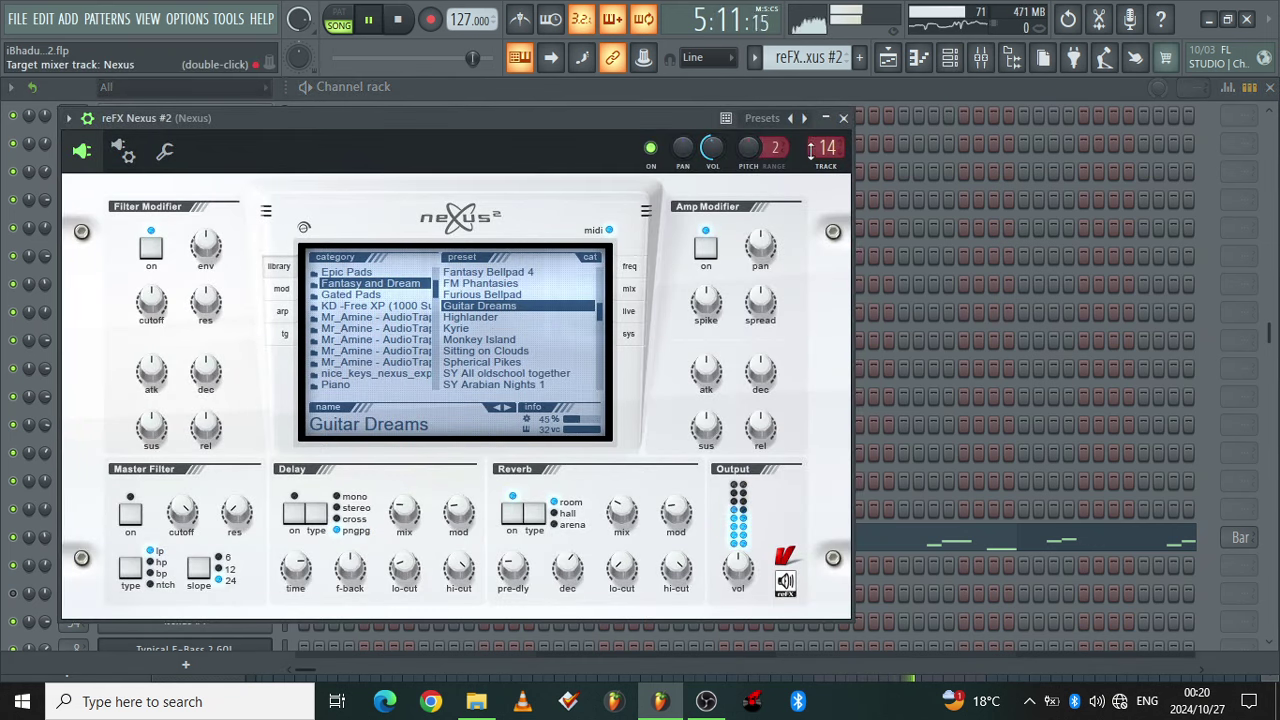
click(843, 119)
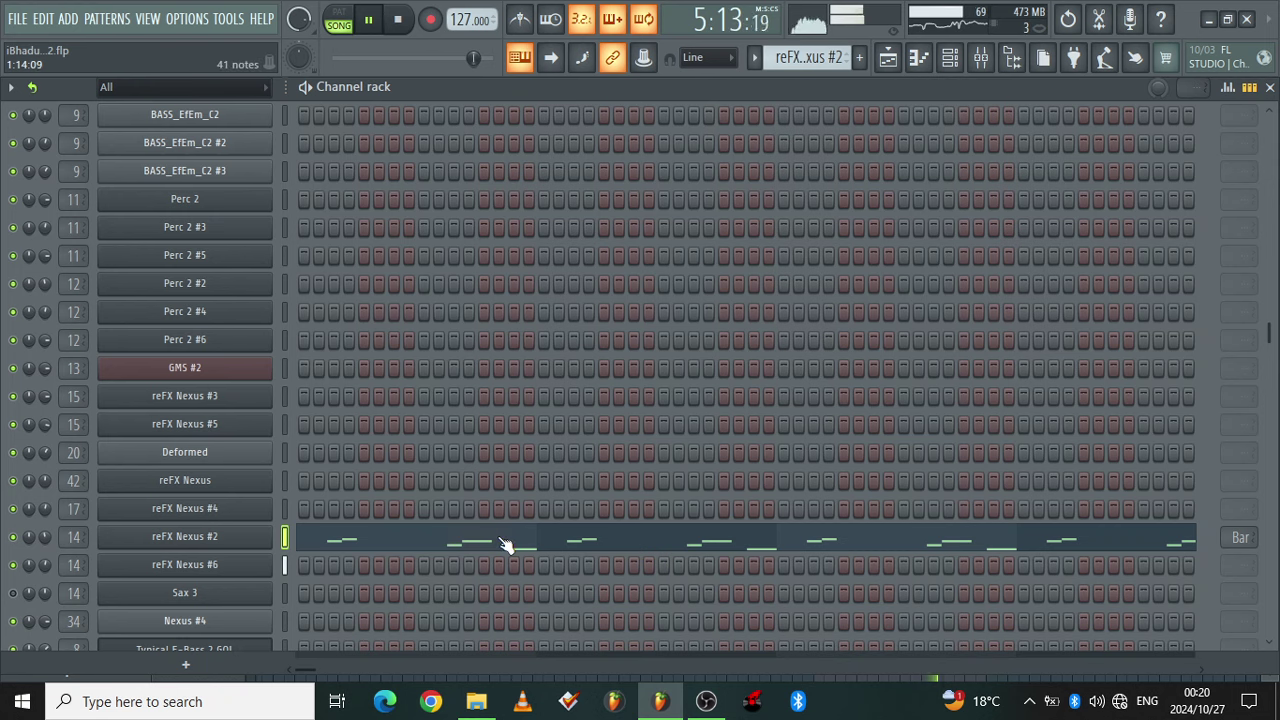
Open the reFX Nexus #2 notes in the piano roll, enlarged to about bars 1 to 7, and play only this pattern
click(507, 545)
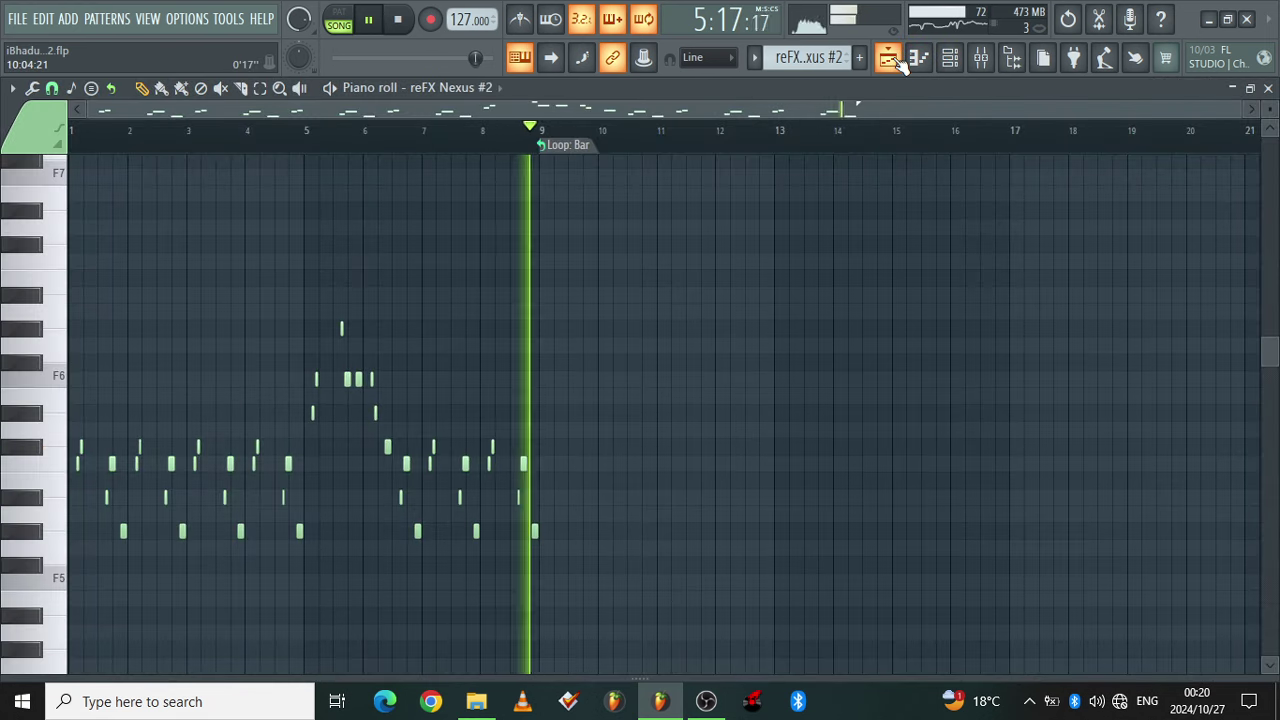
scroll(800, 132, up, 5)
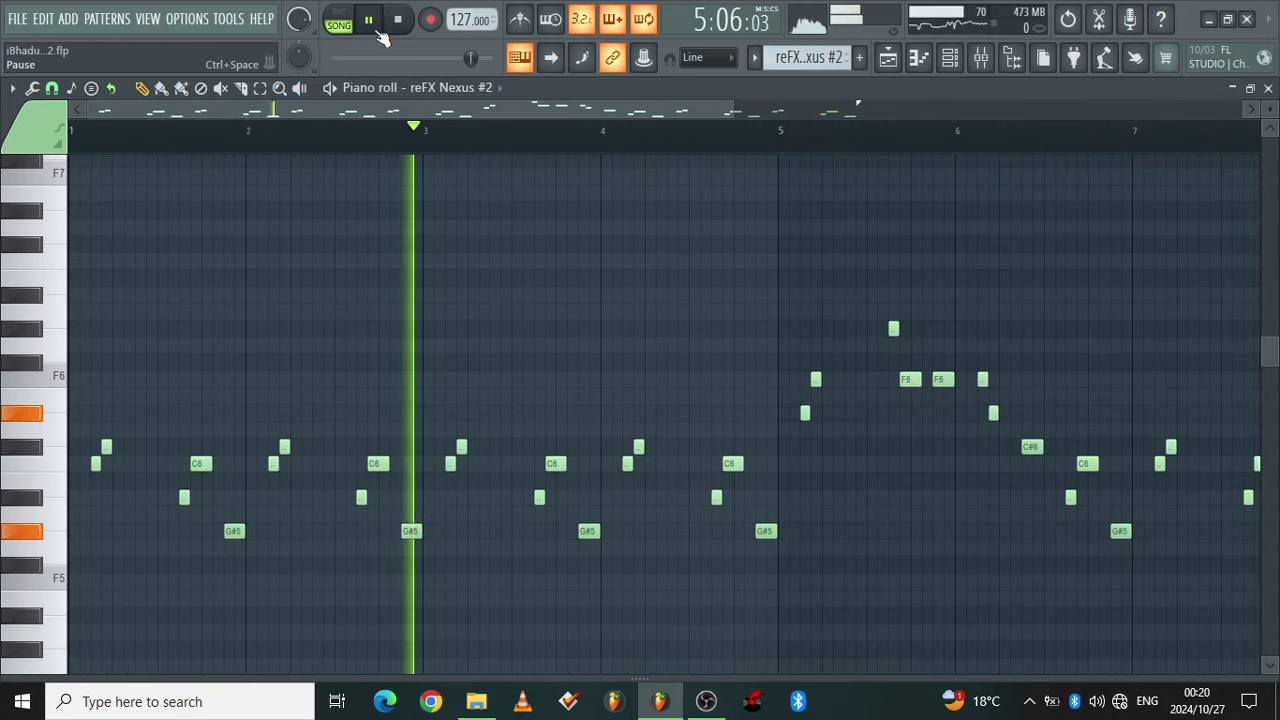
click(352, 18)
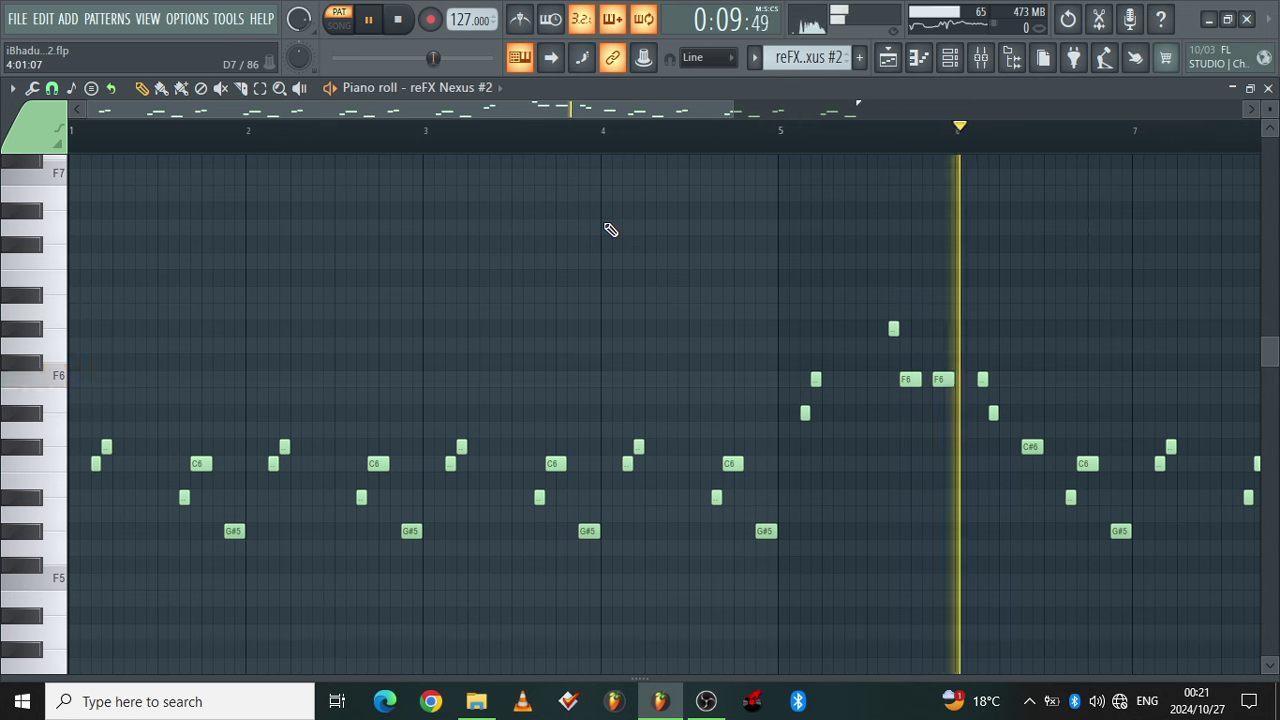
Choose the Sax 2 pattern on Track 35 and display its reFX Nexus #6 notes in the piano roll
click(887, 57)
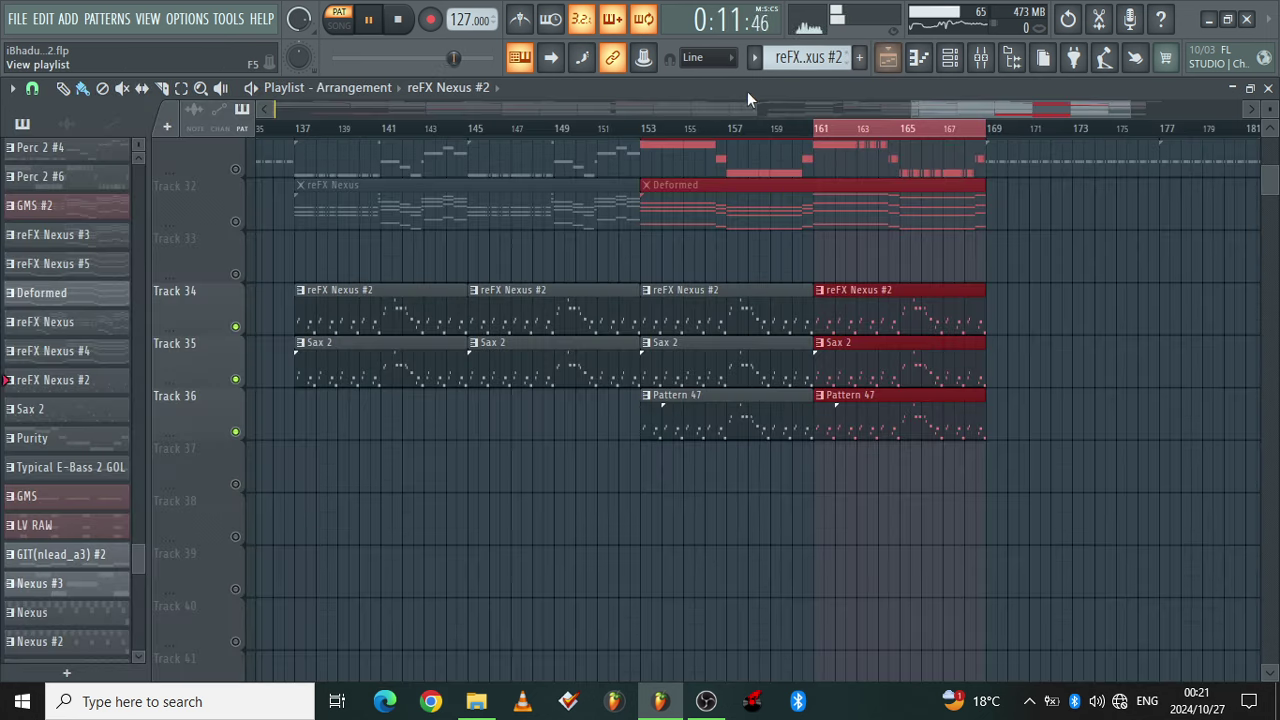
click(878, 347)
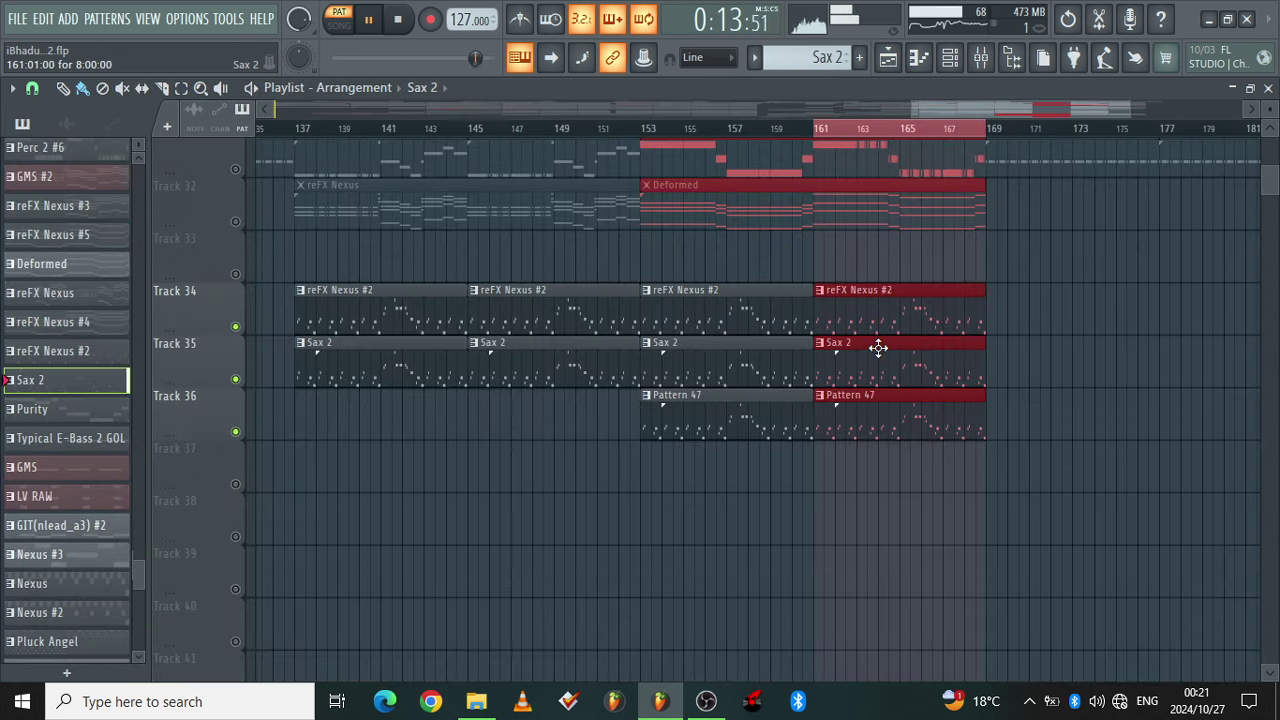
click(951, 60)
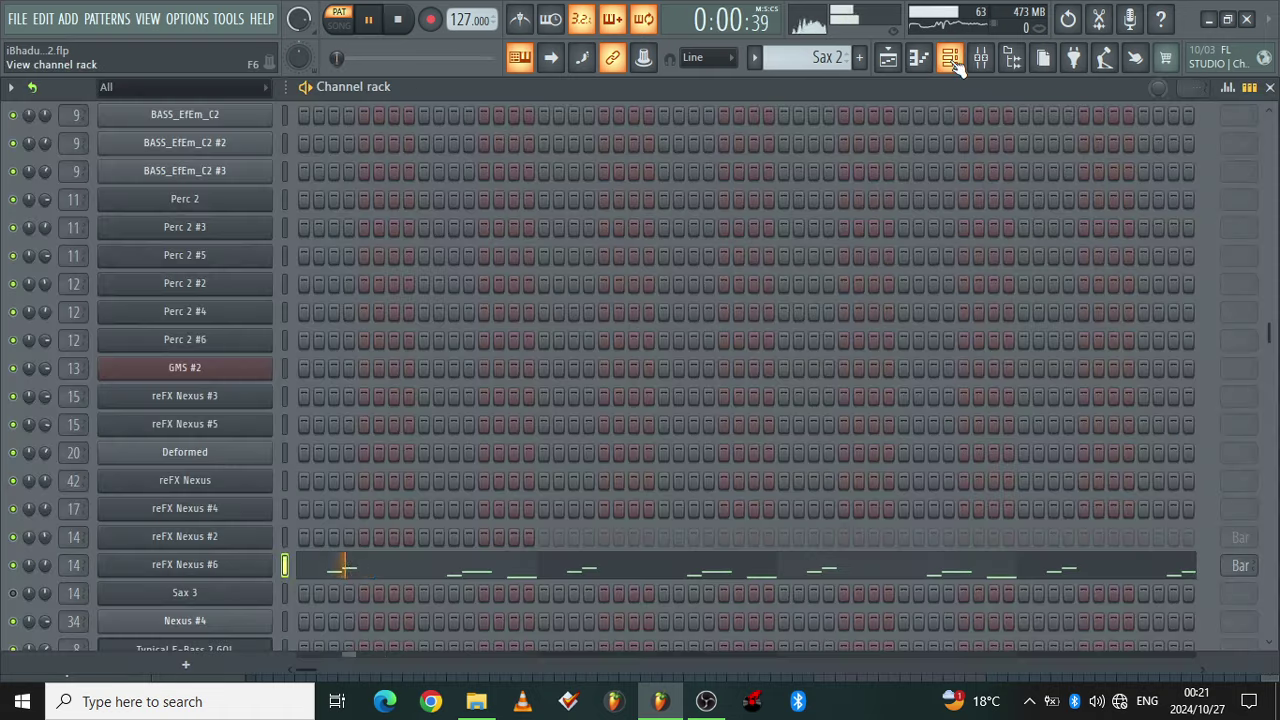
click(395, 568)
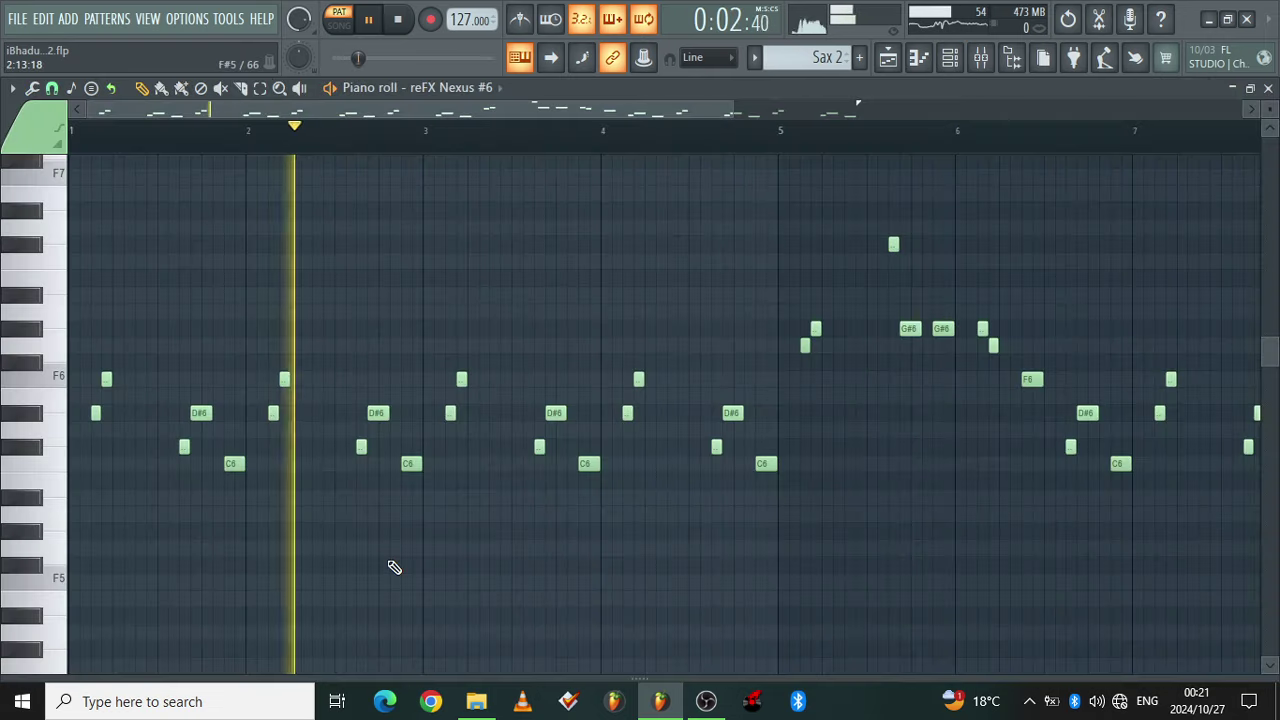
Choose the Deformed pattern at bar 153 on Track 32 and display its chords in the piano roll
click(888, 60)
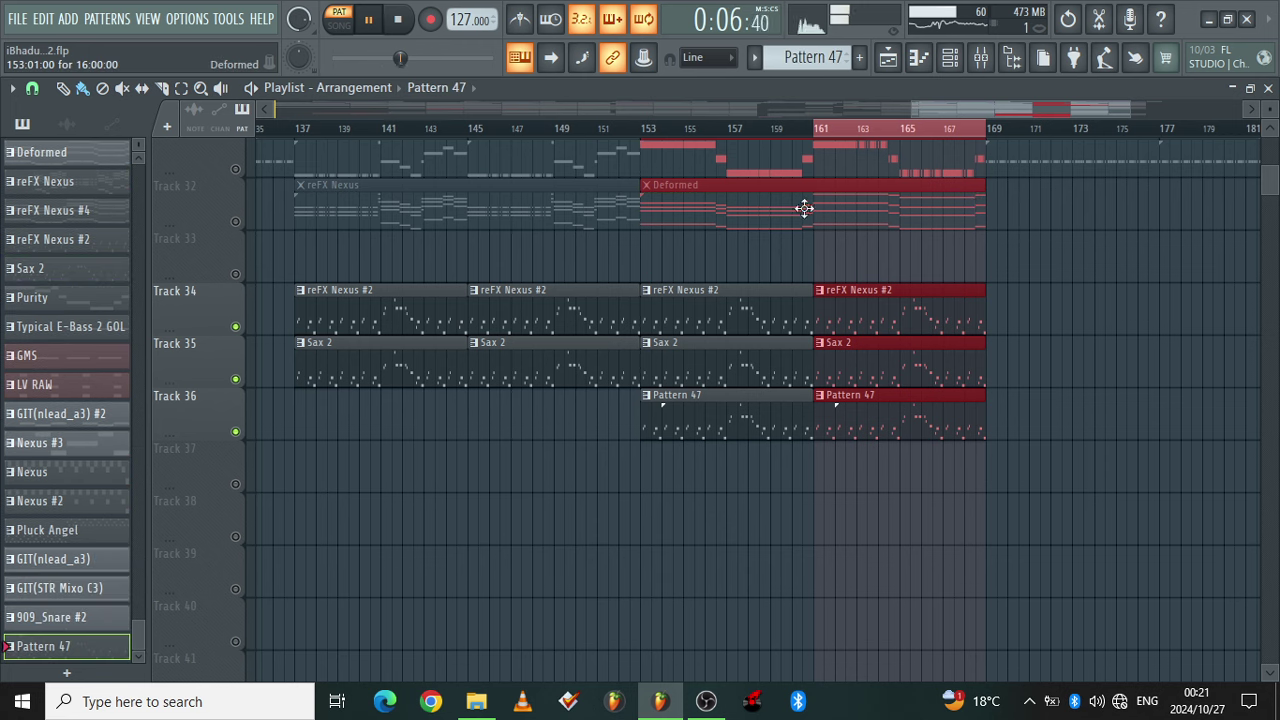
click(660, 196)
key(F6)
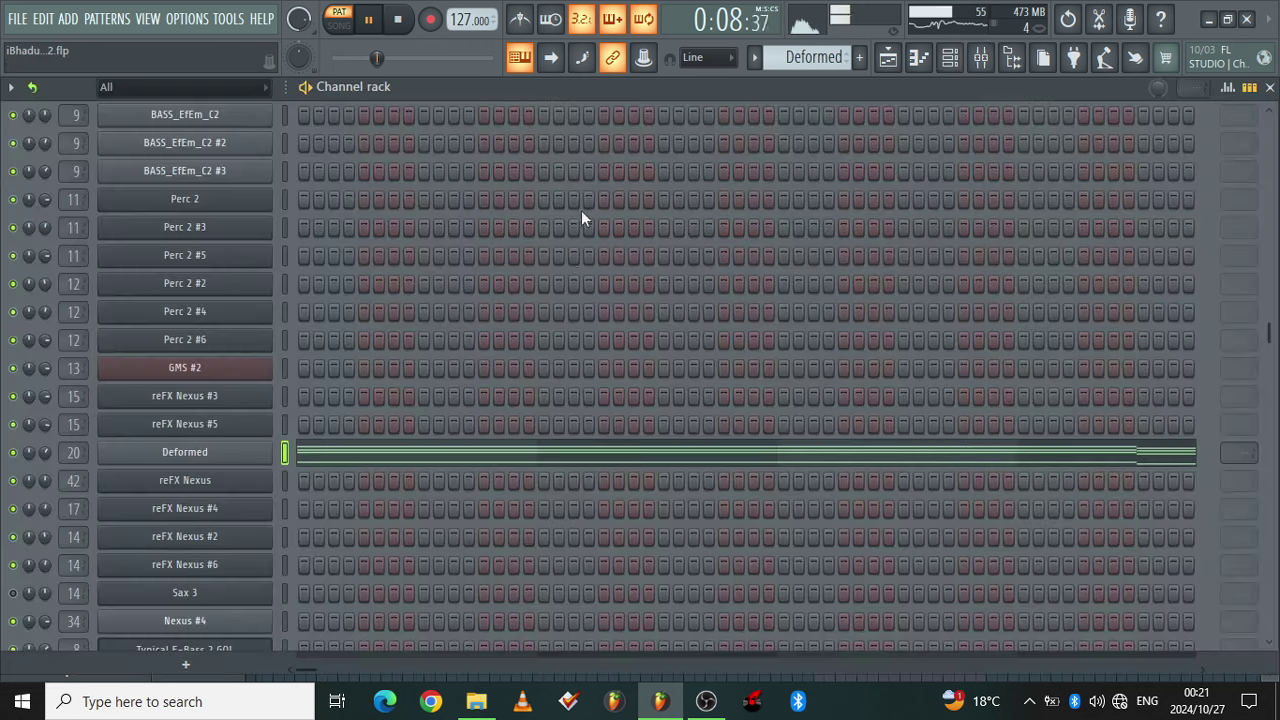
click(357, 458)
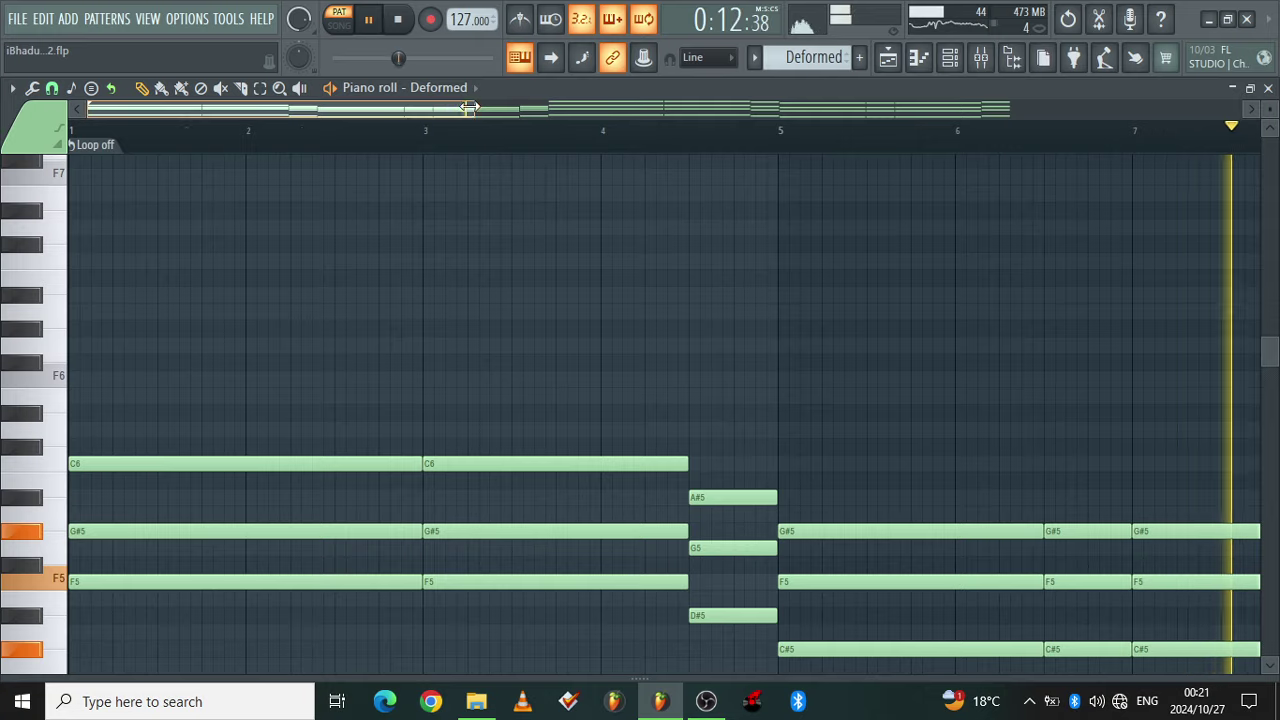
Widen the piano roll view to about 17 bars and examine all of the Deformed pattern's chords, from the high to the low notes
drag(470, 107, 1075, 107)
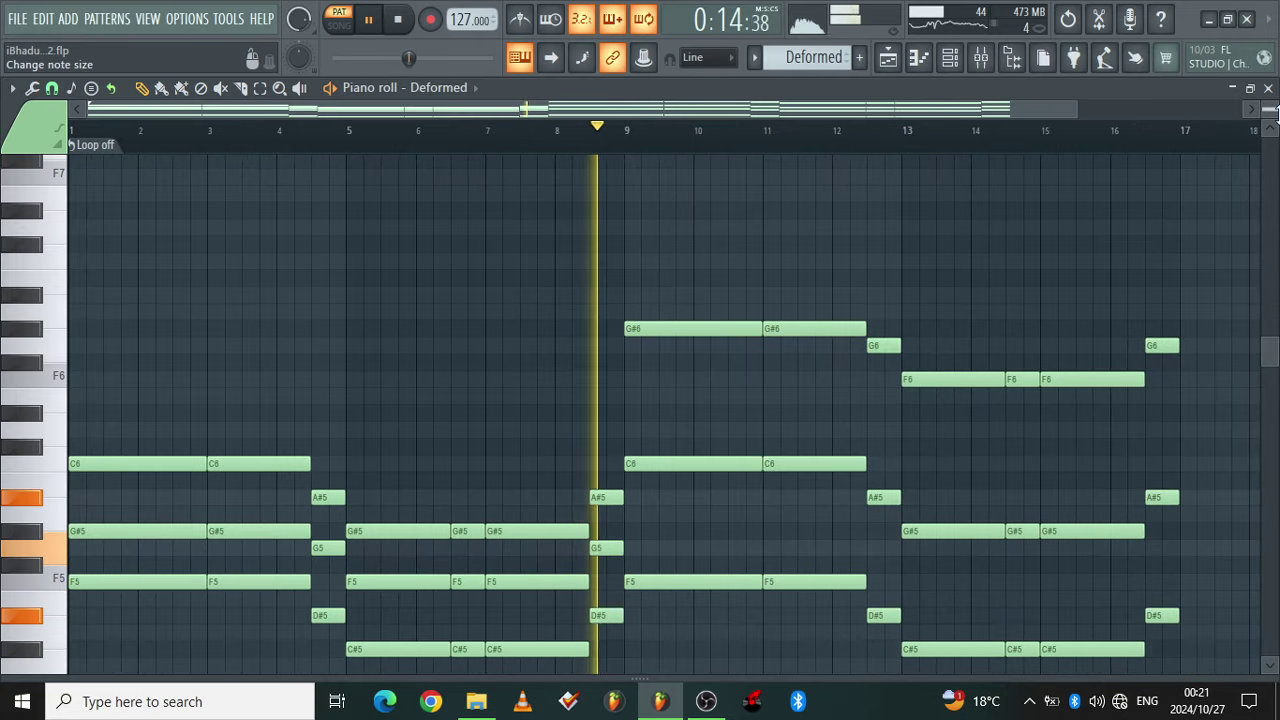
scroll(1273, 112, down, 3)
scroll(1273, 112, down, 12)
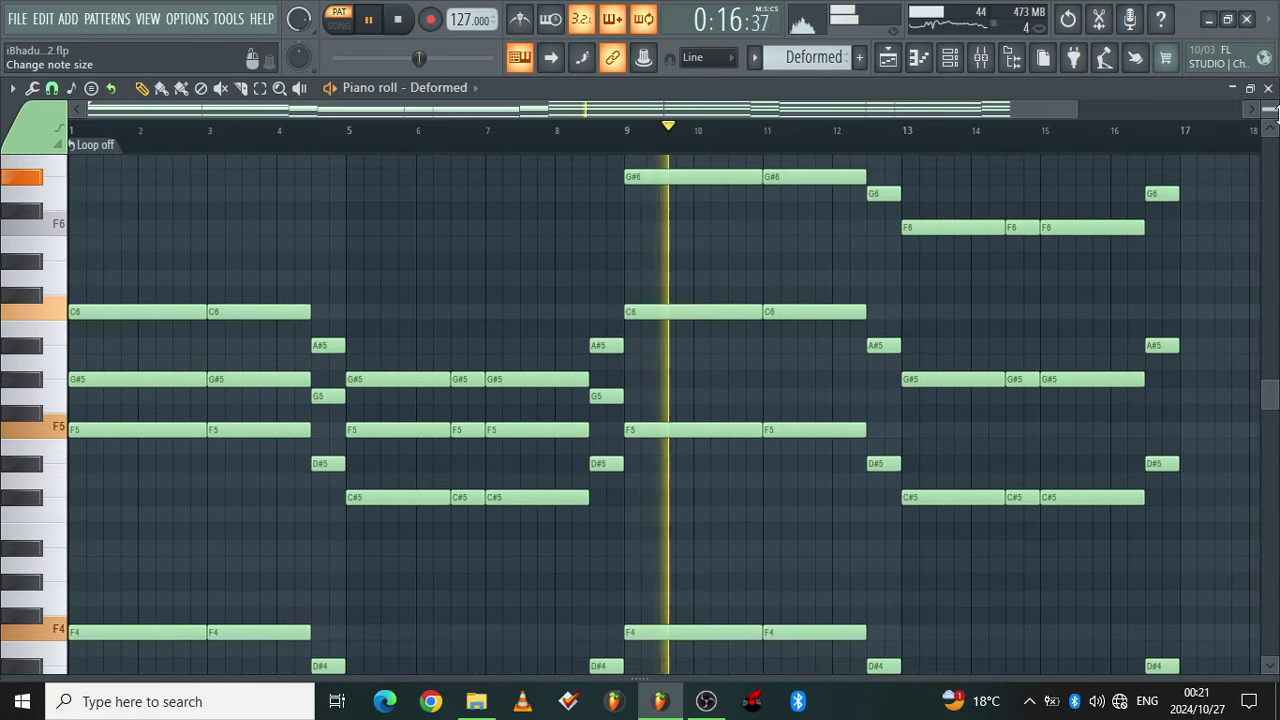
scroll(1273, 112, up, 3)
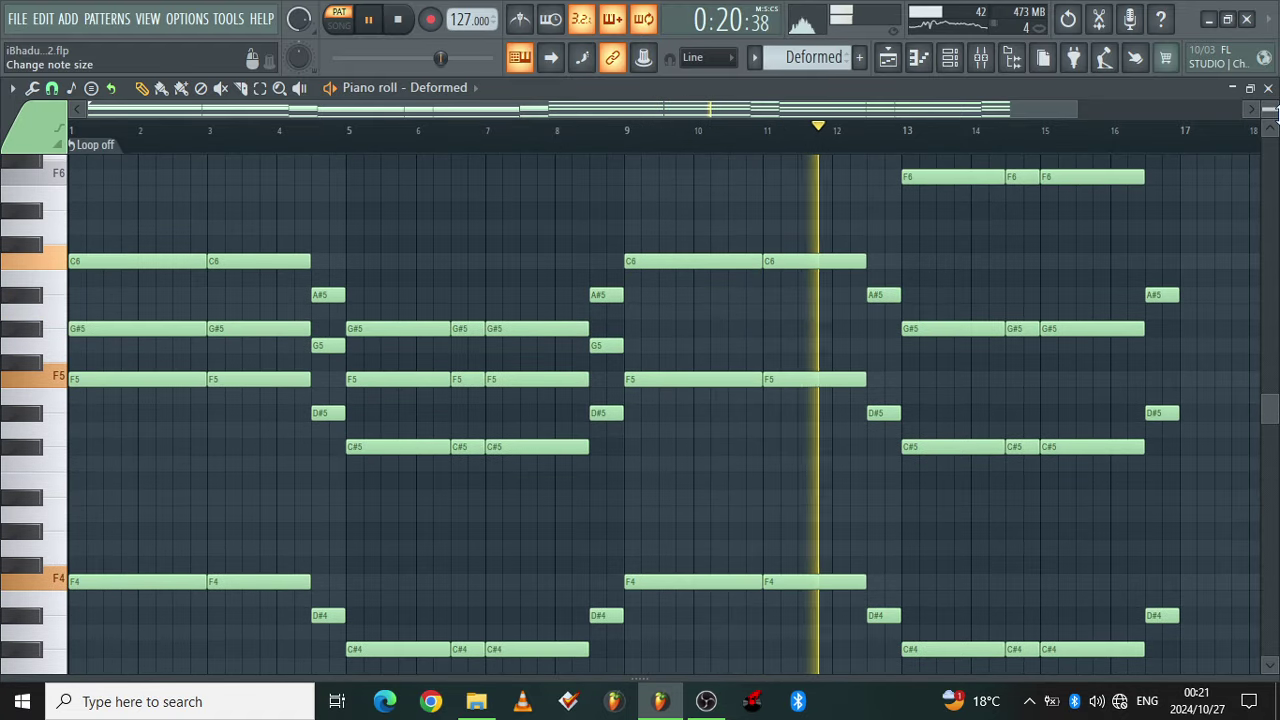
scroll(1273, 112, up, 3)
scroll(1273, 112, down, 1)
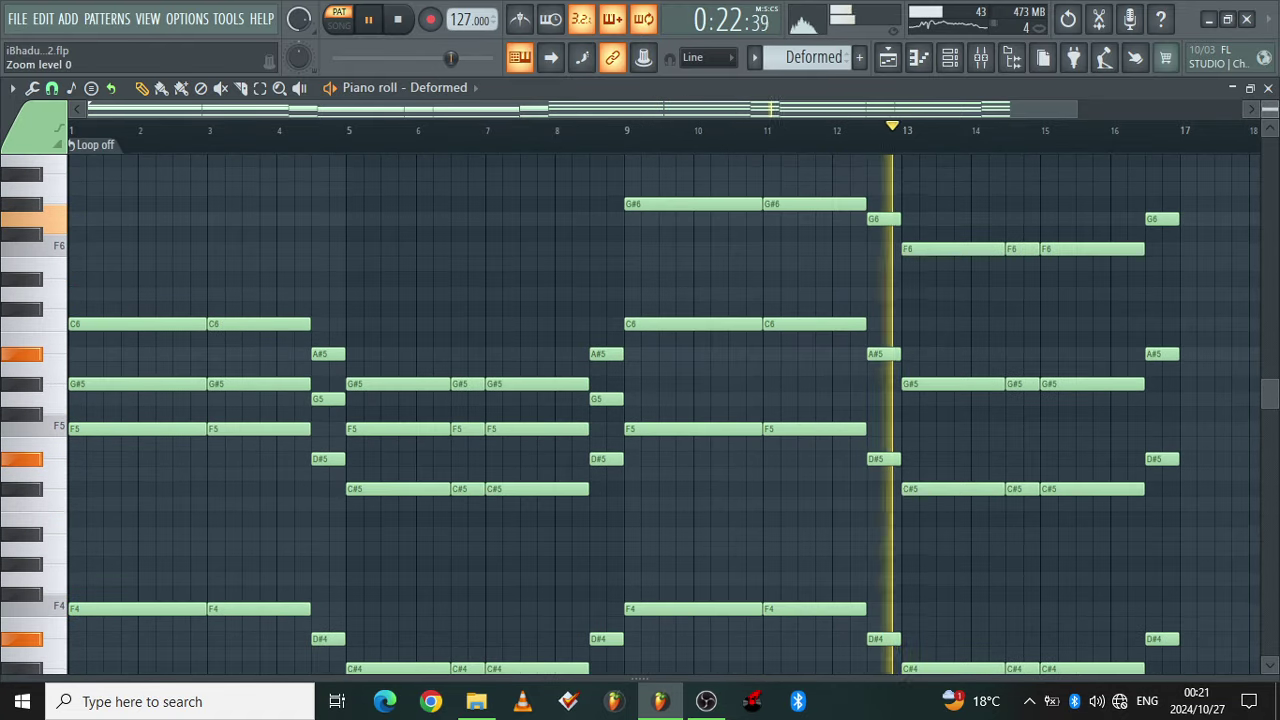
scroll(1273, 112, down, 1)
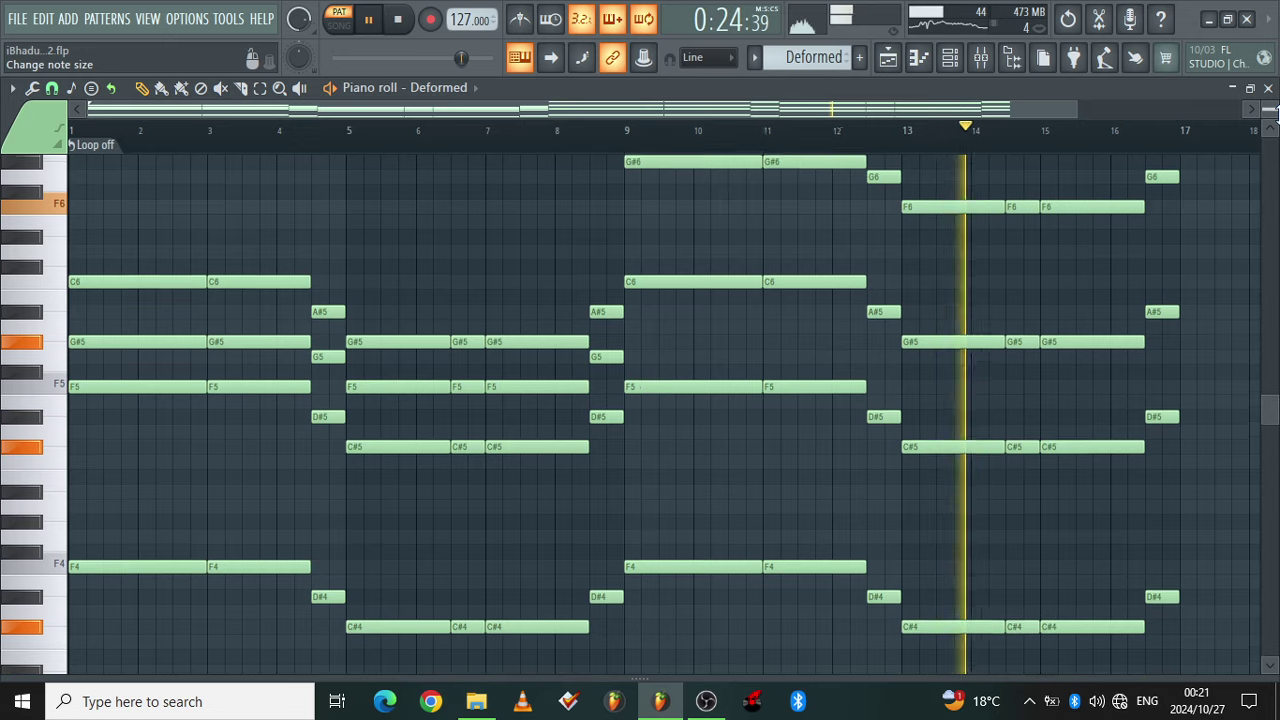
scroll(1273, 112, up, 1)
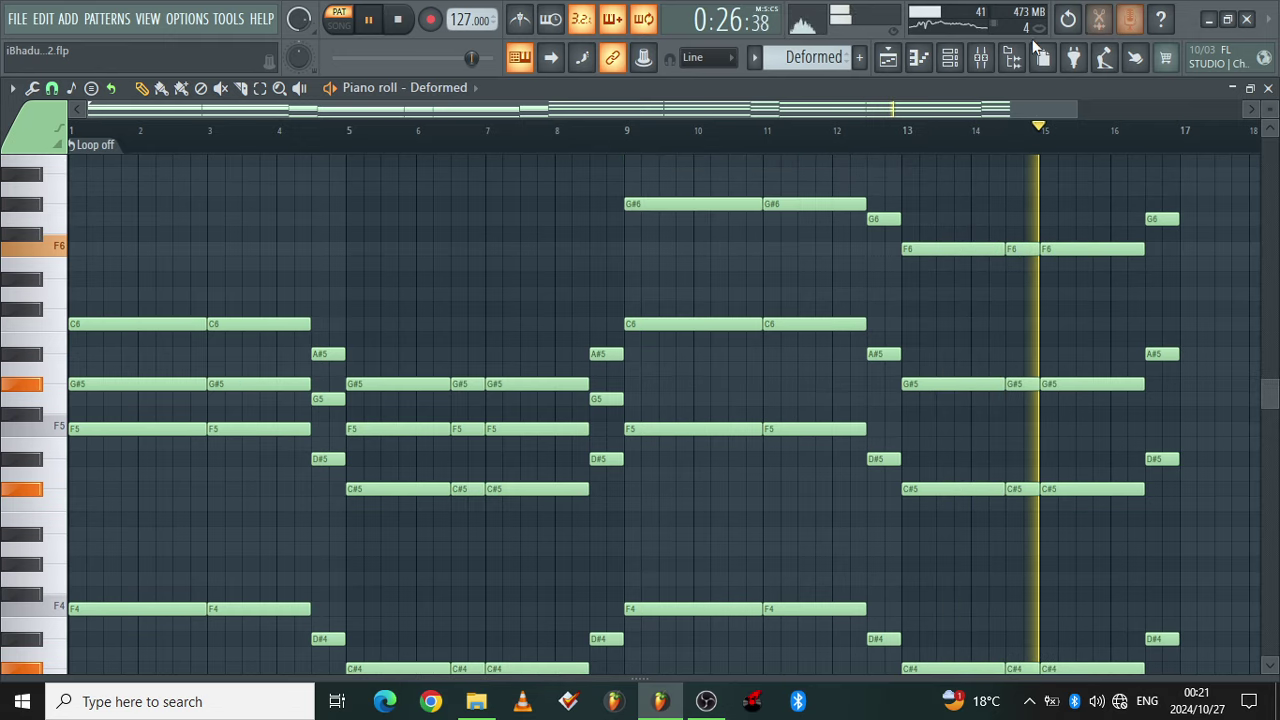
Return to the playlist arrangement and choose the Perc 2 #6 pattern, followed by Perc 2 #5
click(949, 57)
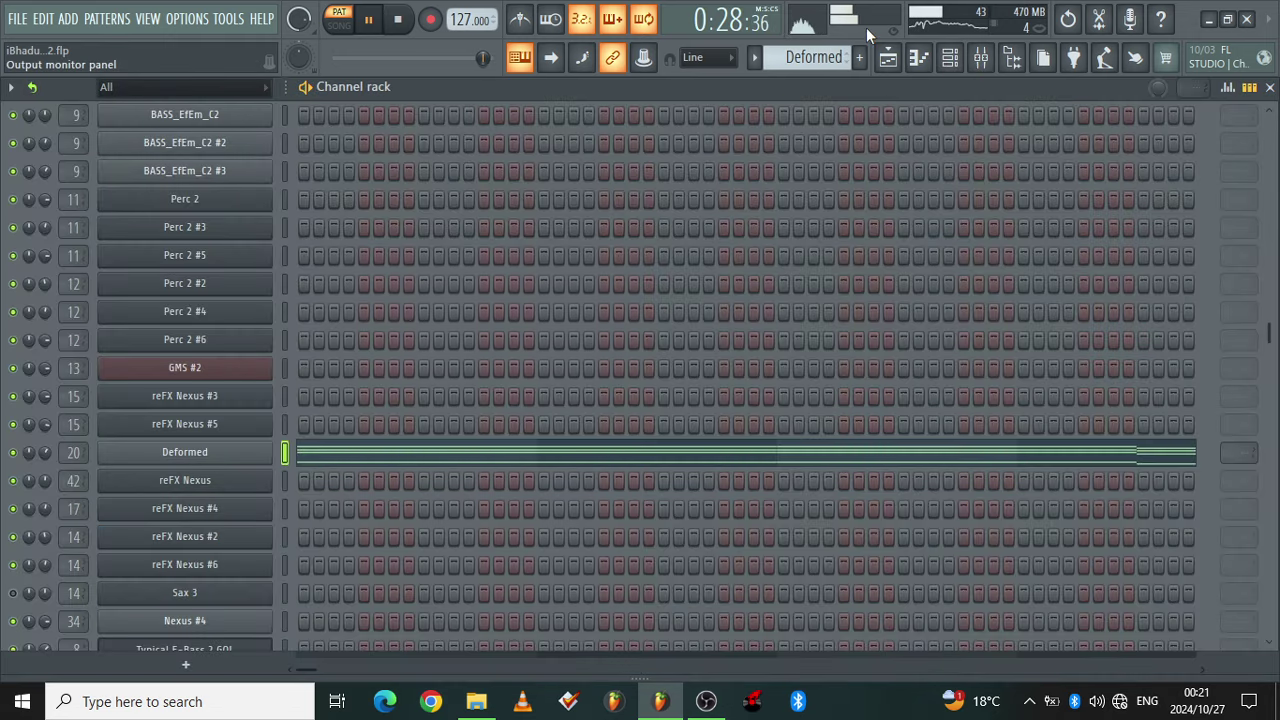
click(888, 58)
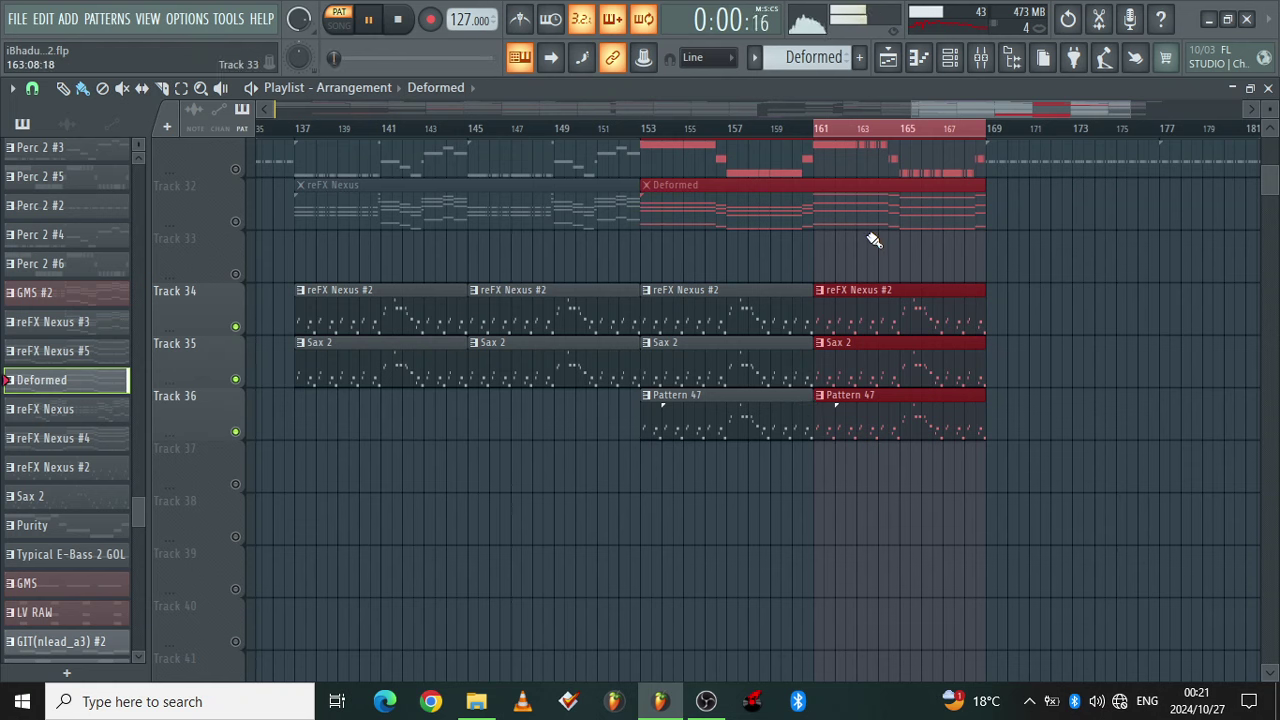
key(Up)
key(Up)
key(Up)
key(Up)
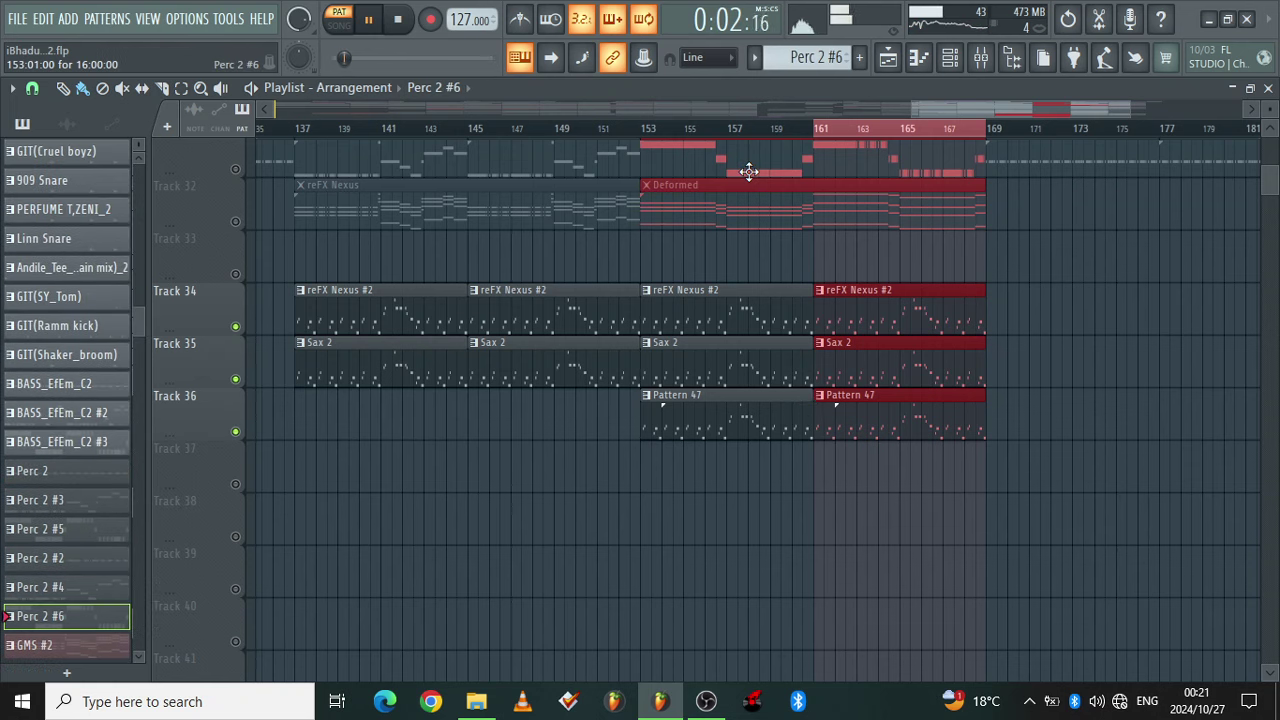
scroll(1270, 184, up, 4)
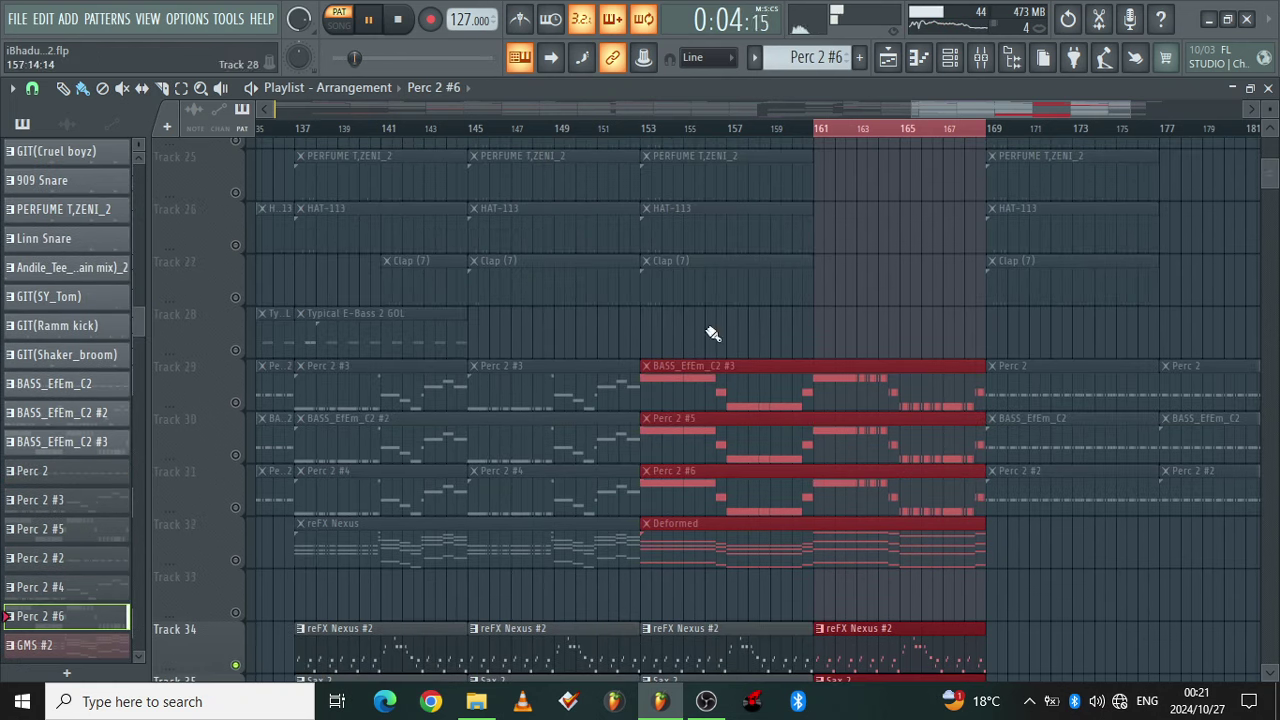
key(Up)
key(Up)
key(Up)
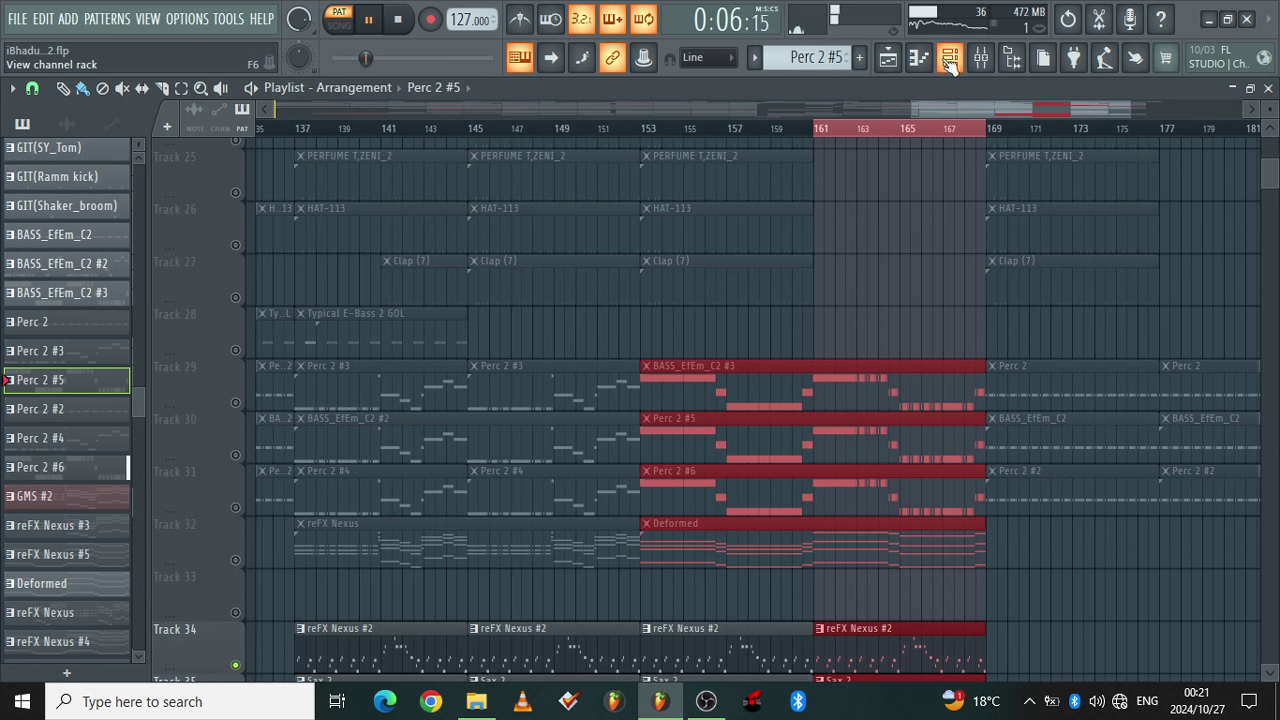
Unmute all playlist tracks and display the notes of Track 29's BASS_EfEm_C2 #3 pattern in the piano roll
right_click(236, 404)
right_click(236, 404)
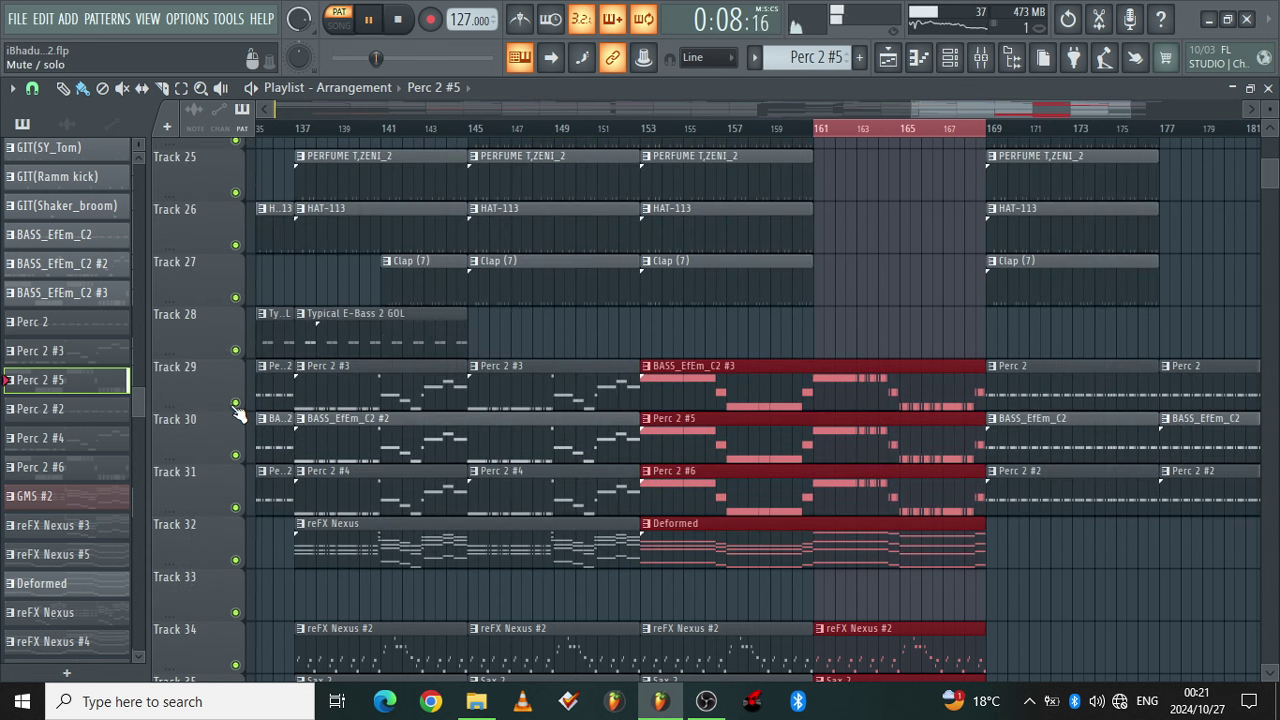
click(843, 385)
click(920, 60)
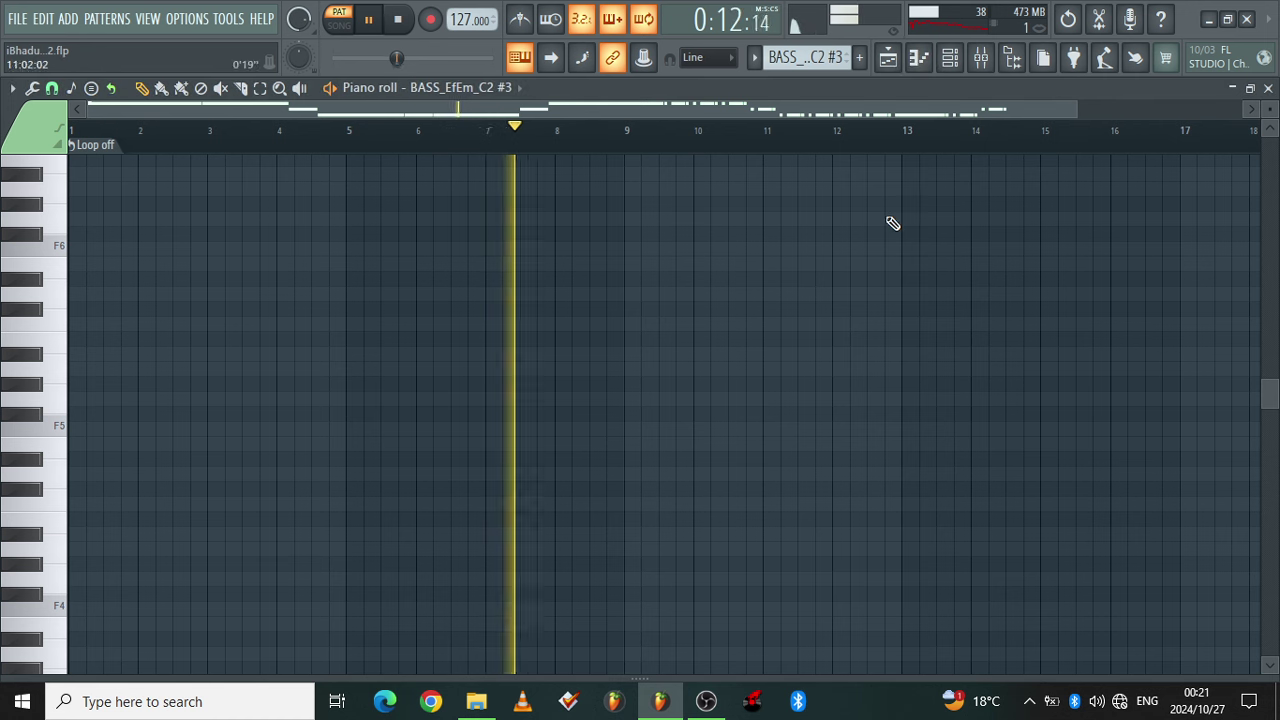
scroll(1270, 400, down, 5)
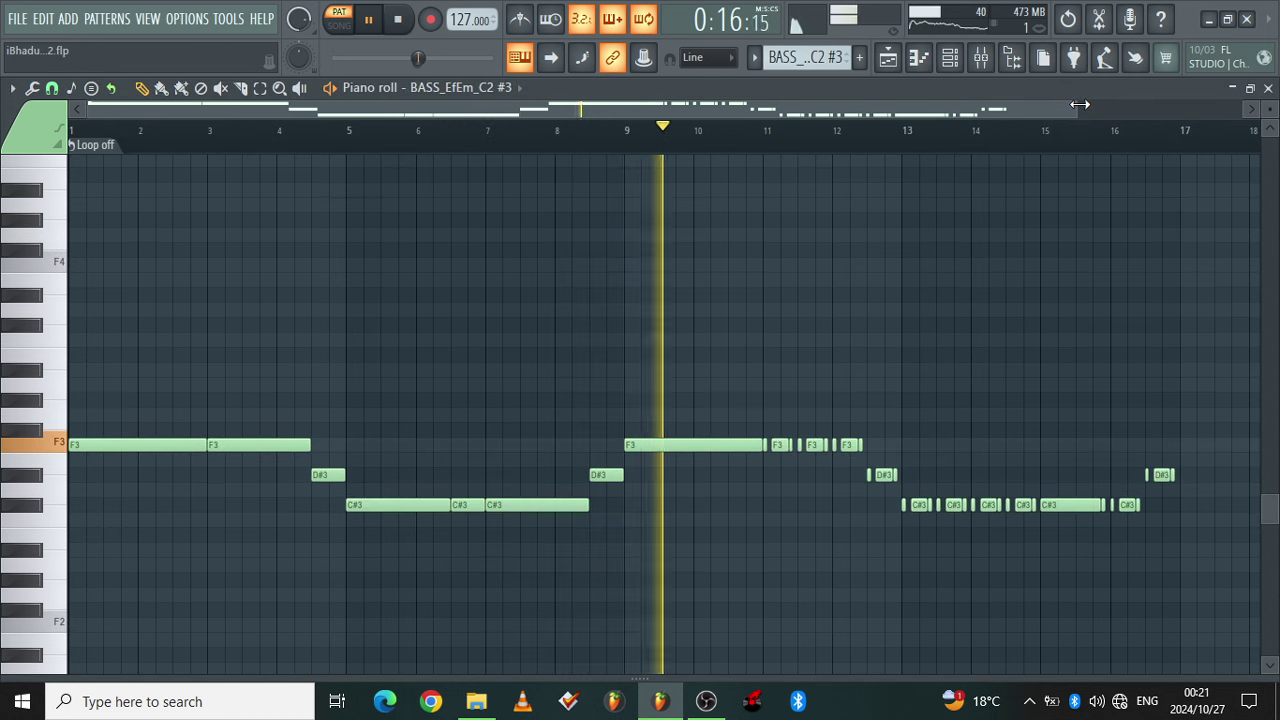
scroll(1130, 242, down, 2)
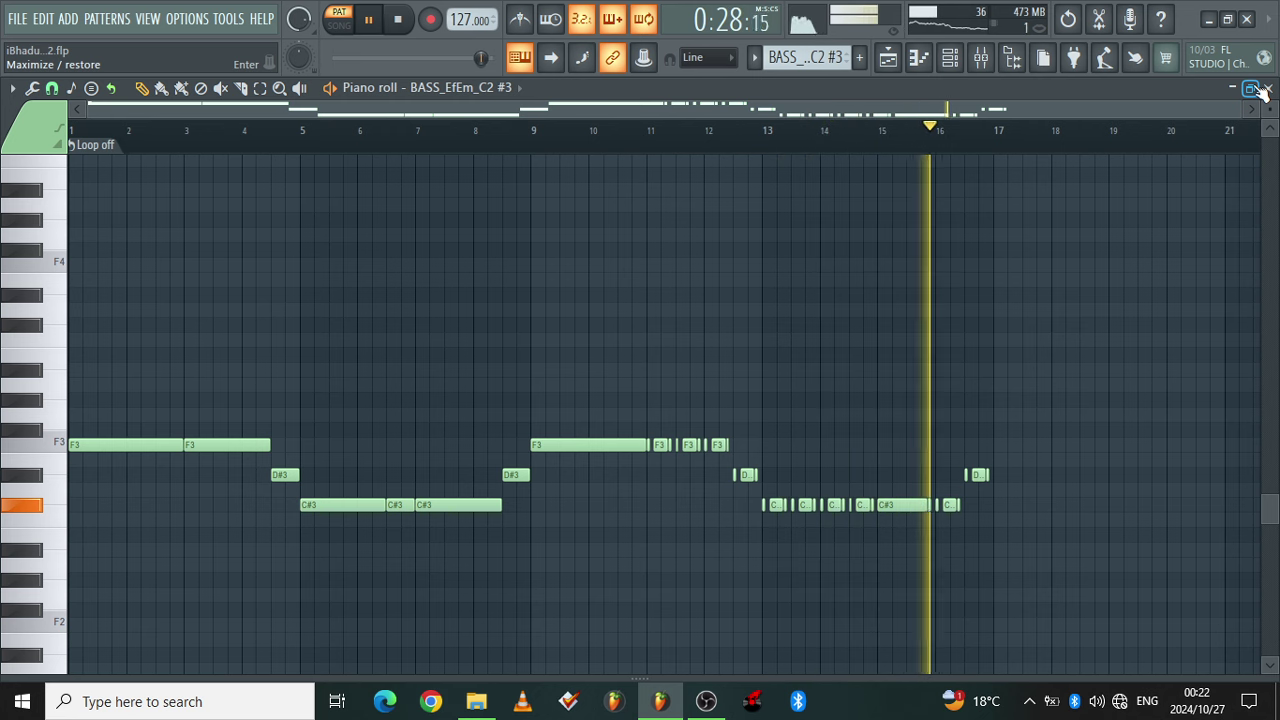
Choose the Perc 2 #3 pattern at bar 137 on Track 29 and display its notes in the piano roll
click(957, 55)
click(886, 60)
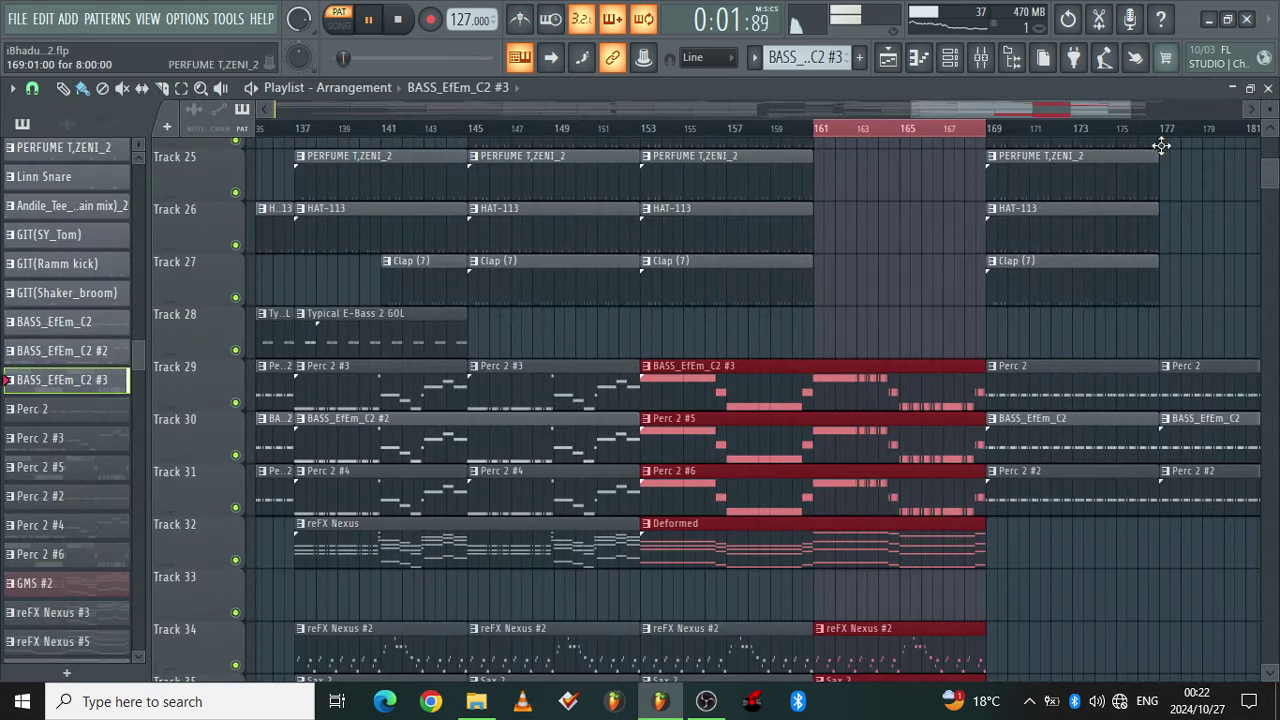
click(388, 404)
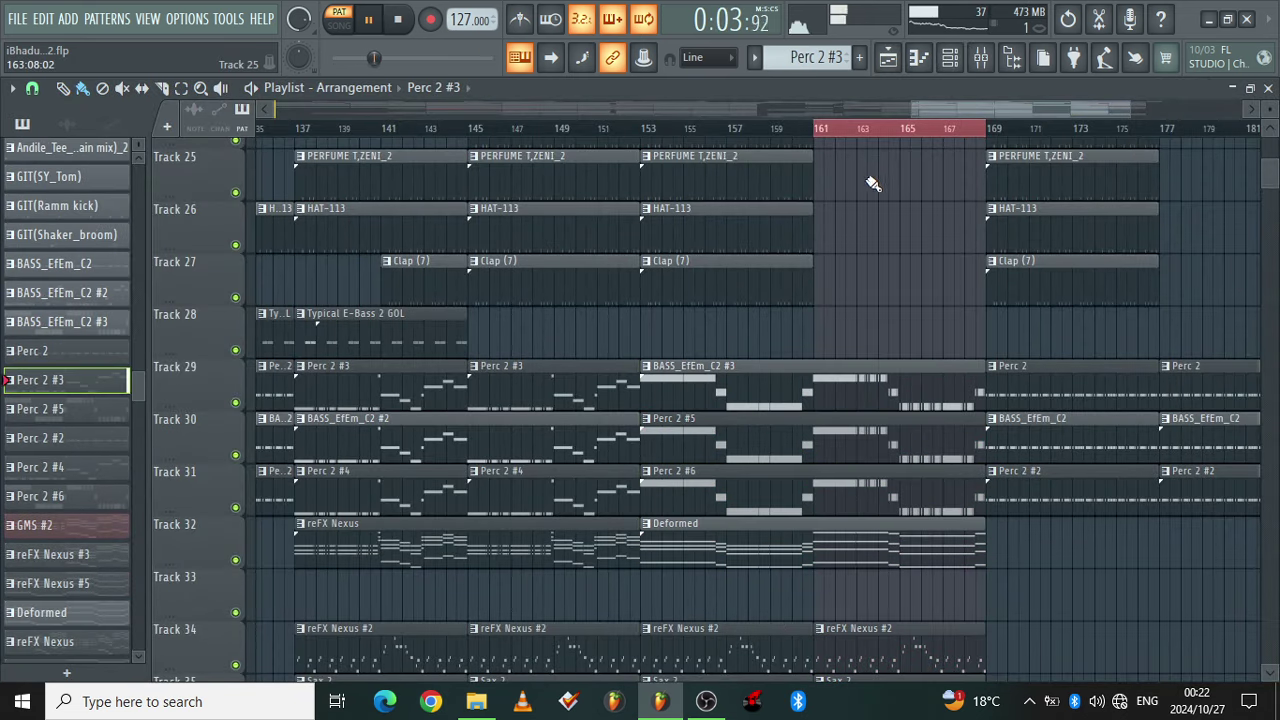
click(950, 58)
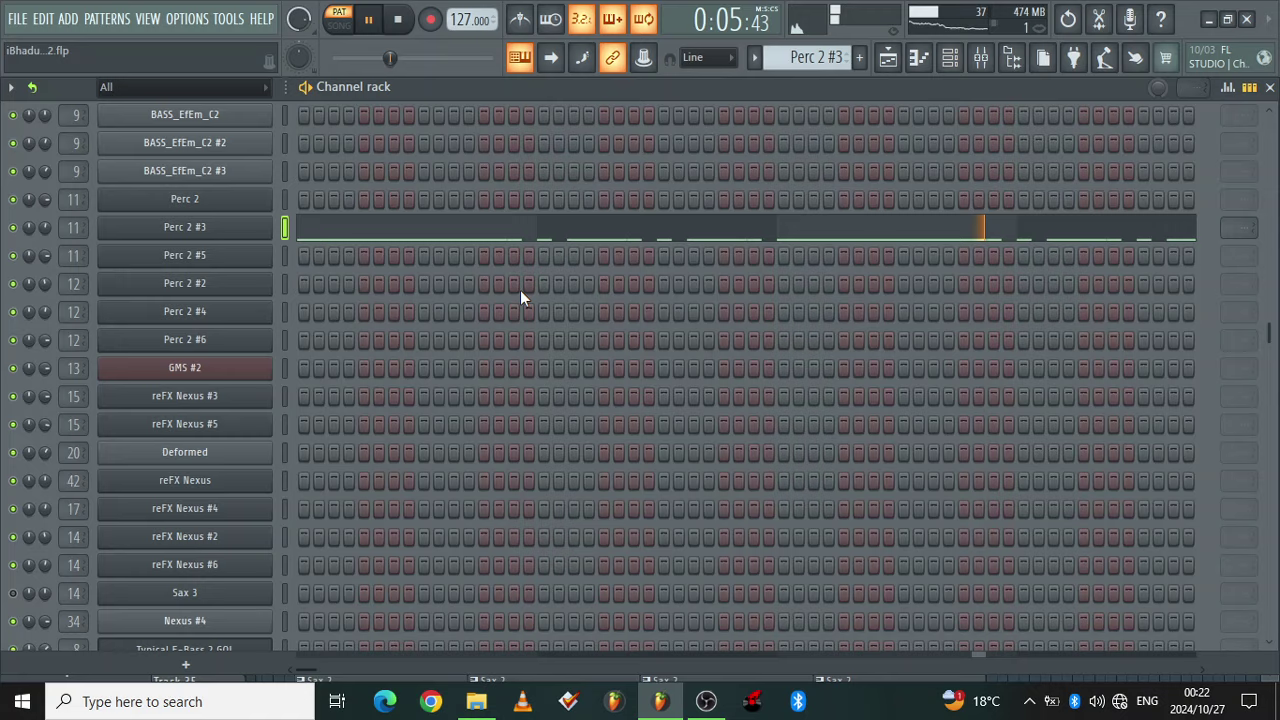
click(530, 228)
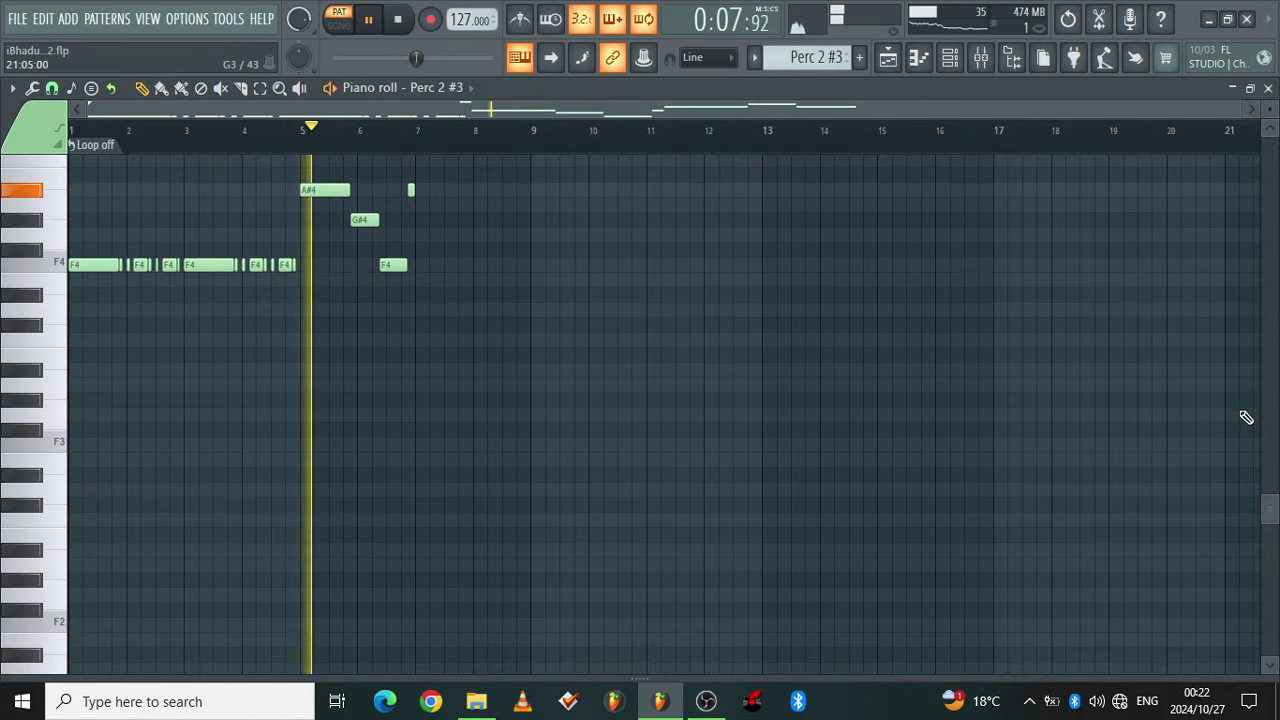
drag(1268, 508, 1268, 445)
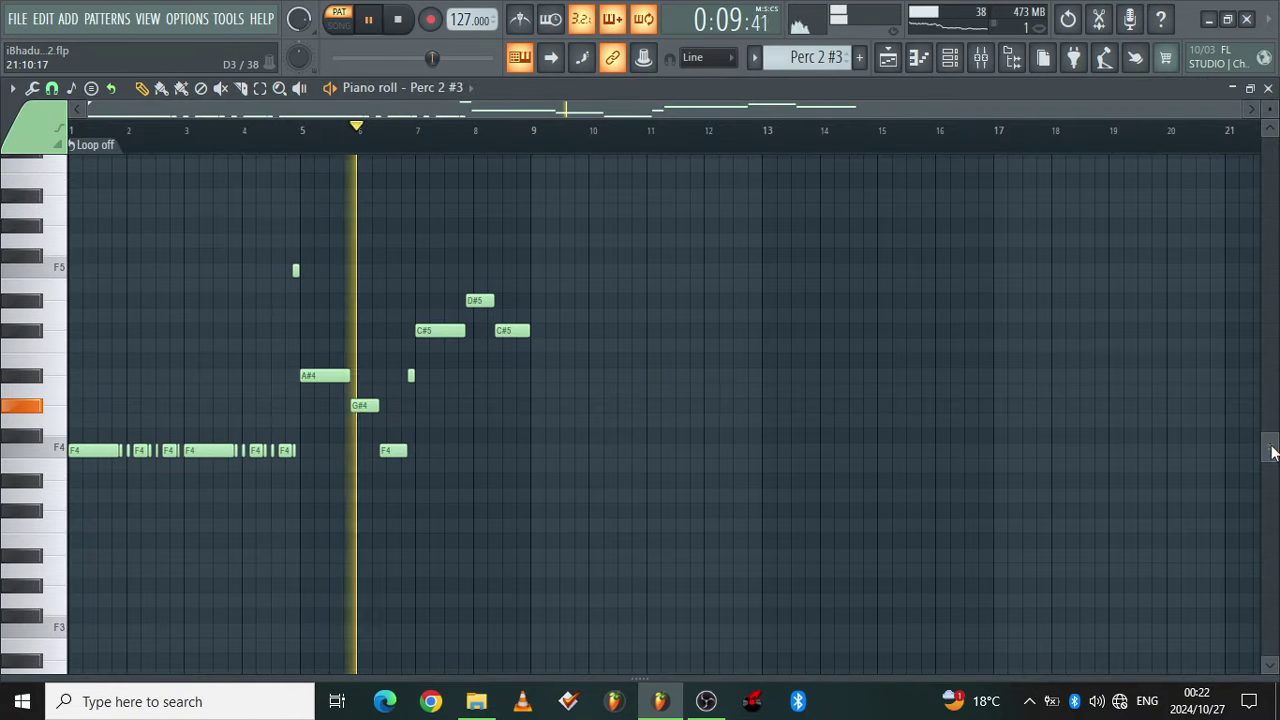
Choose the reFX Nexus pattern on Track 32 and display its chords in the piano roll, up to the highest notes
click(951, 60)
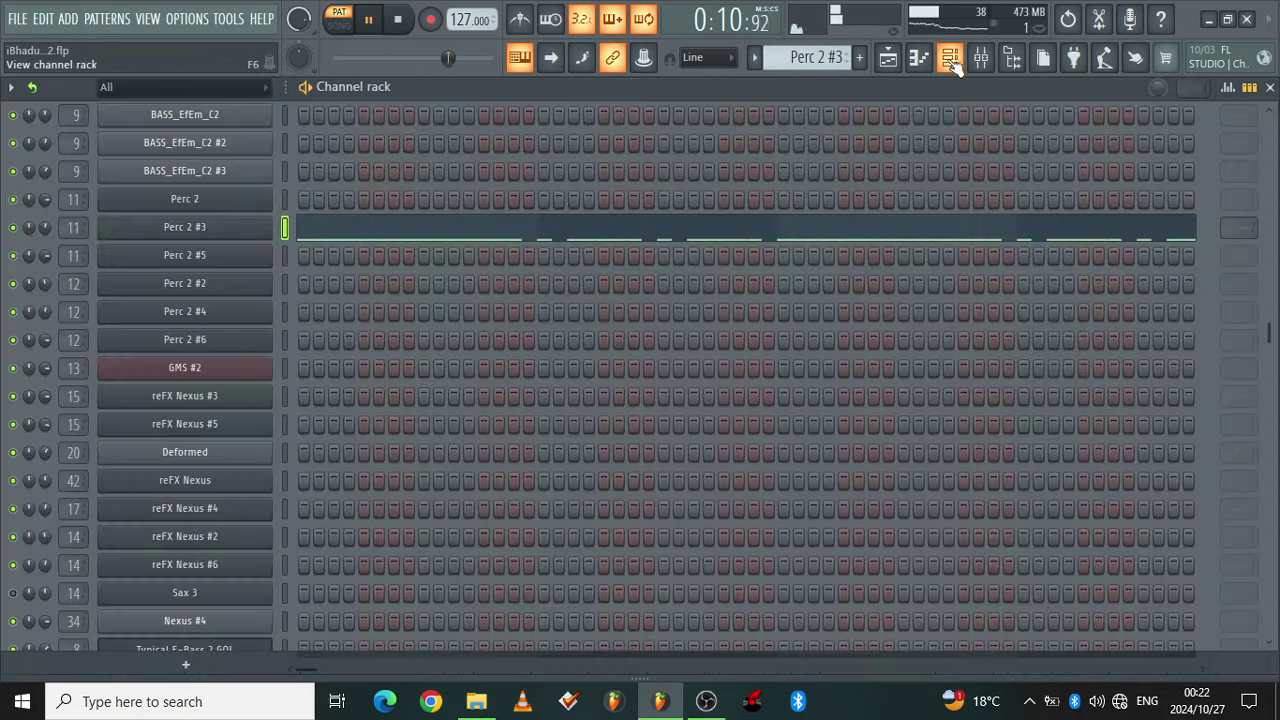
click(890, 62)
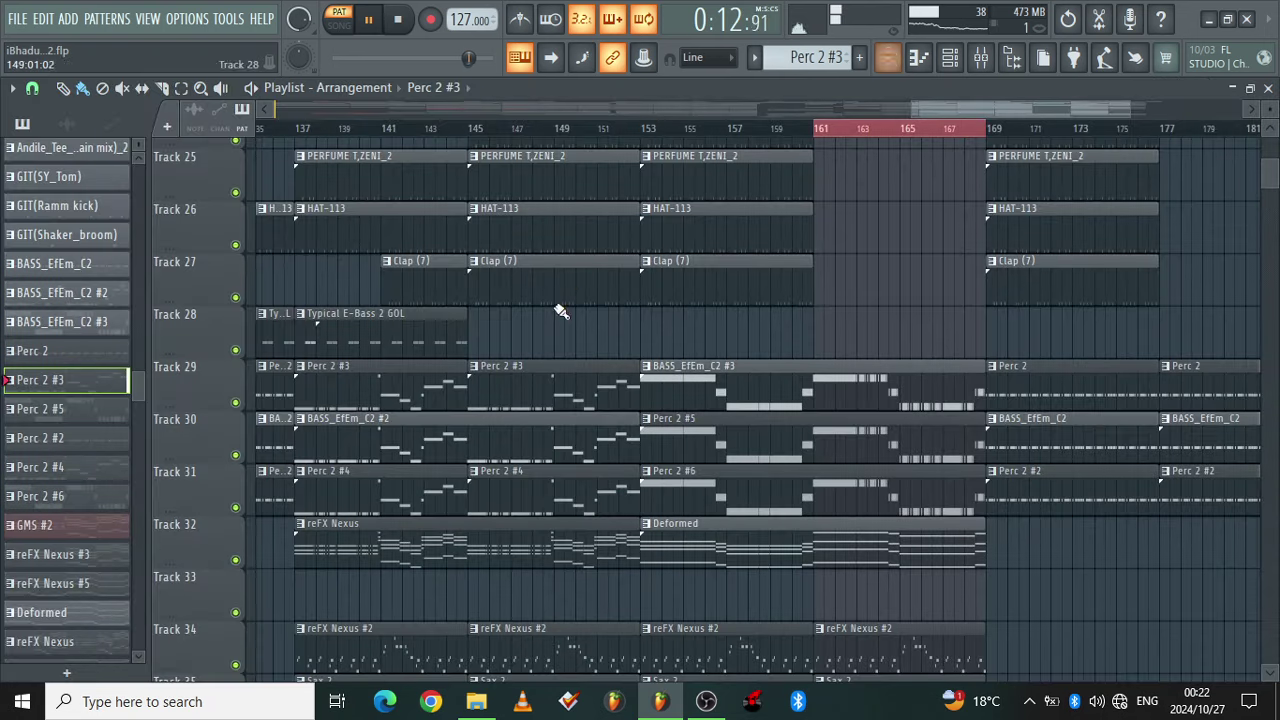
click(500, 561)
click(949, 62)
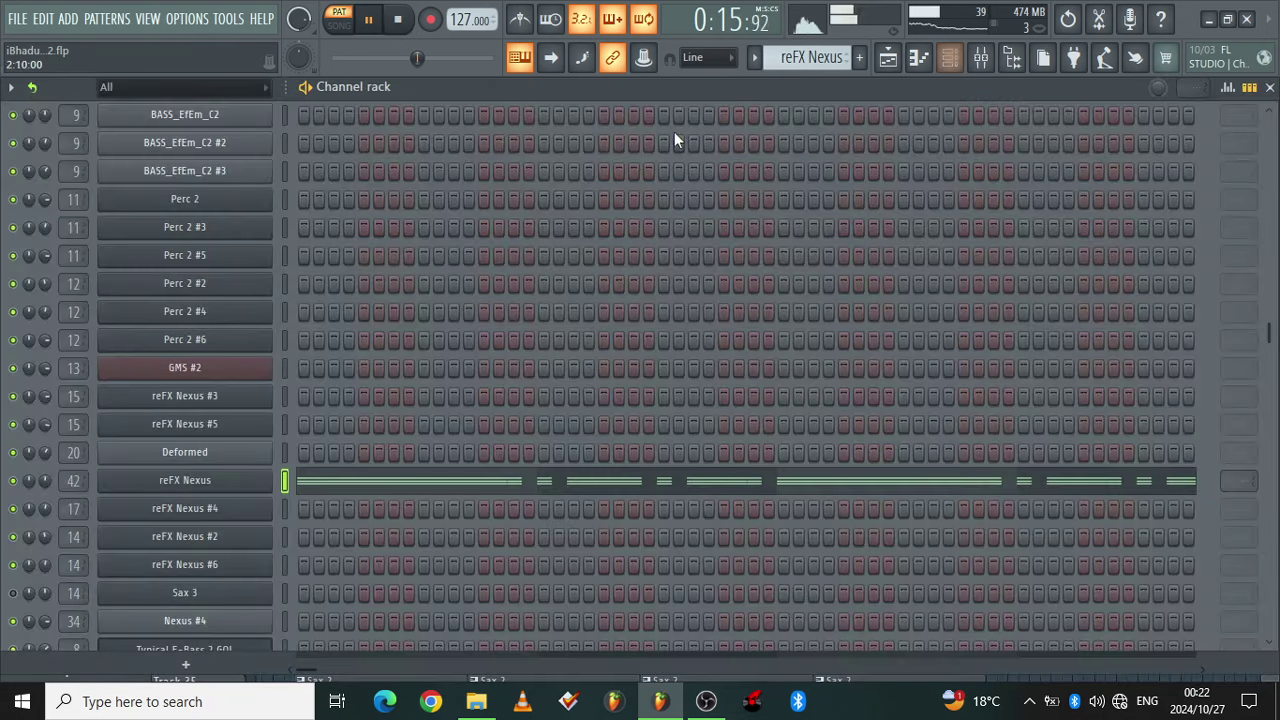
click(365, 492)
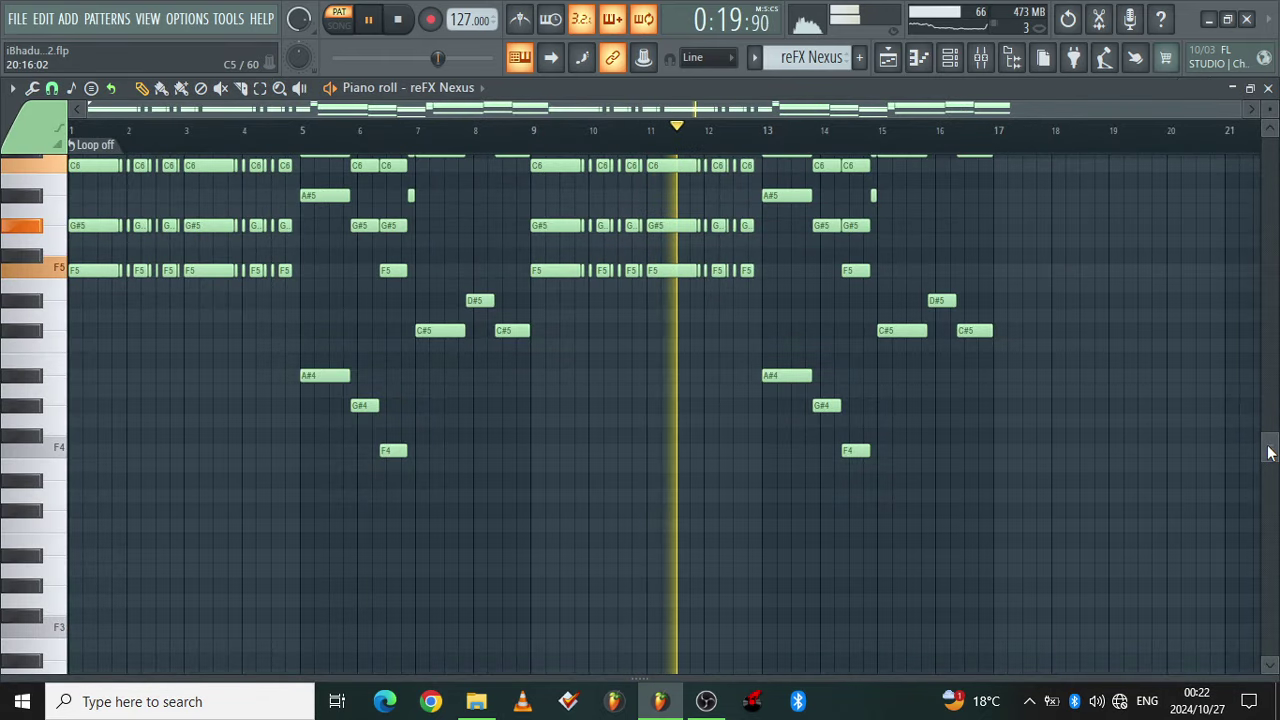
drag(1268, 475, 1268, 372)
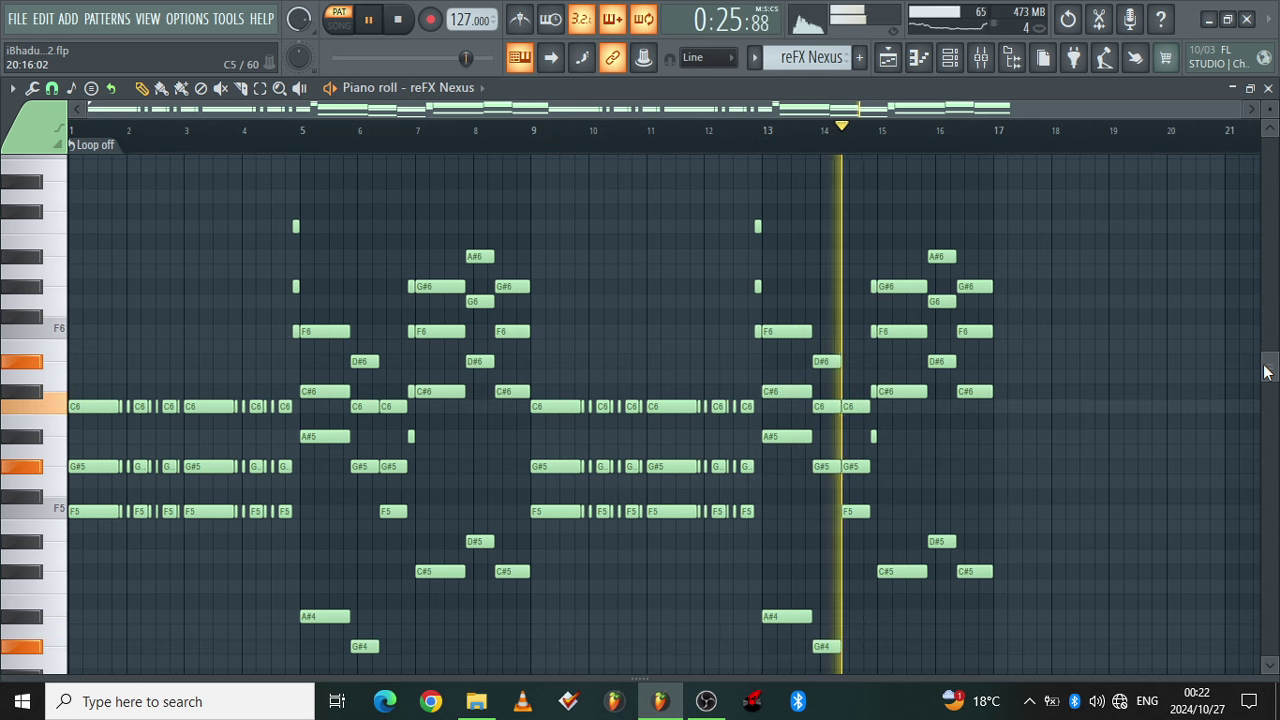
Stop playback and open the reFX Nexus channel's instrument to inspect its preset
click(946, 62)
key(space)
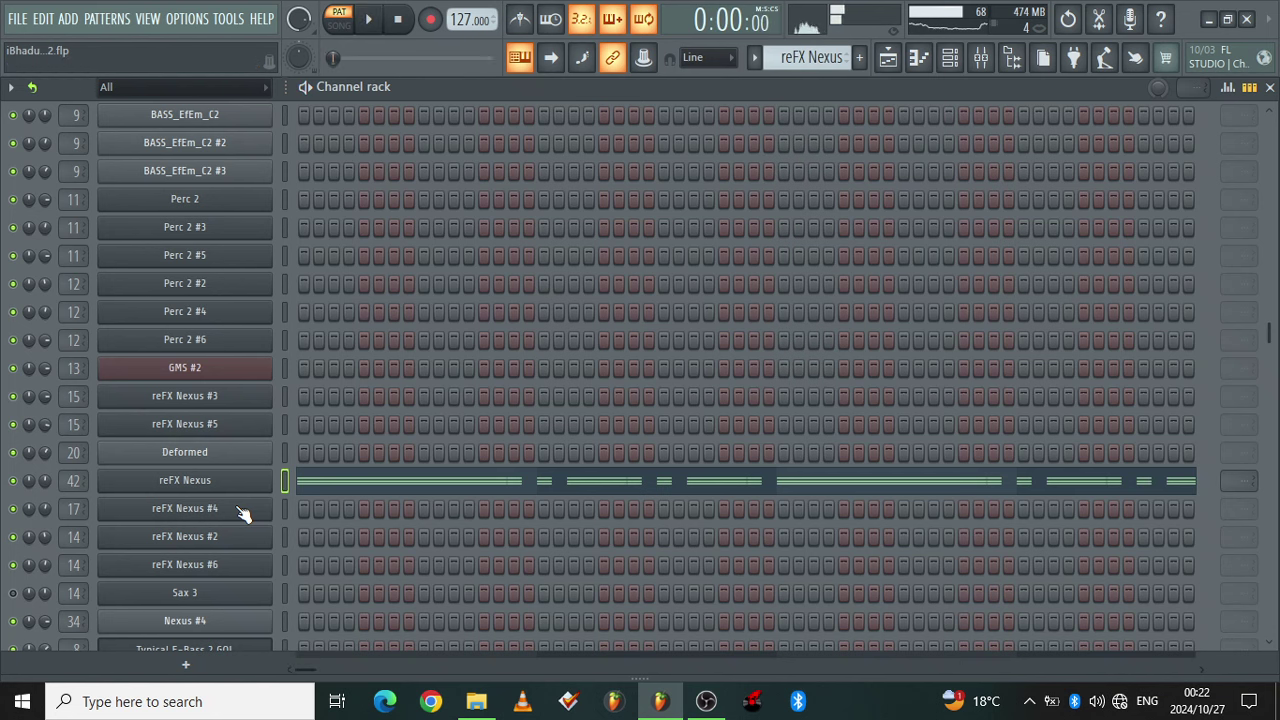
click(240, 481)
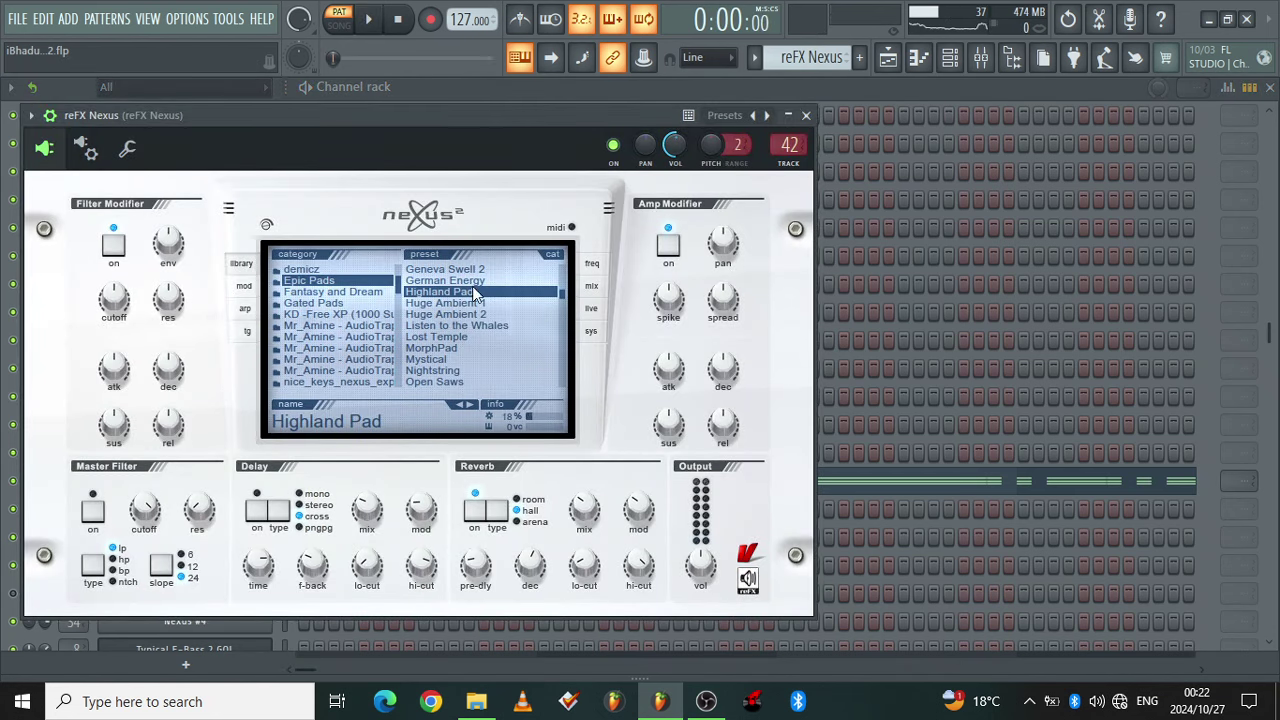
Choose the Typical E-Bass 2 GOL pattern on Track 28, play it, and open its channel's instrument settings
click(885, 60)
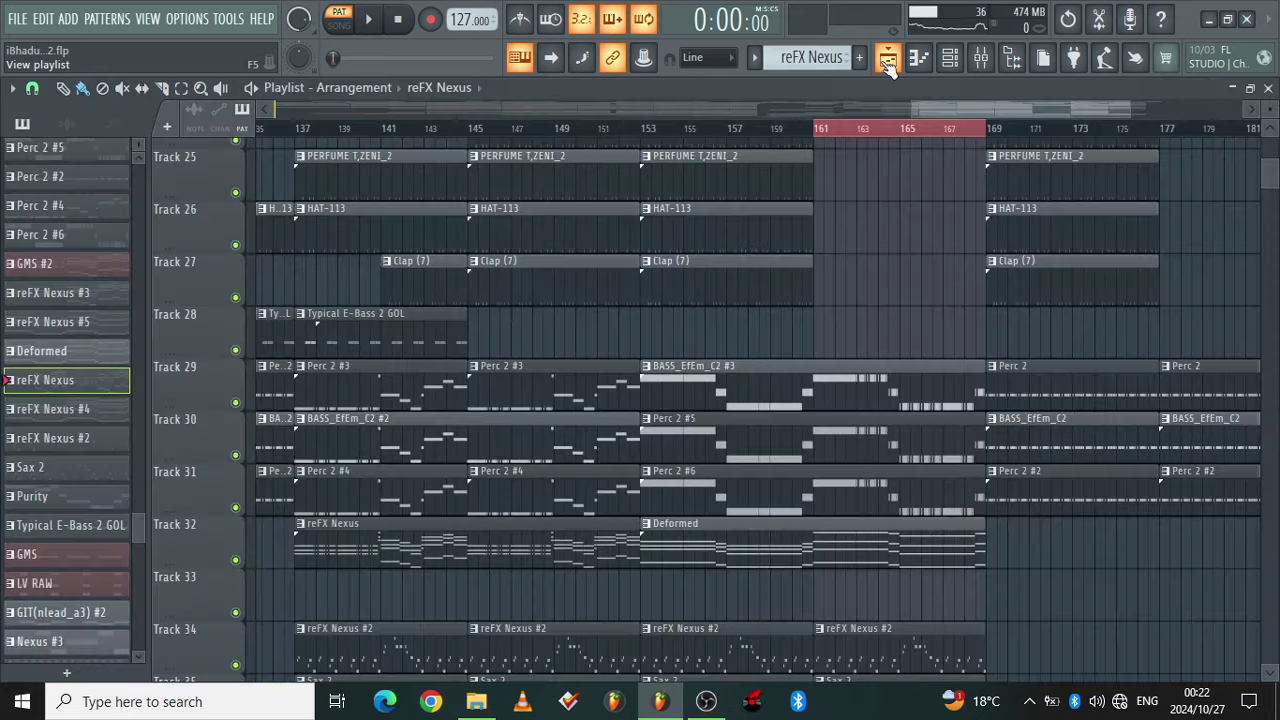
click(400, 342)
key(space)
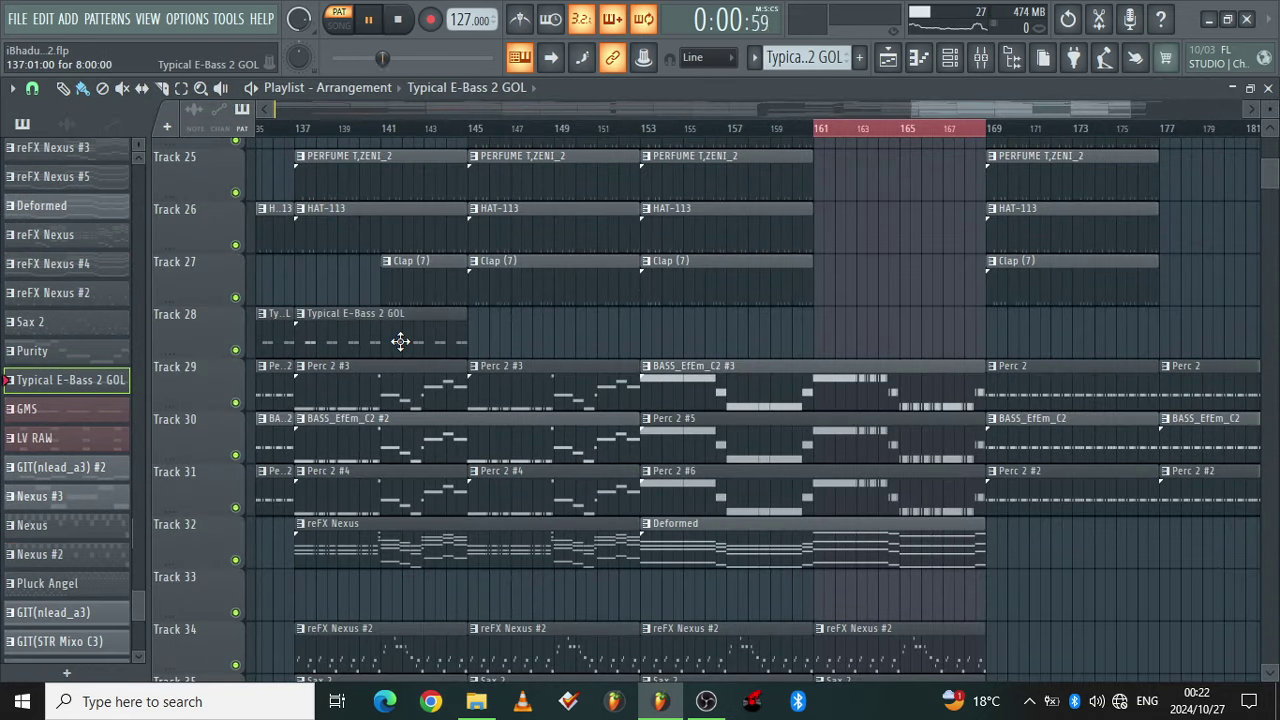
click(949, 58)
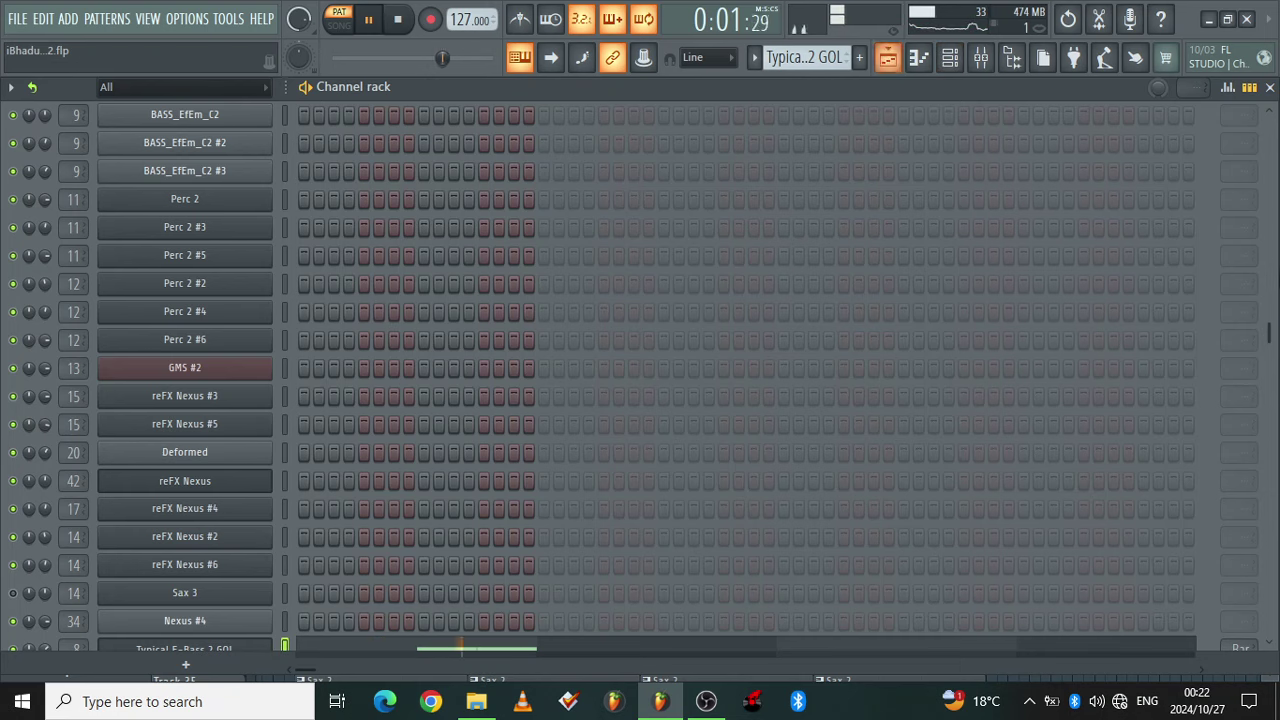
scroll(1268, 366, down, 10)
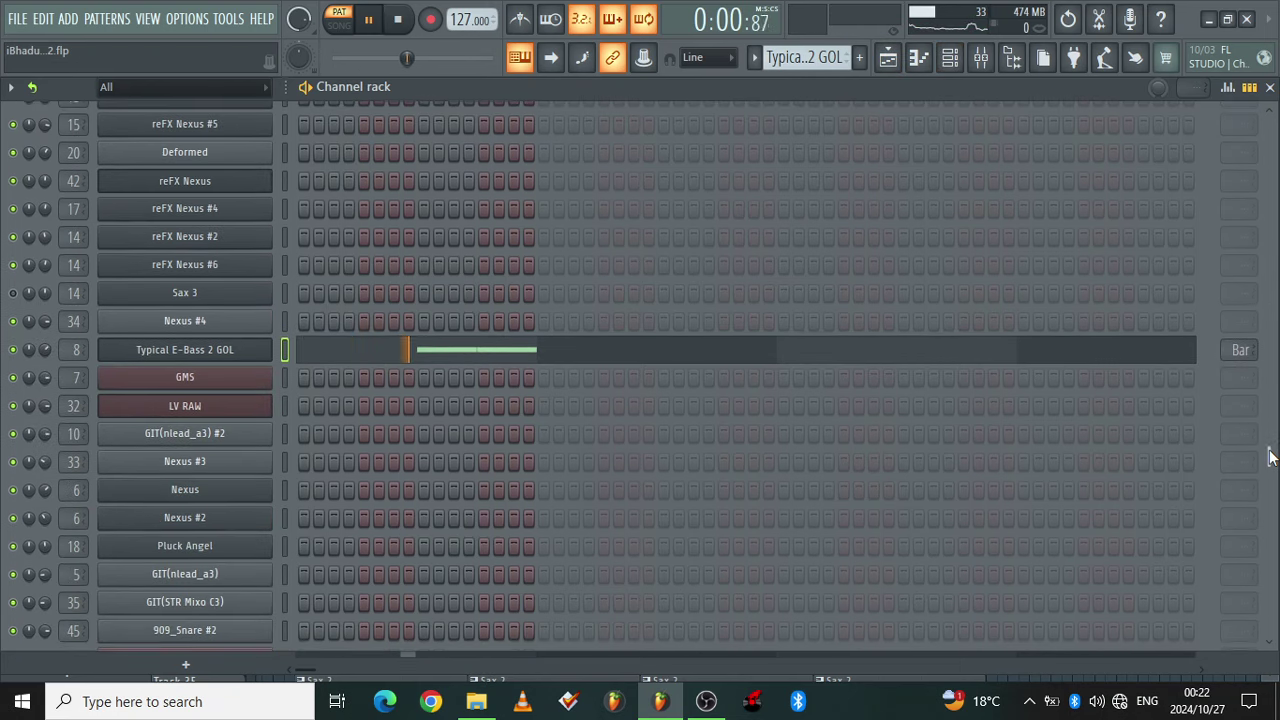
click(189, 352)
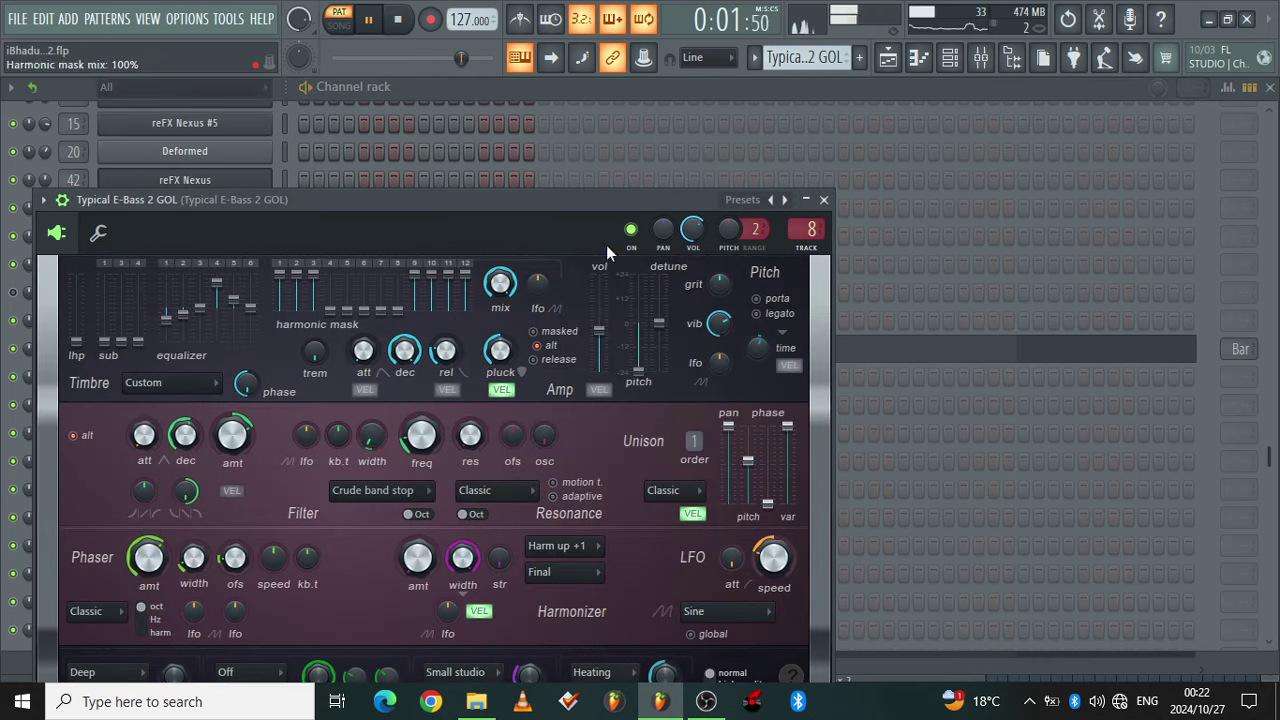
Return to the playlist's uppermost tracks and choose the LV RAW pattern at bar 145 on Track 11
click(897, 69)
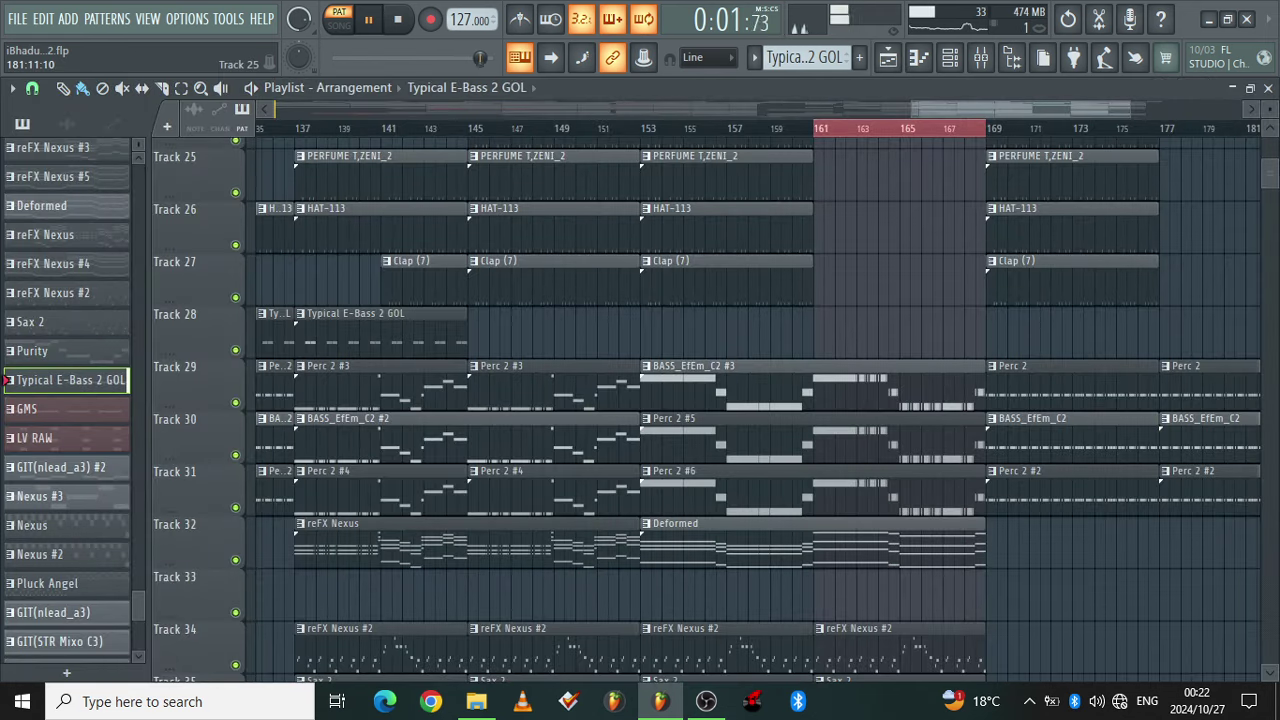
drag(1276, 165, 1276, 140)
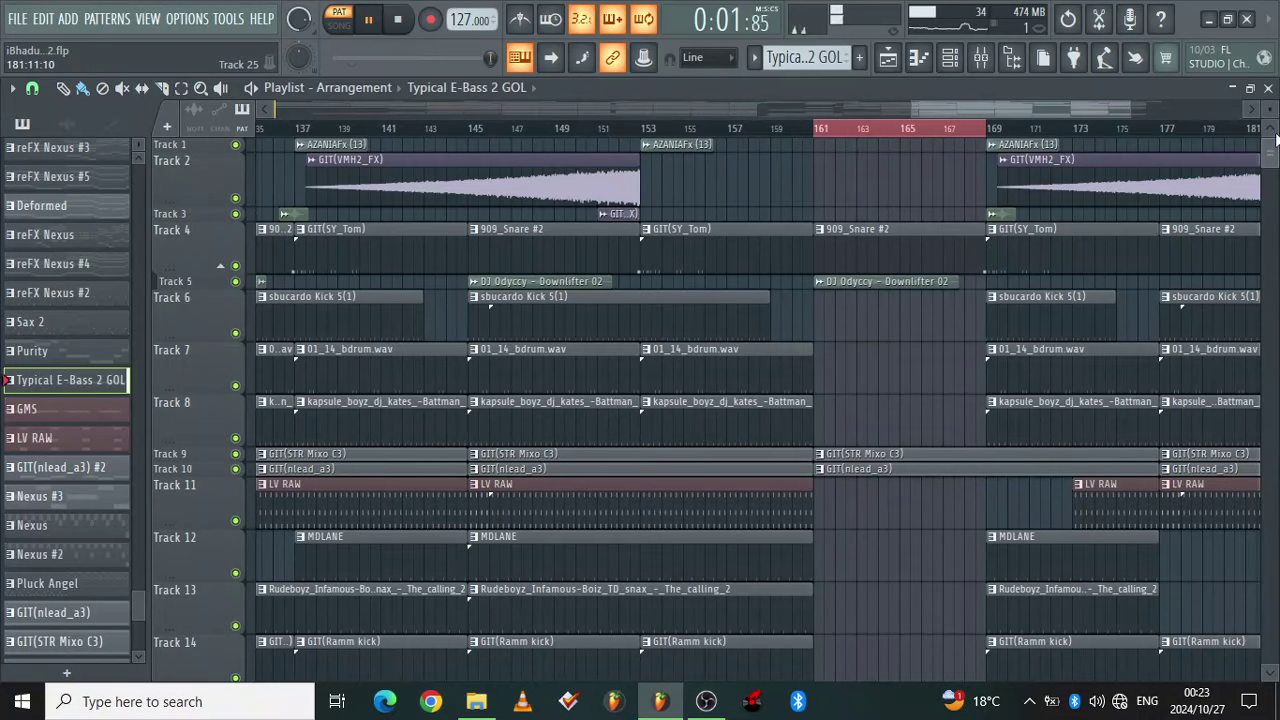
click(602, 508)
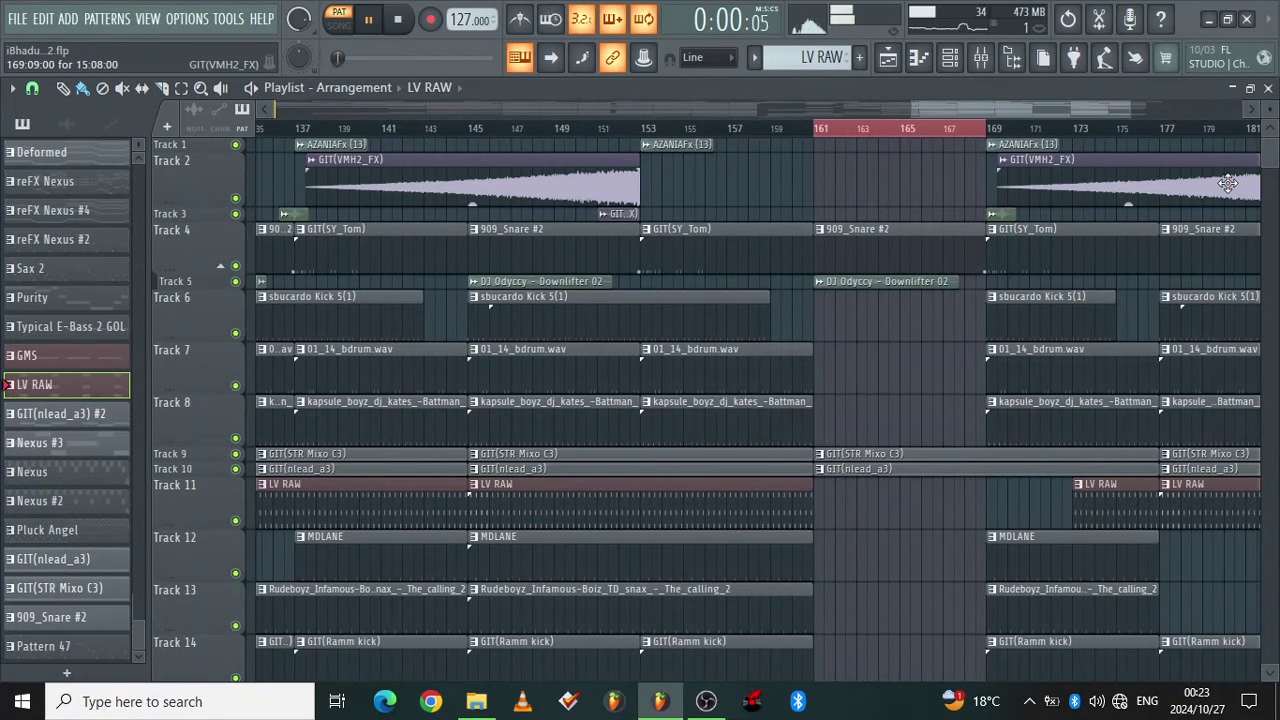
Choose the Nexus pattern on Track 18 and open its channel's instrument to inspect the preset
drag(1276, 150, 1276, 162)
click(540, 478)
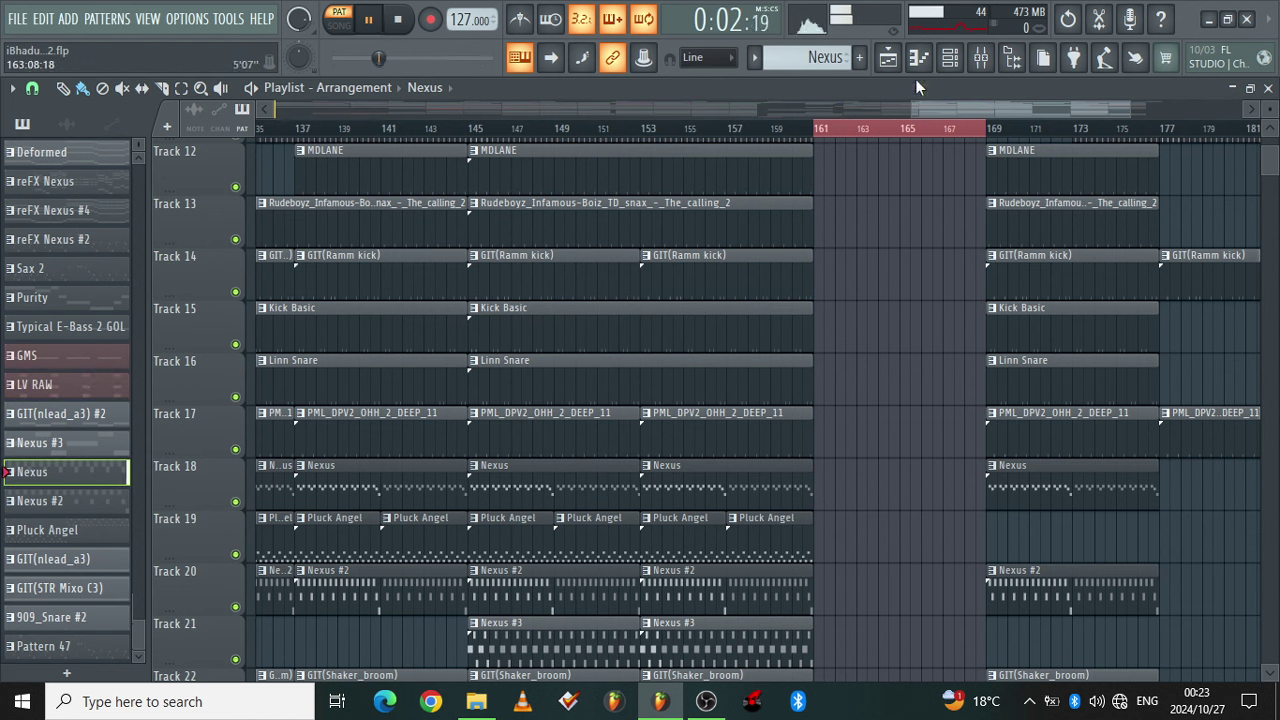
click(950, 57)
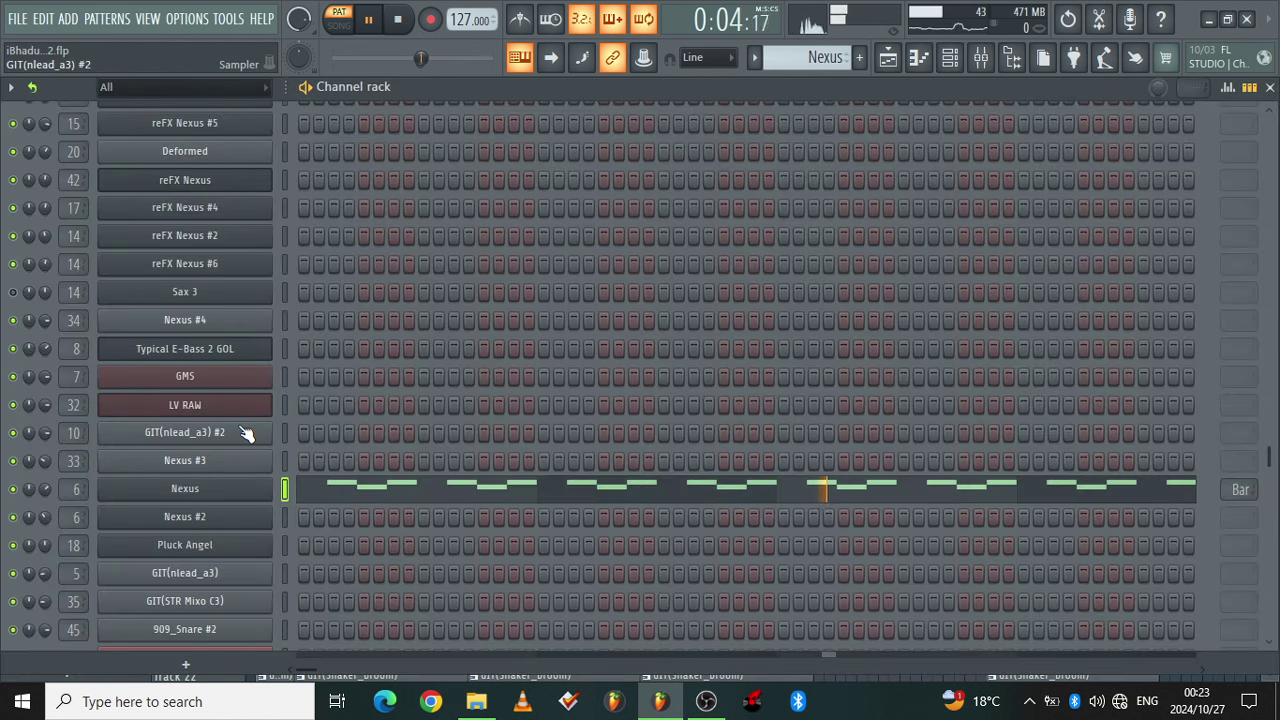
click(185, 489)
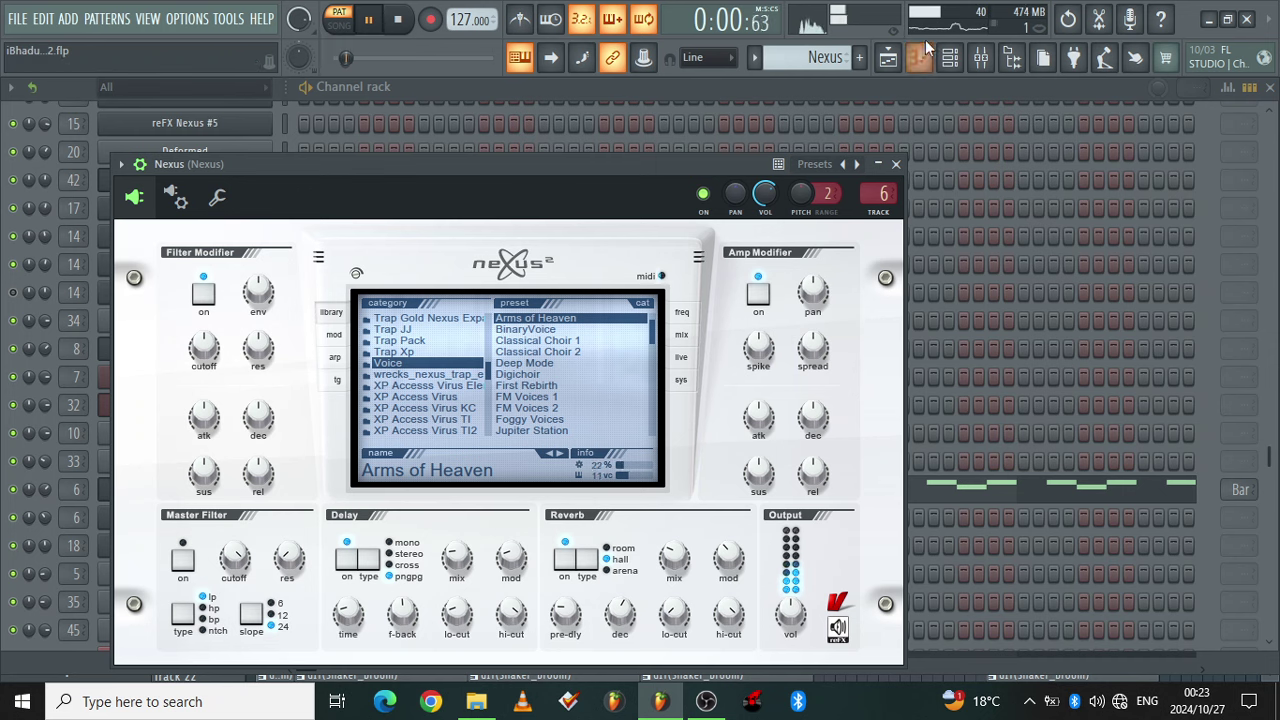
Display the Nexus pattern's notes across their four-bar loop in the piano roll and return to the playlist
click(965, 487)
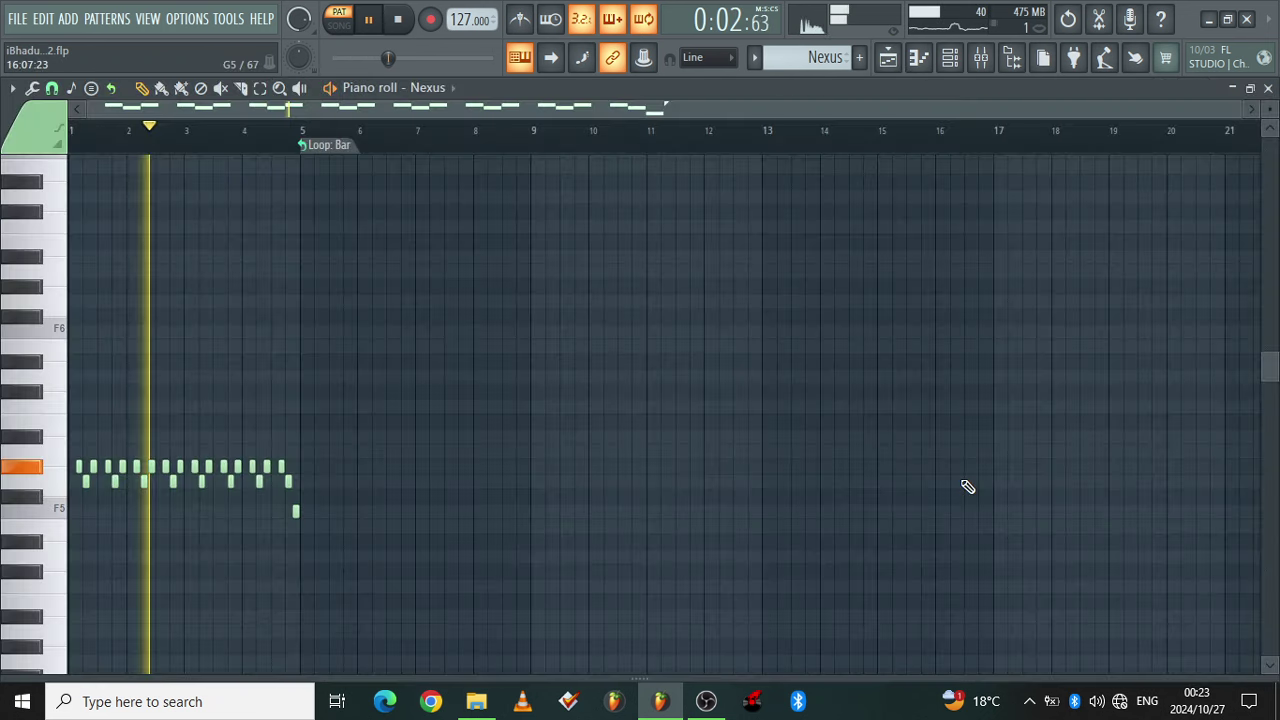
drag(1236, 107, 763, 110)
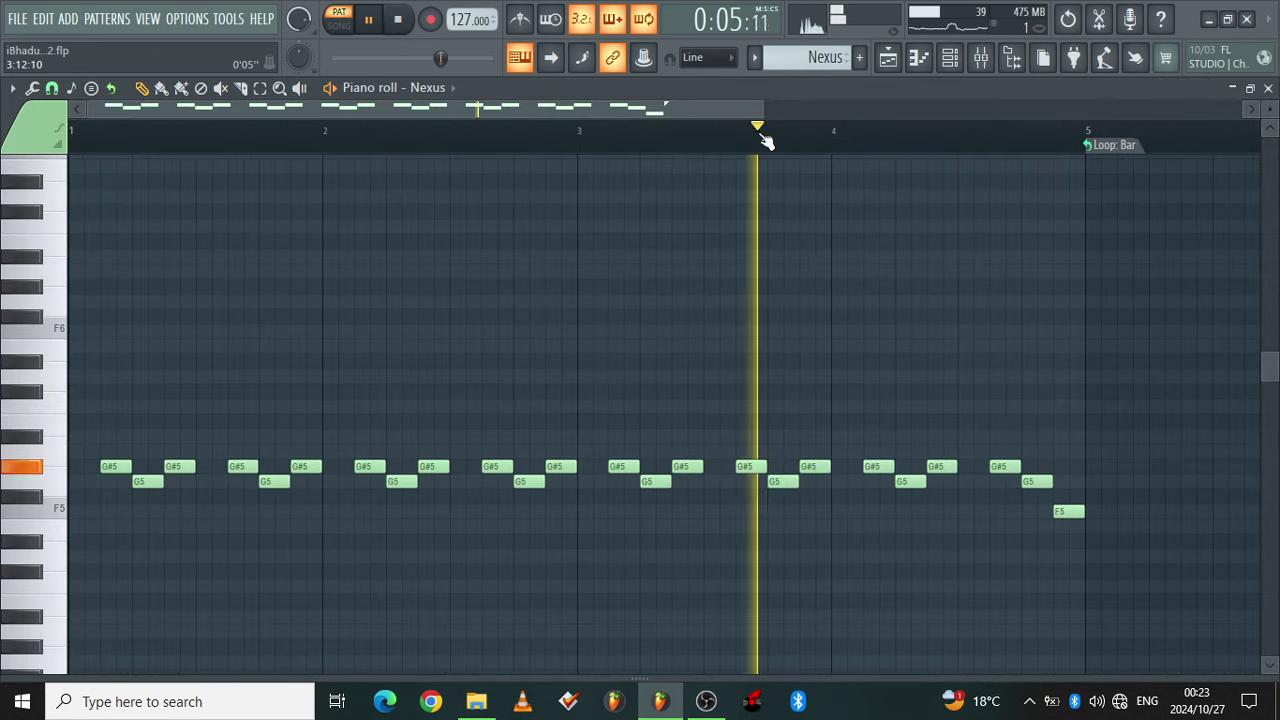
click(888, 58)
click(888, 58)
click(887, 70)
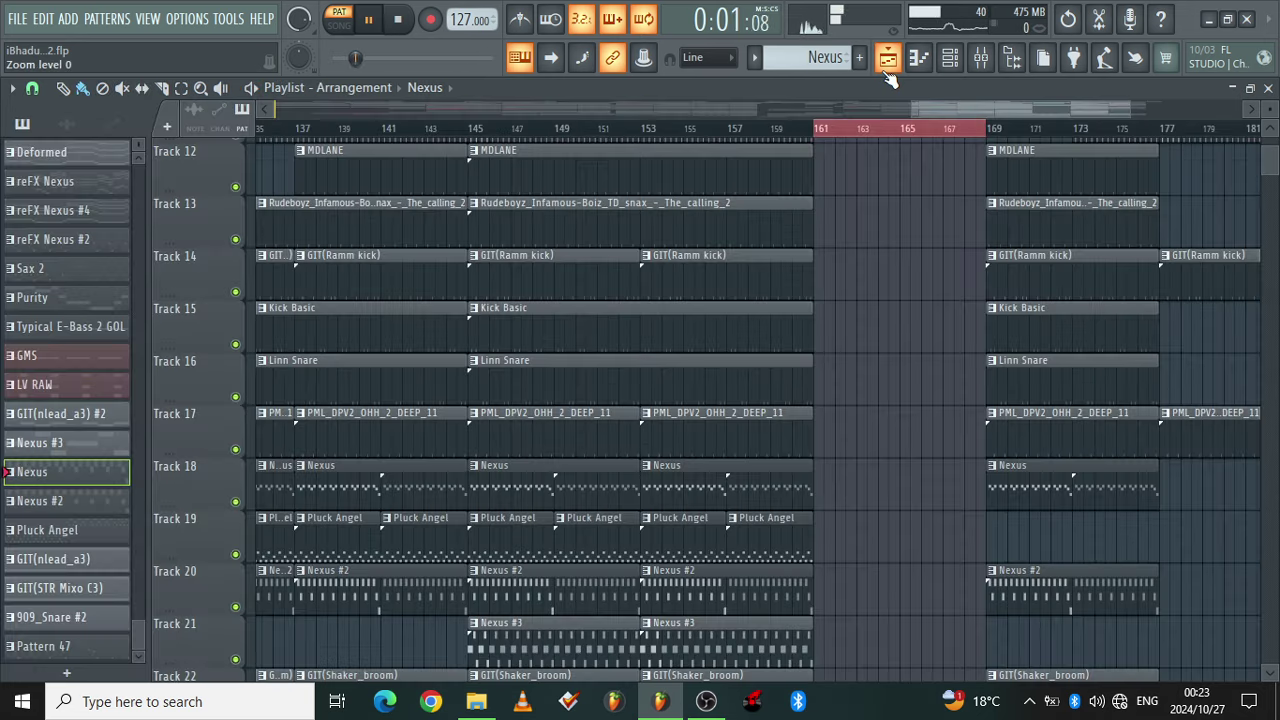
Set the playlist time selection to bars 153 to 161
scroll(800, 140, down, 5)
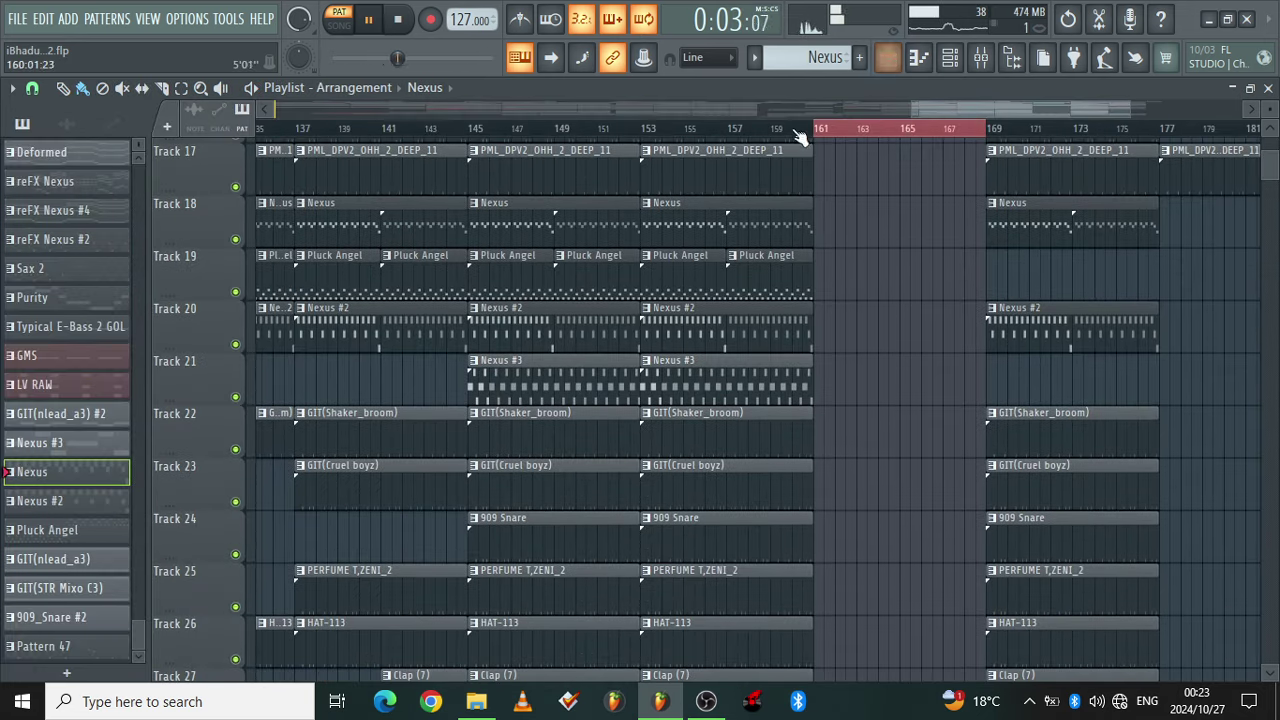
shift+click(641, 135)
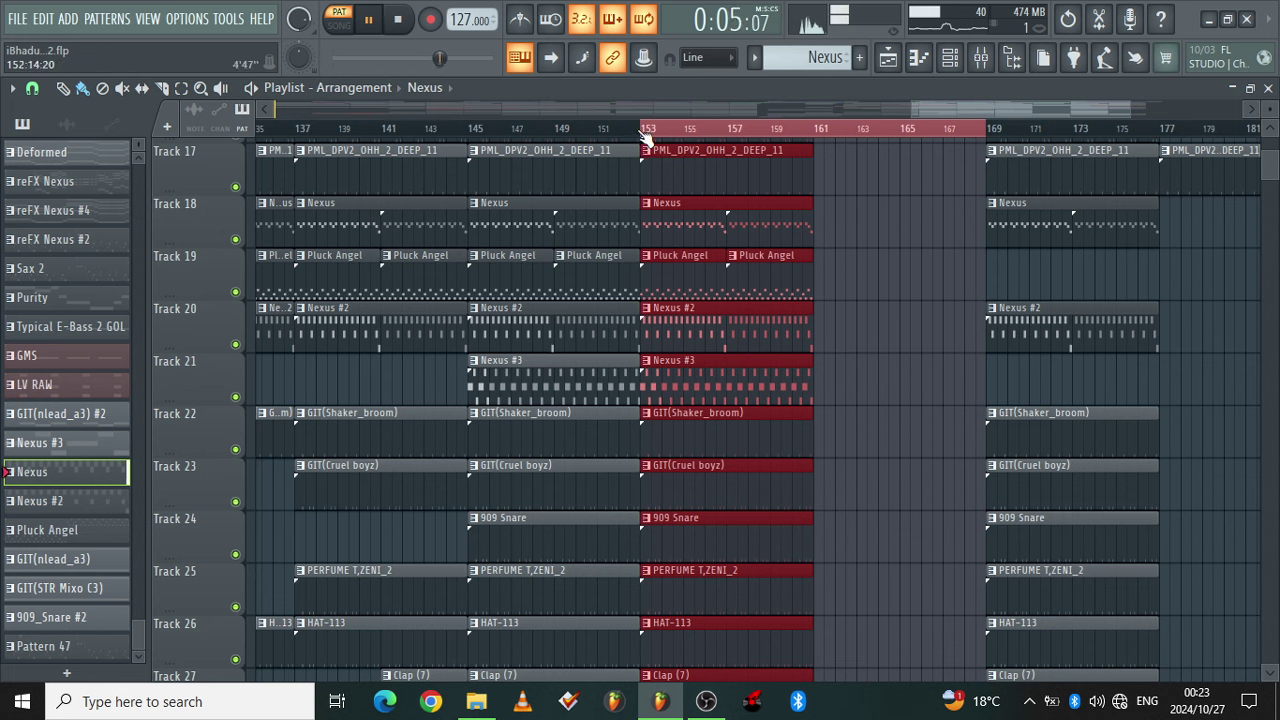
drag(645, 135, 810, 150)
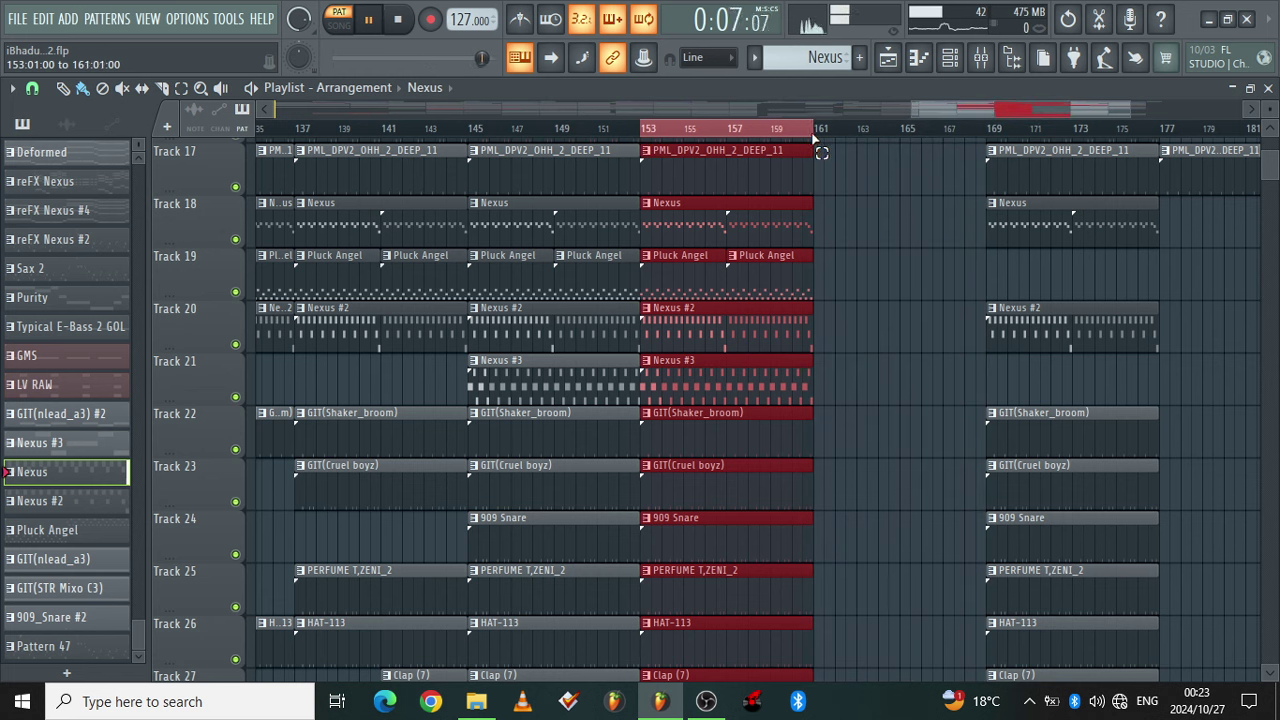
Solo Nexus #3 on Track 21, unmute Nexus #2 on Track 20, and play the selected bars in song mode
click(237, 344)
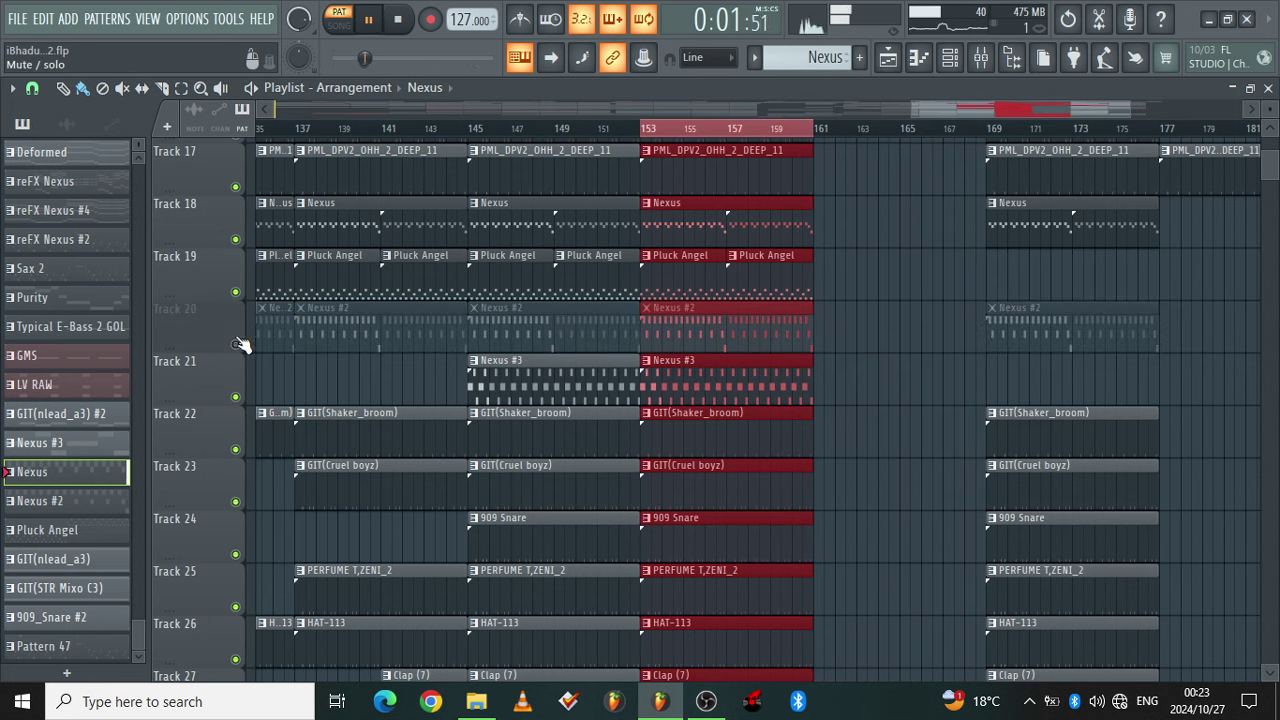
click(237, 397)
right_click(237, 397)
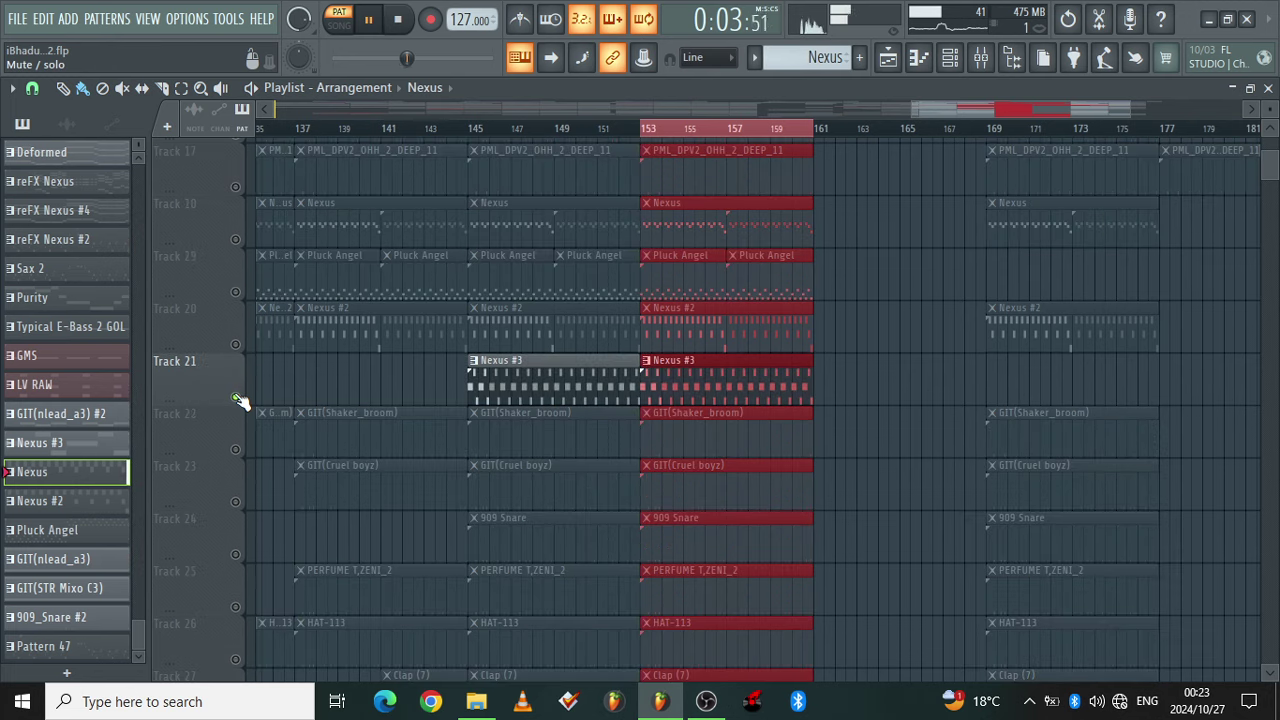
click(237, 345)
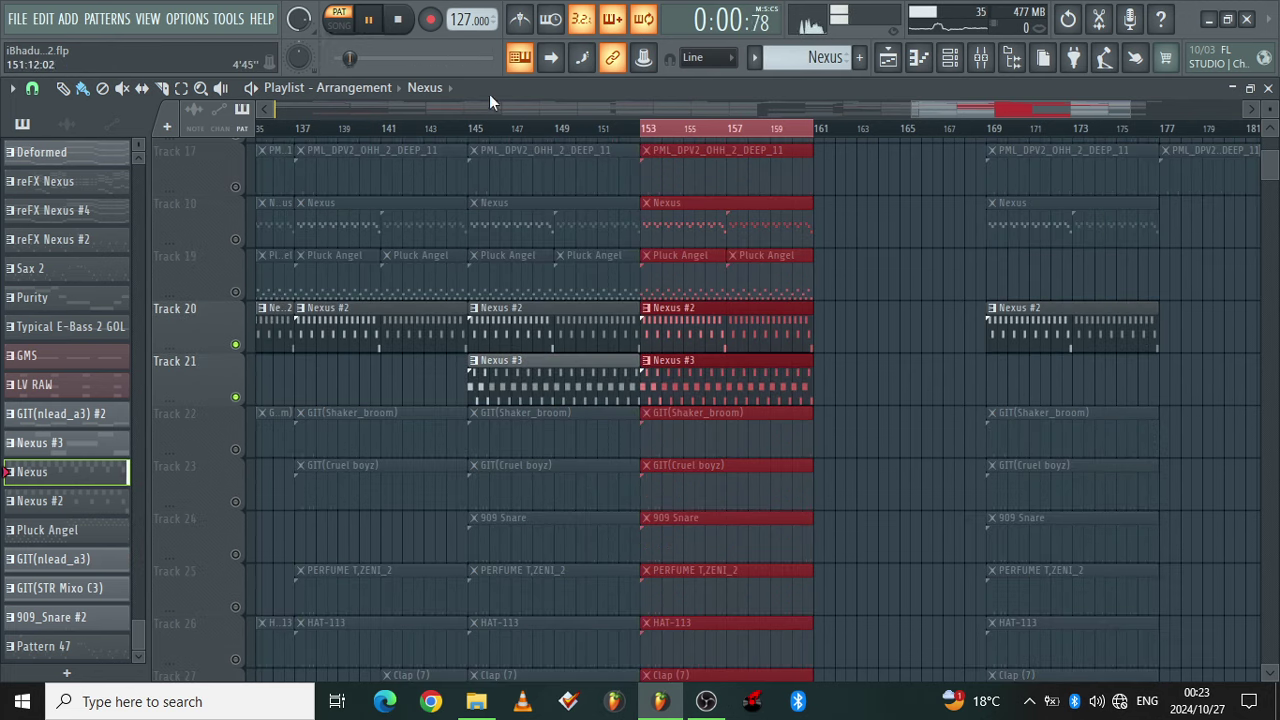
click(345, 26)
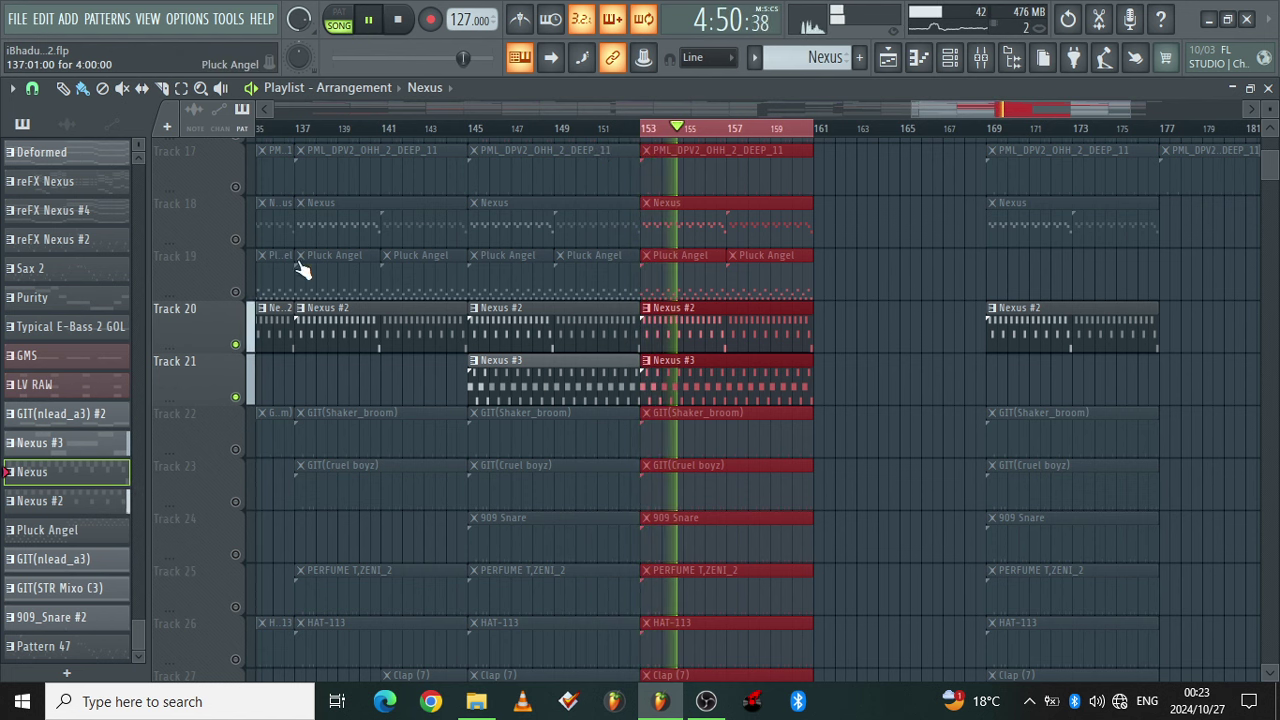
Mute Track 20, compare Track 21 with and without Track 18 during song playback, and return to pattern mode
click(236, 240)
click(236, 345)
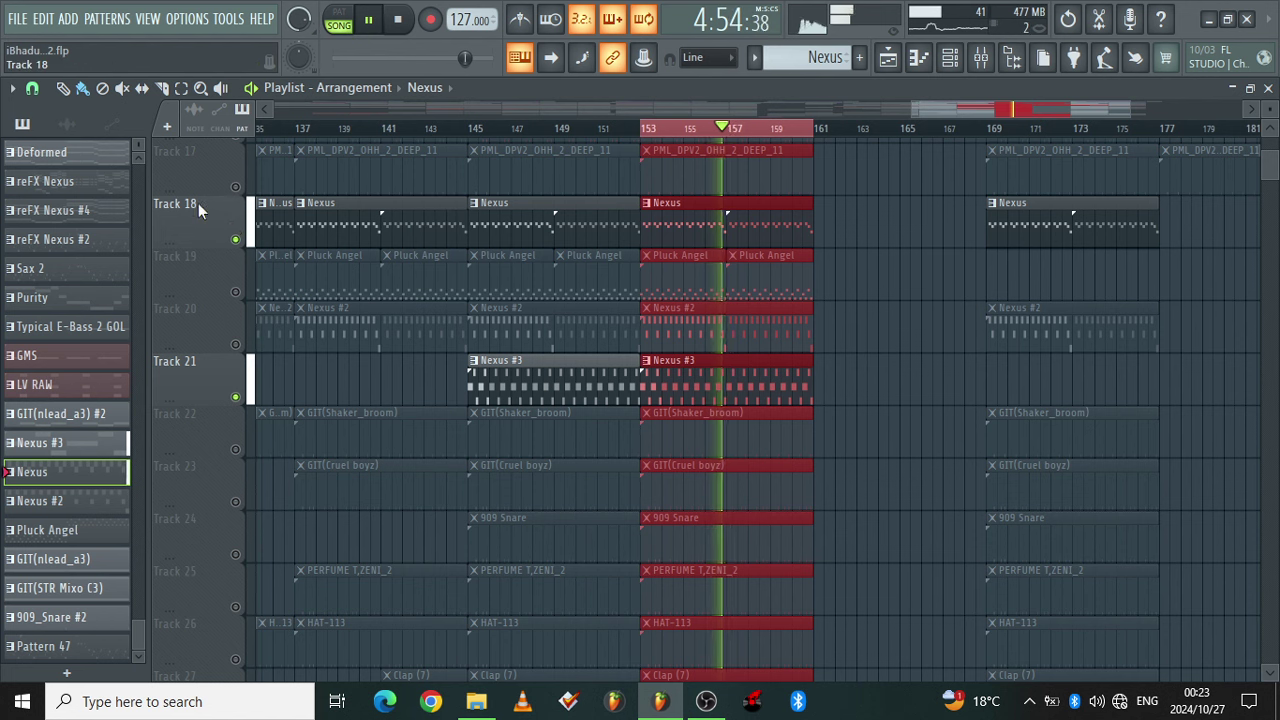
click(236, 240)
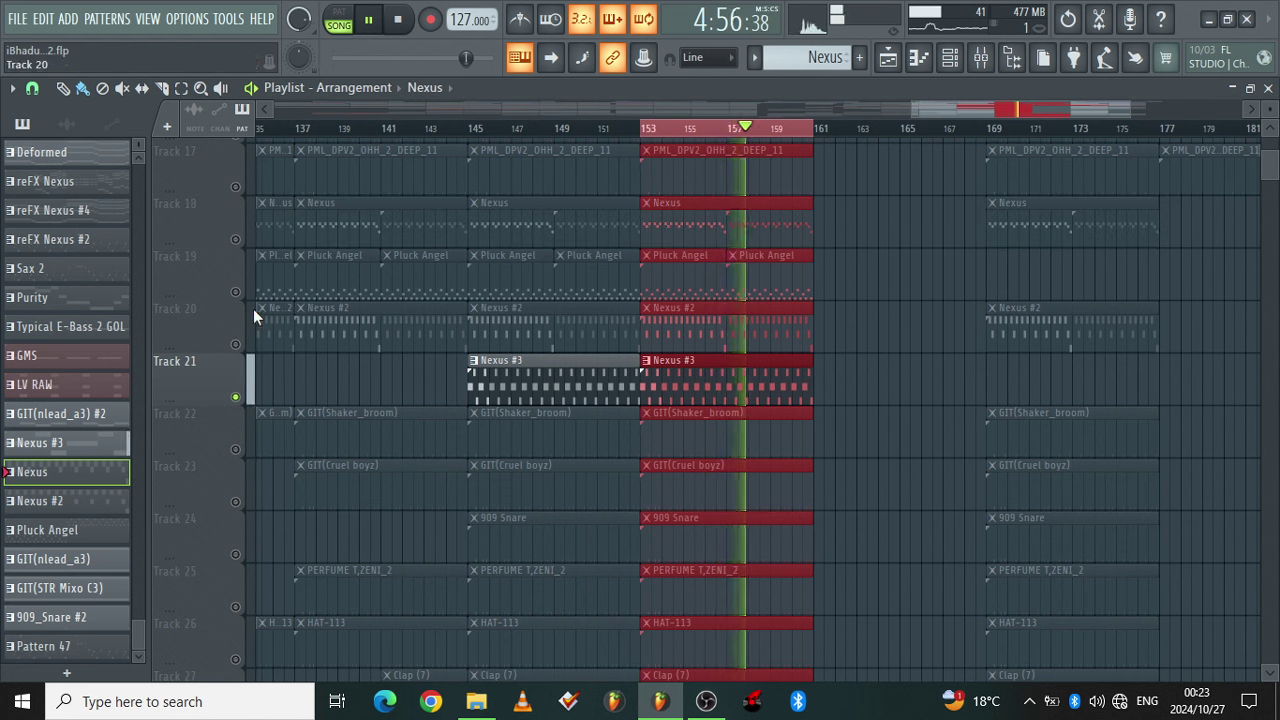
click(236, 240)
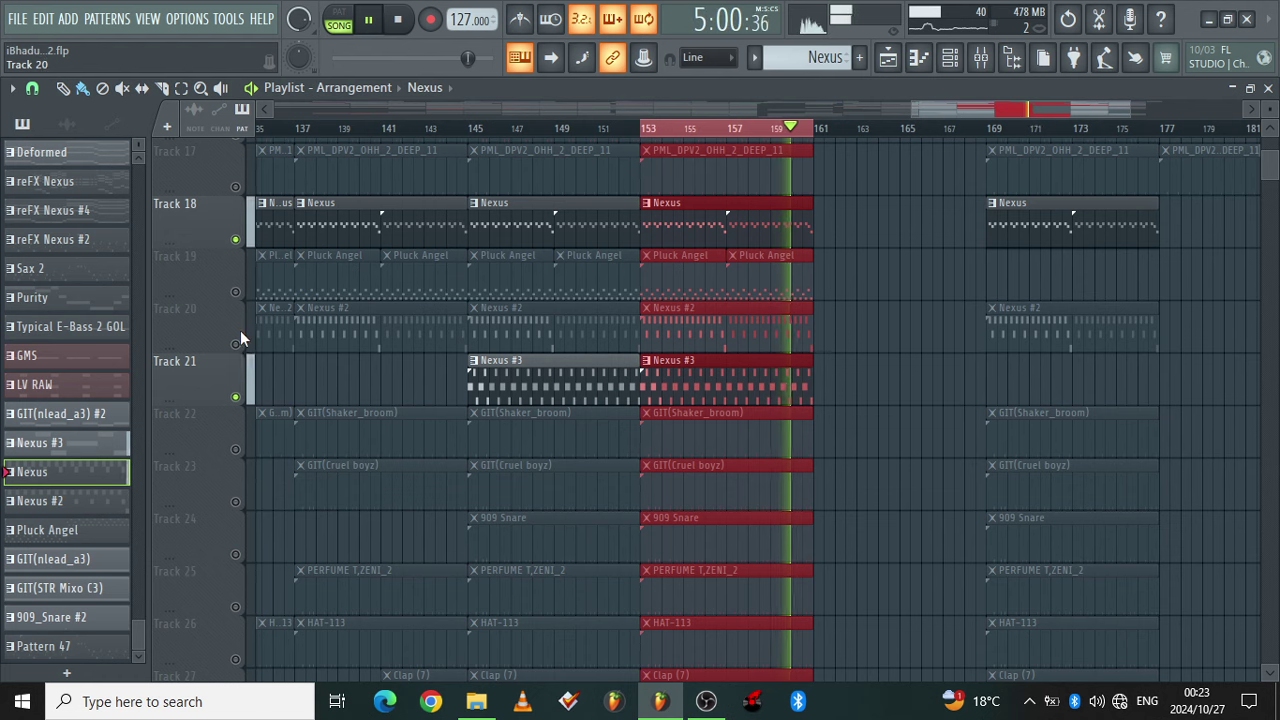
key(l)
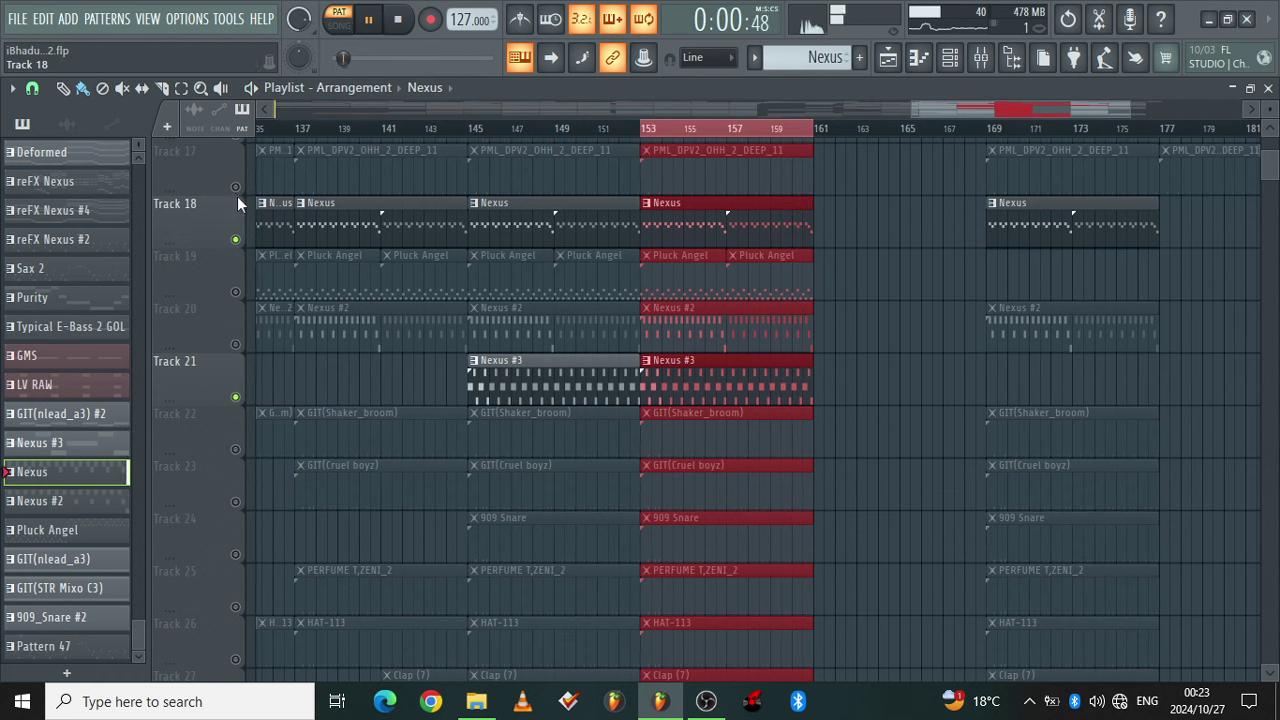
Choose the Pluck Angel pattern on Track 19, toggle the track's solo, and show all its notes in the piano roll
click(360, 274)
right_click(237, 294)
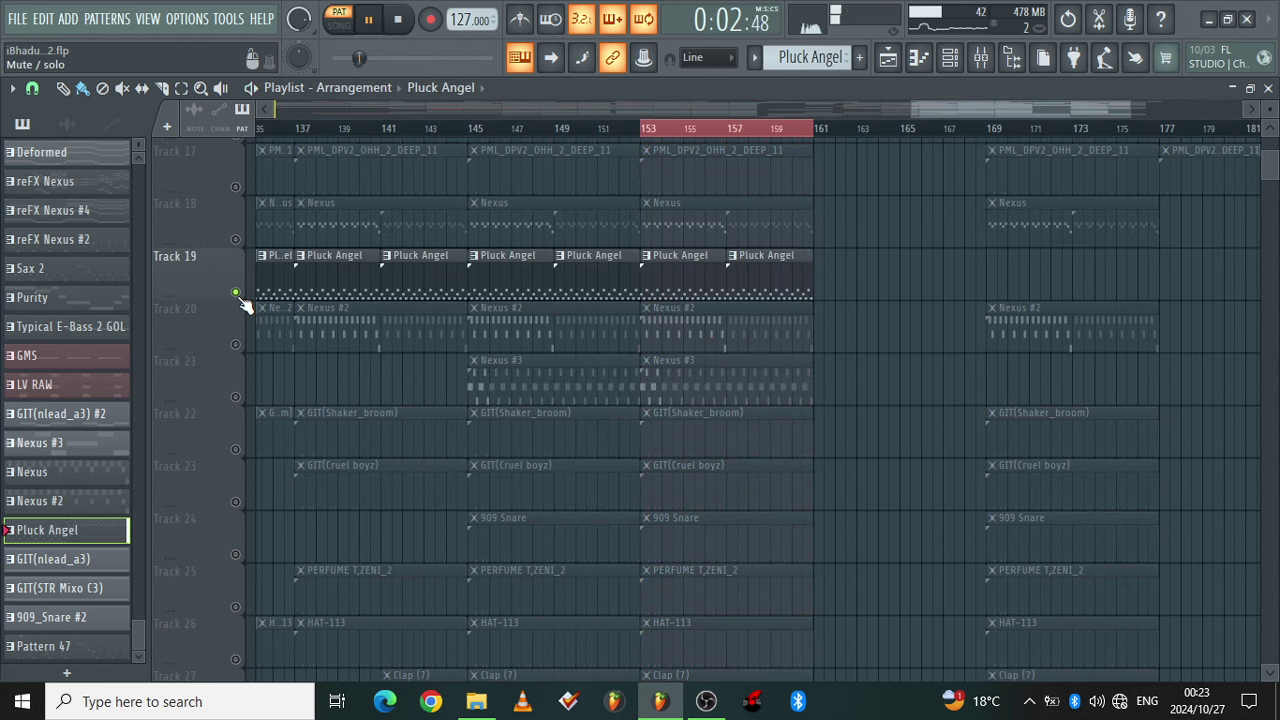
right_click(237, 294)
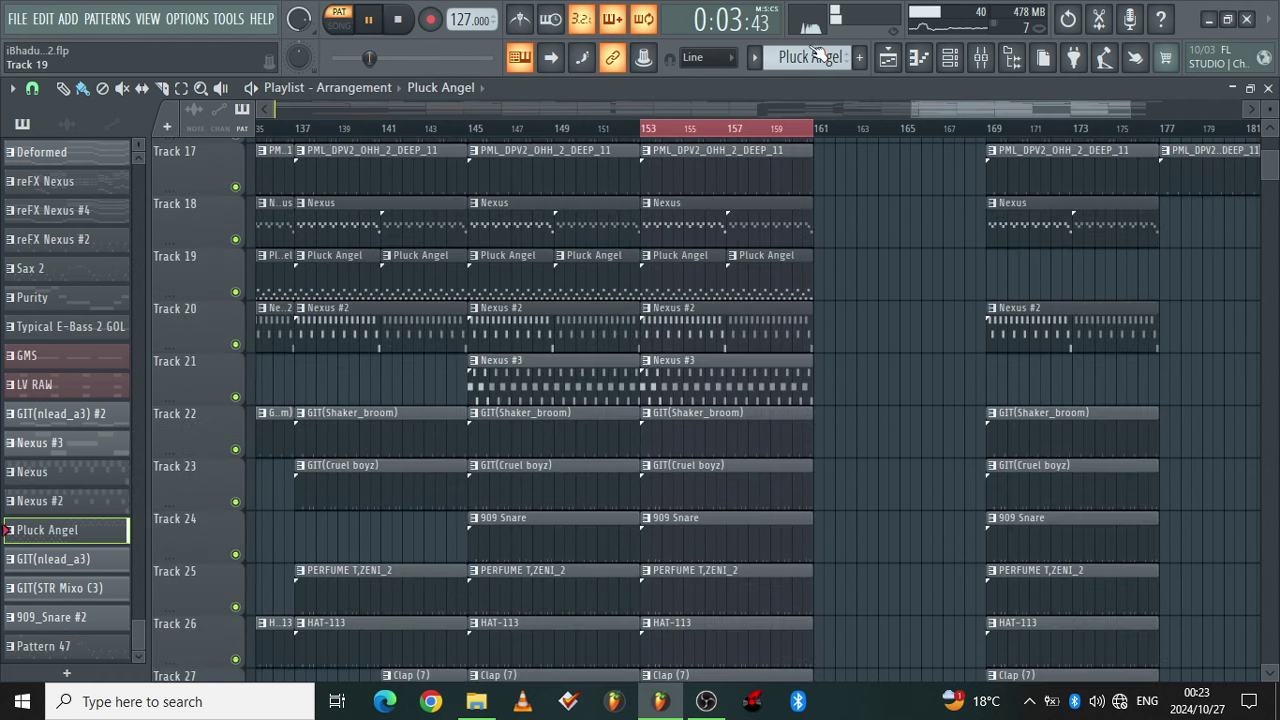
click(918, 57)
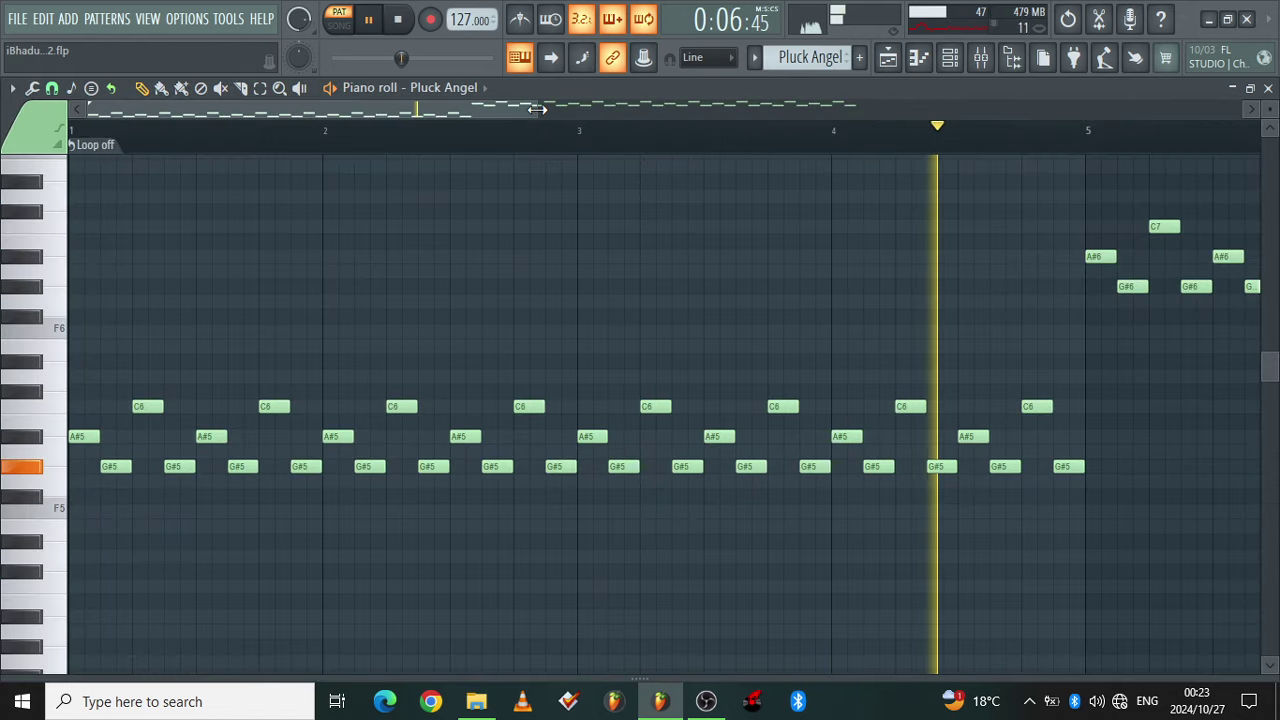
drag(540, 110, 858, 105)
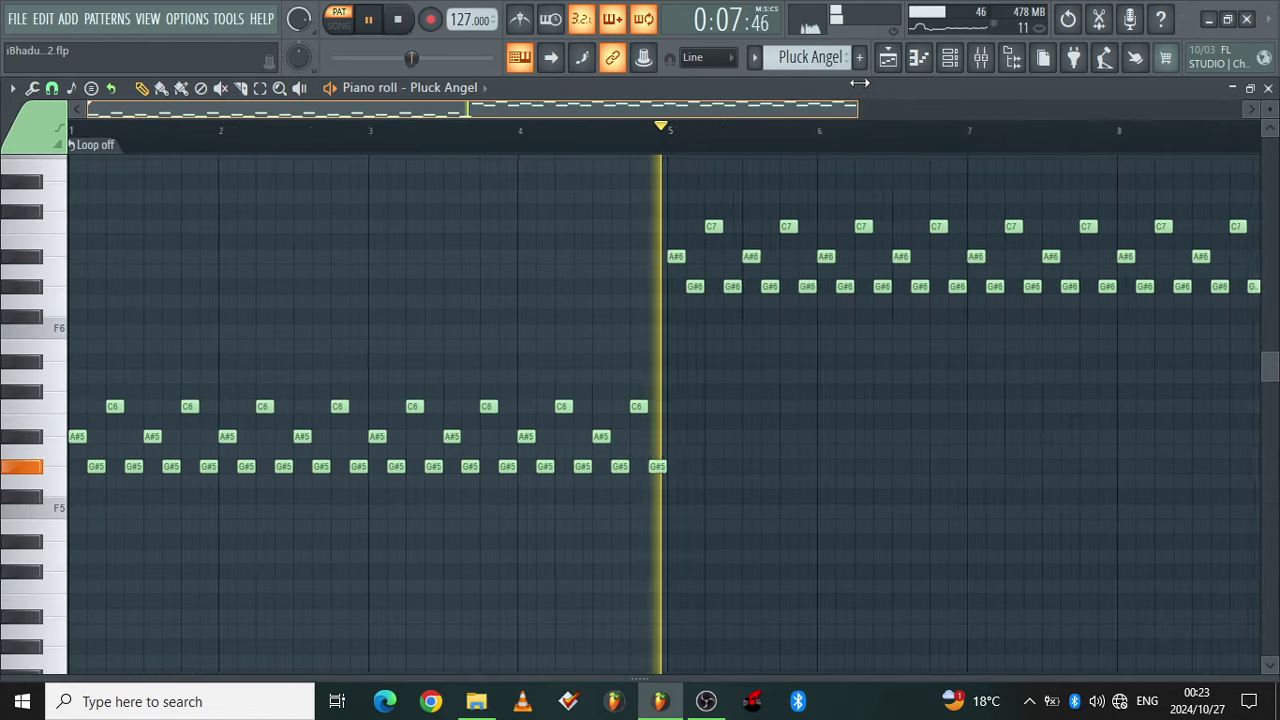
Open the Pluck Angel channel's instrument to inspect its settings, and return to the playlist
click(950, 57)
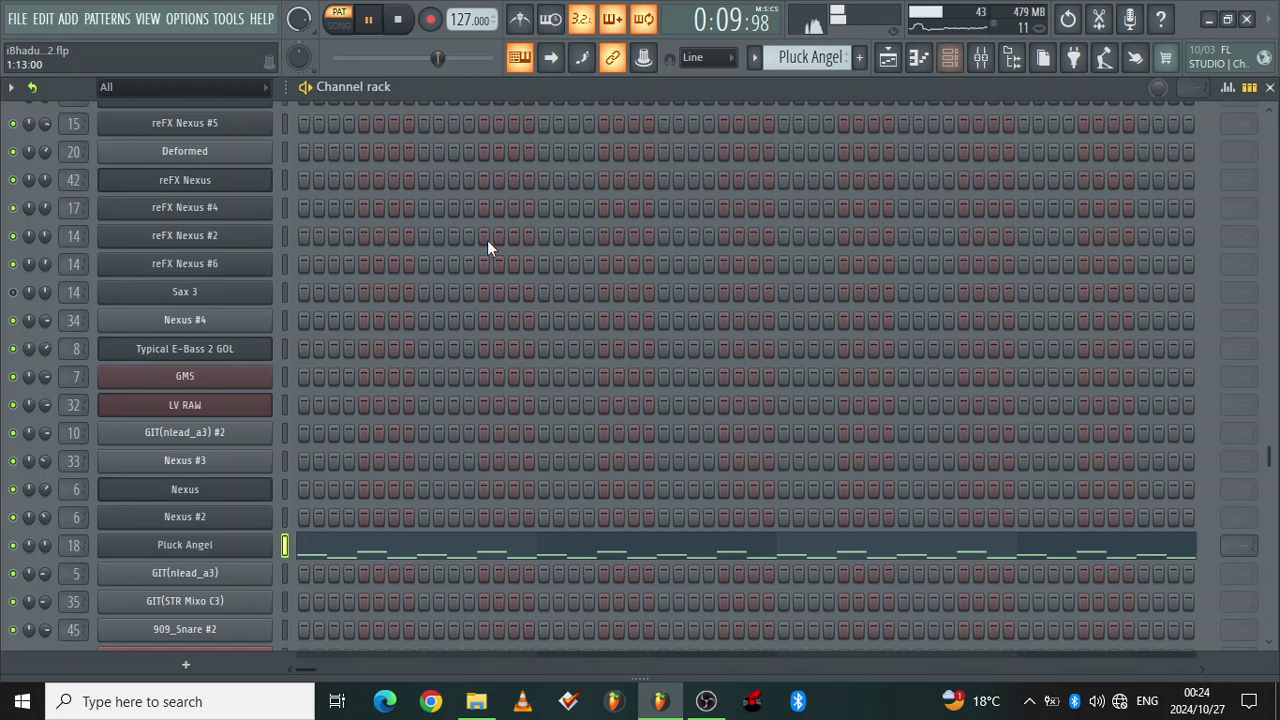
click(187, 543)
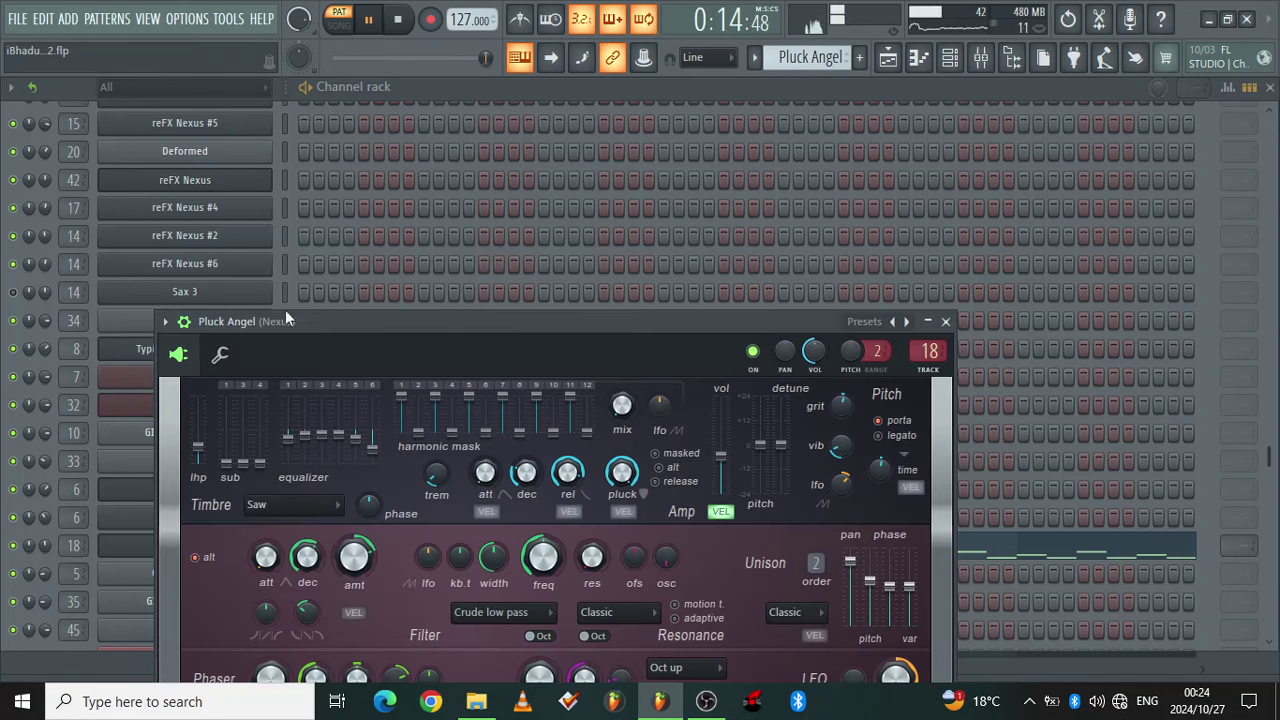
click(888, 57)
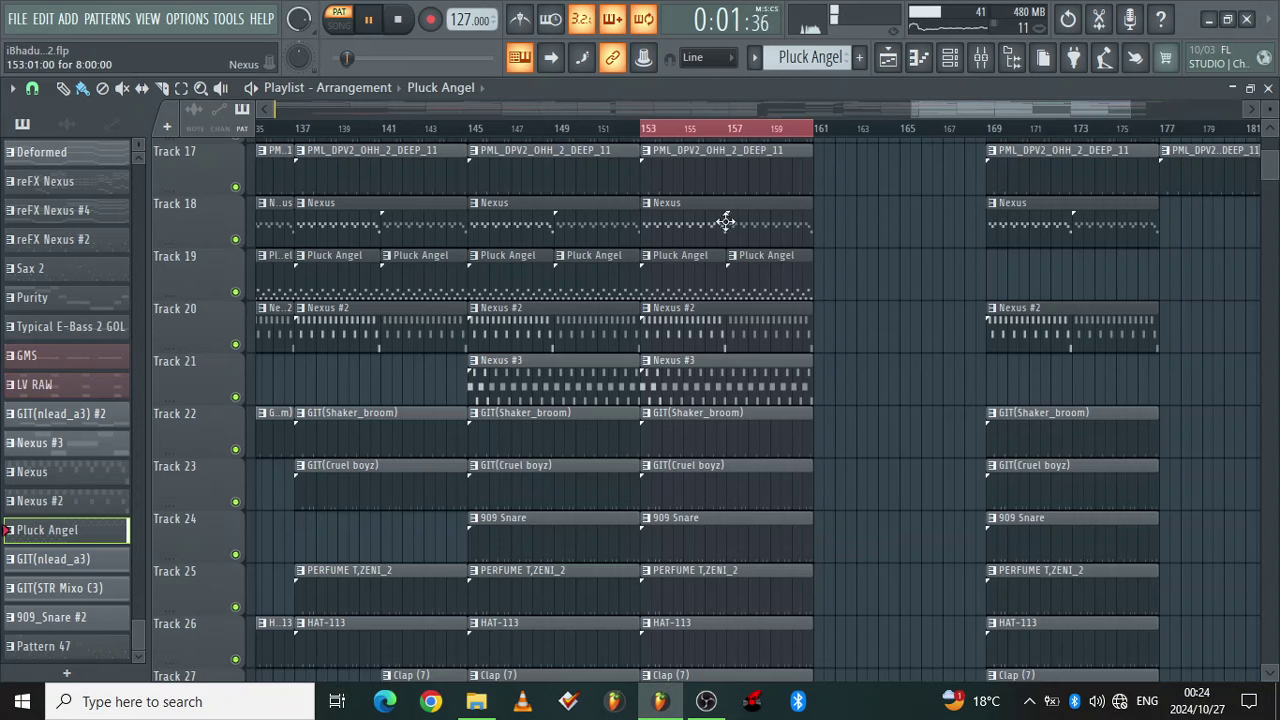
Choose the Nexus pattern at bar 169 on Track 18, solo that track, and unmute Track 21
click(1022, 344)
click(1055, 219)
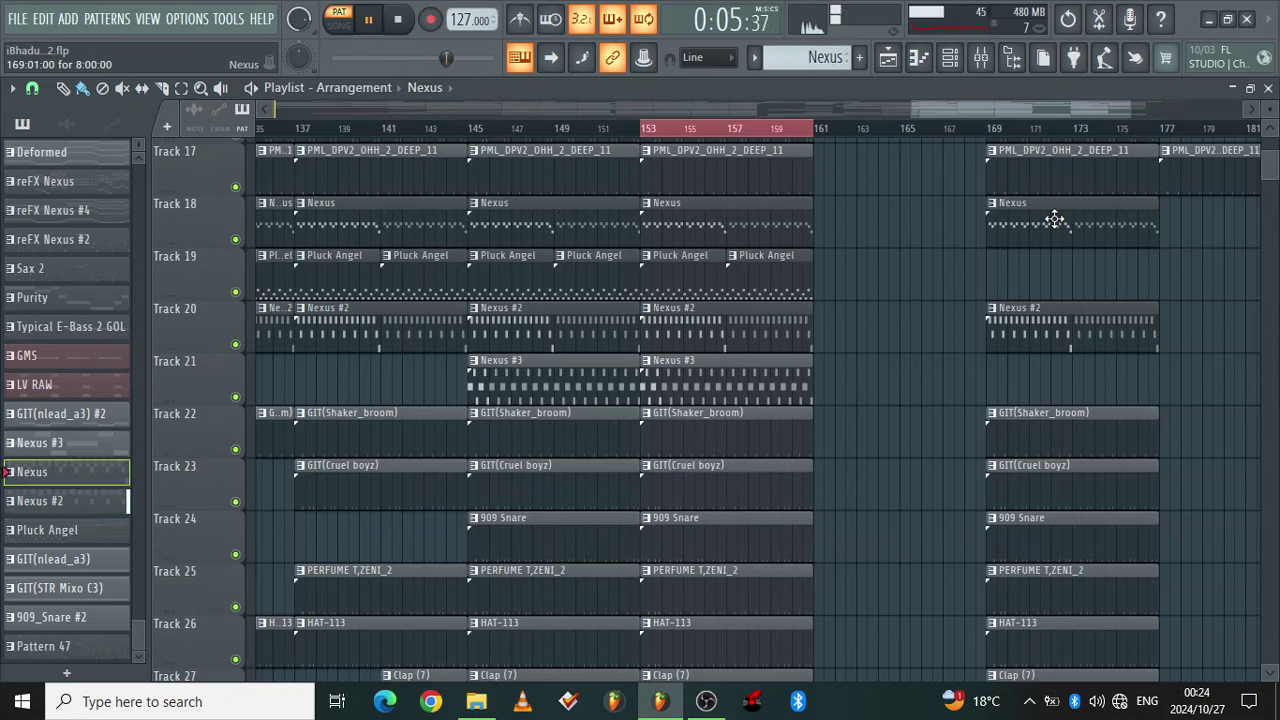
right_click(240, 240)
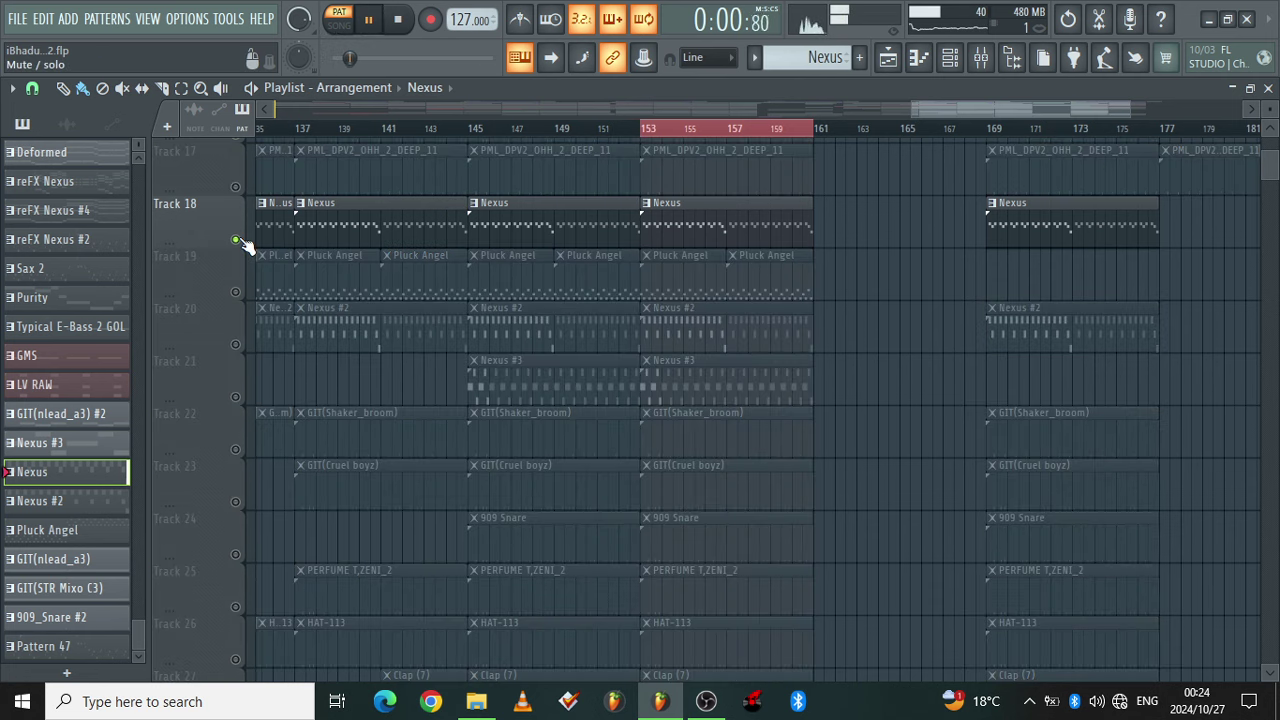
click(237, 397)
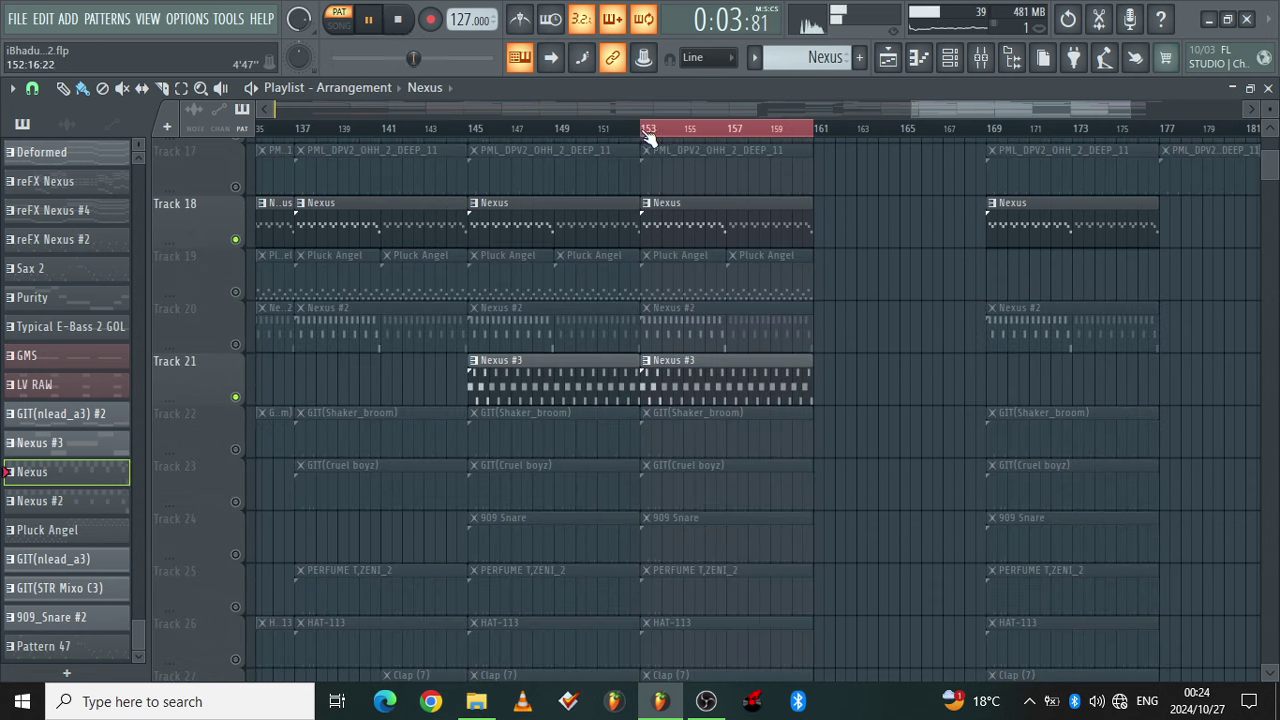
Select bars 161 to 177, play the song from bar 169, and unmute Nexus #2 on Track 20
drag(815, 130, 1175, 178)
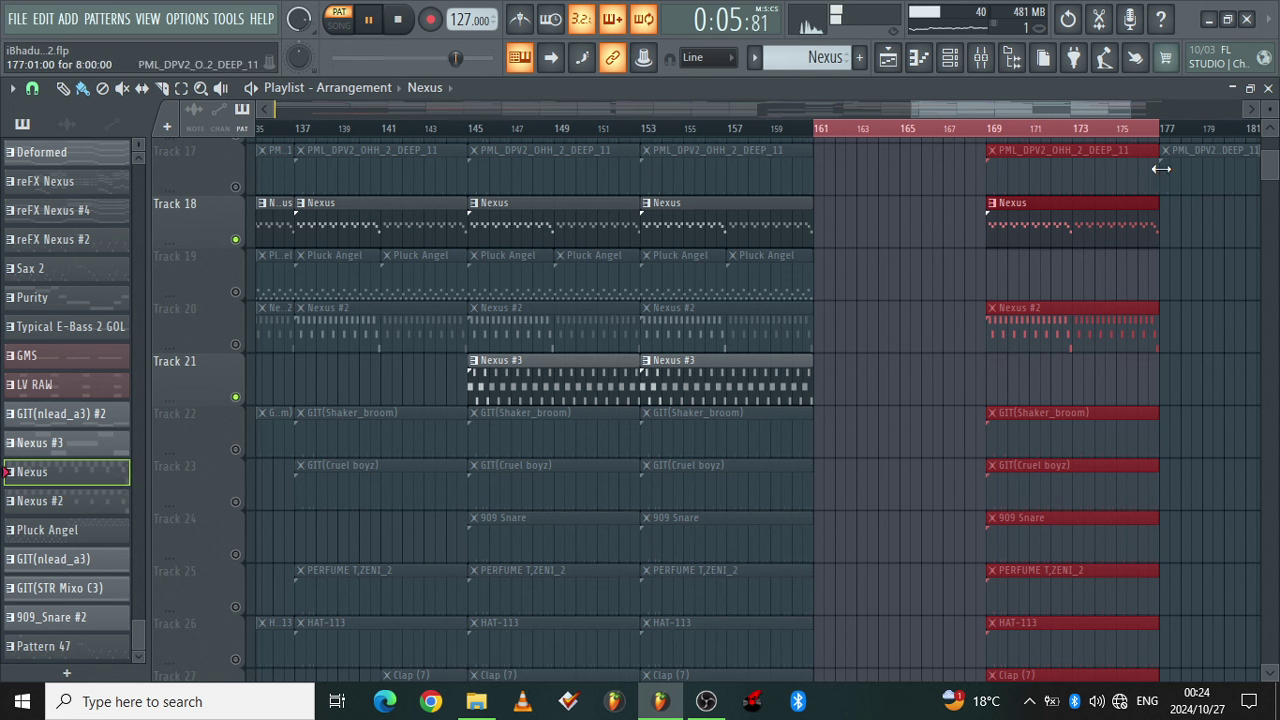
click(991, 133)
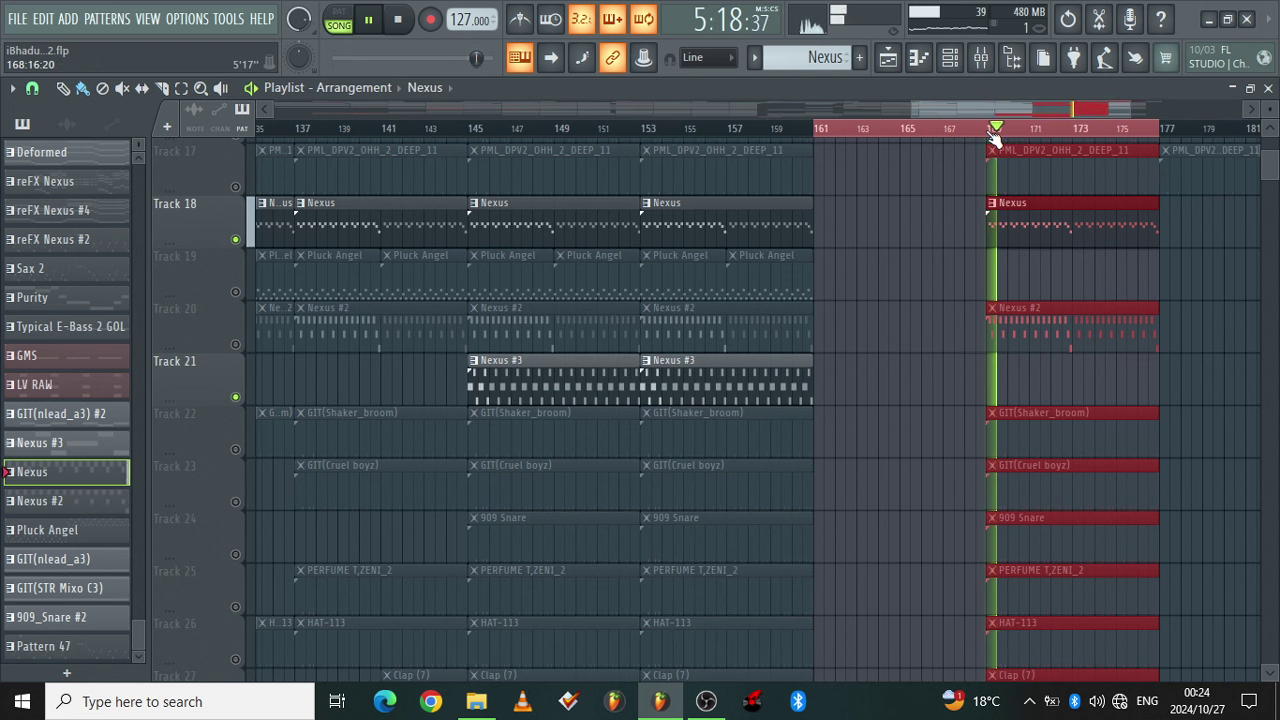
click(236, 345)
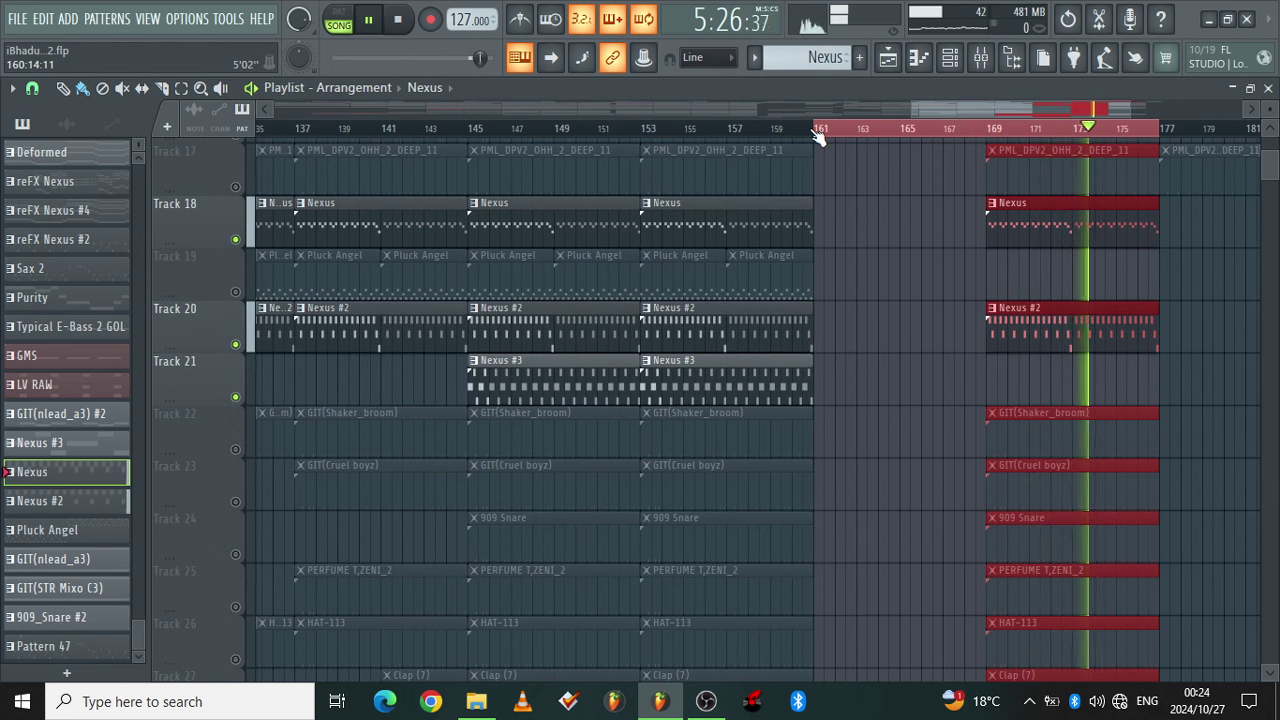
Unmute all playlist tracks and stop the song playback
right_click(238, 241)
right_click(238, 241)
key(space)
Set the playlist time selection to bars 145 to 161 and choose the LV RAW pattern on Track 11
scroll(243, 247, up, 8)
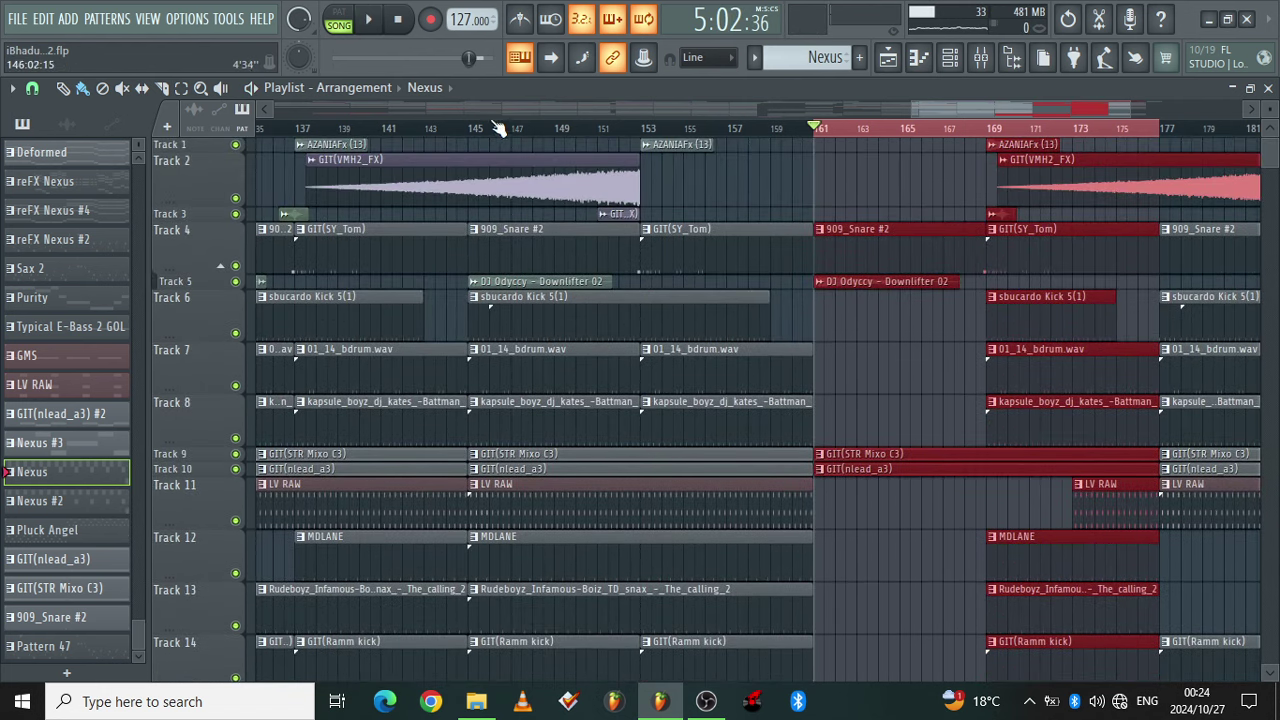
double_click(480, 133)
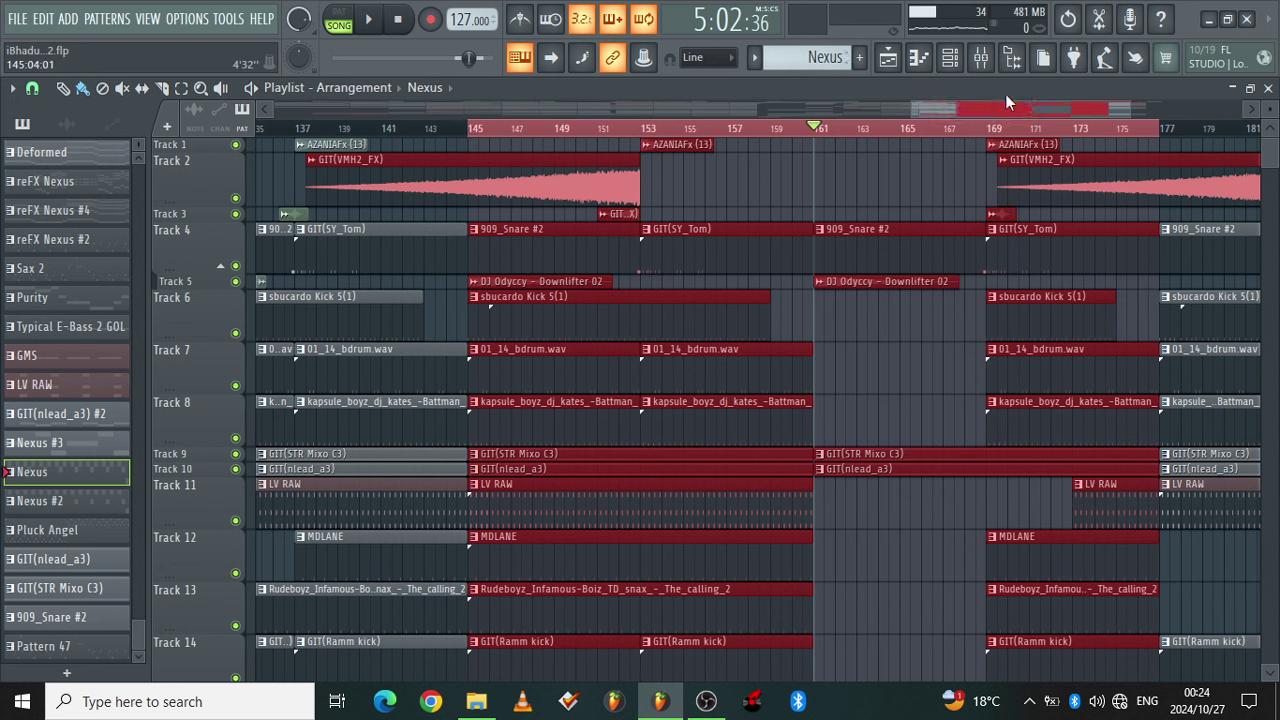
drag(1161, 127, 824, 136)
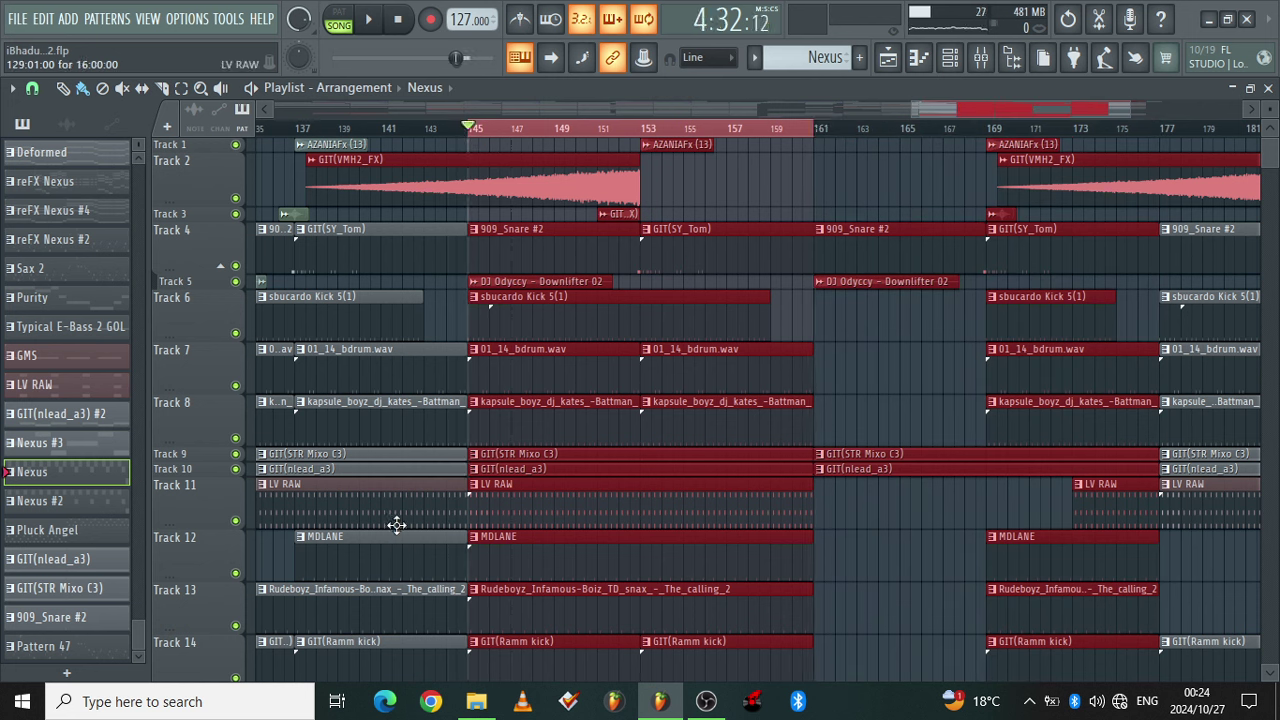
click(543, 491)
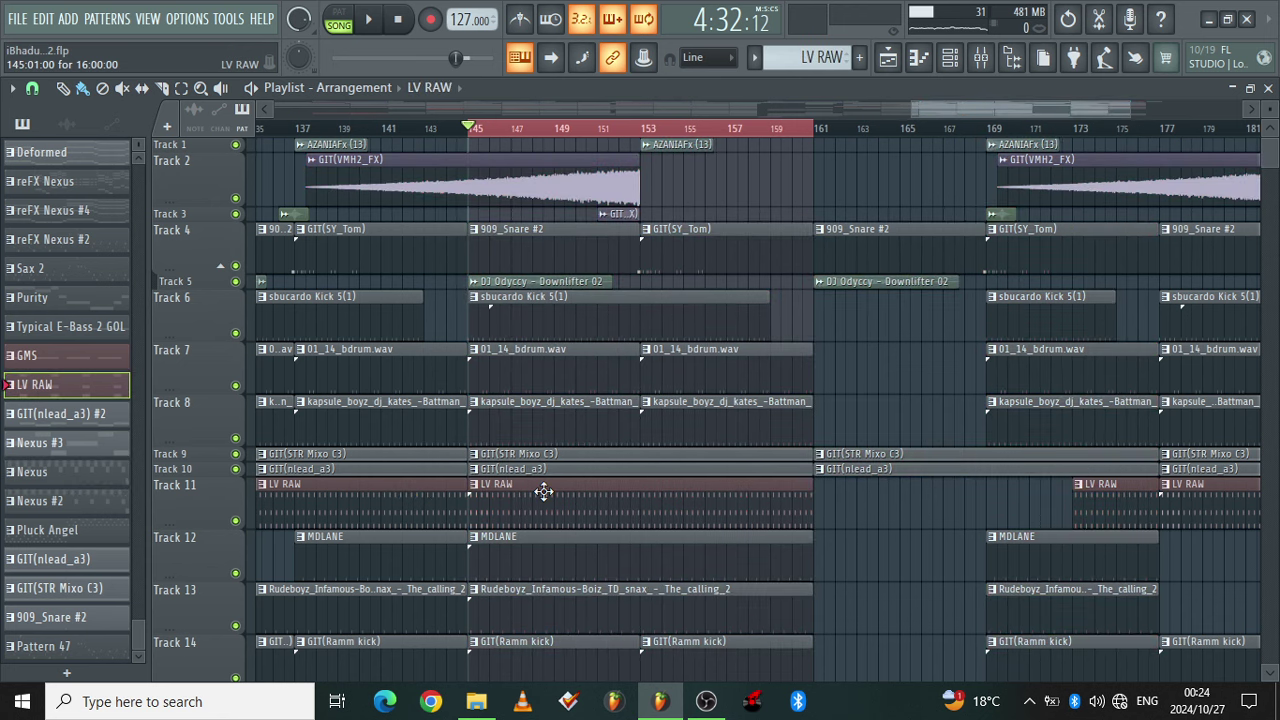
scroll(543, 491, down, 3)
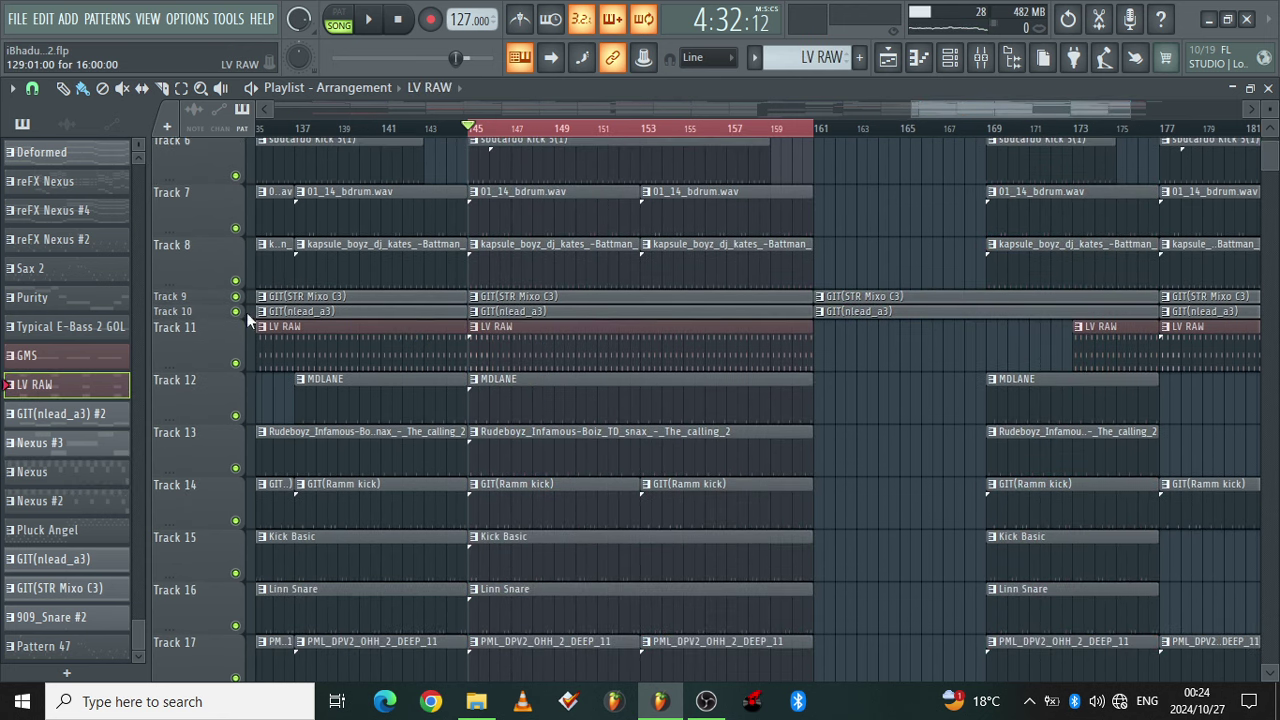
Mute GIT(STR Mixo C3), GIT(nlead_a3) and LV RAW on Tracks 9, 10 and 11
click(236, 297)
click(236, 312)
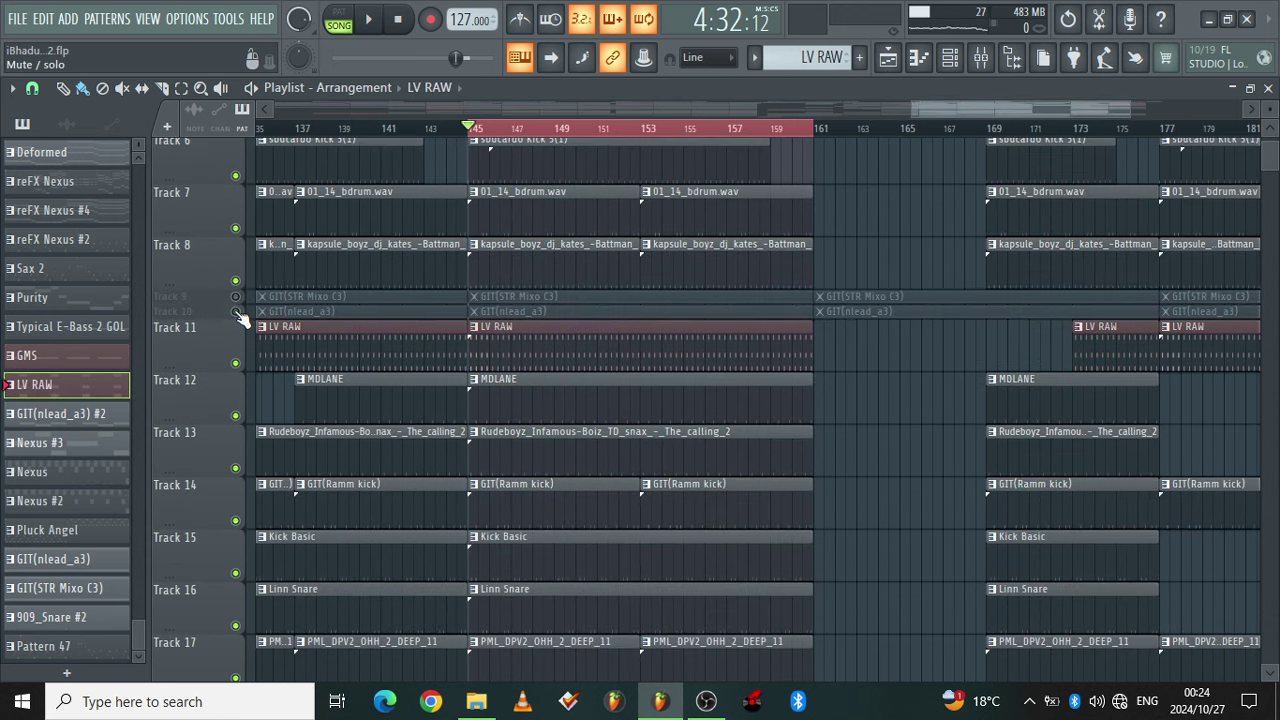
click(236, 363)
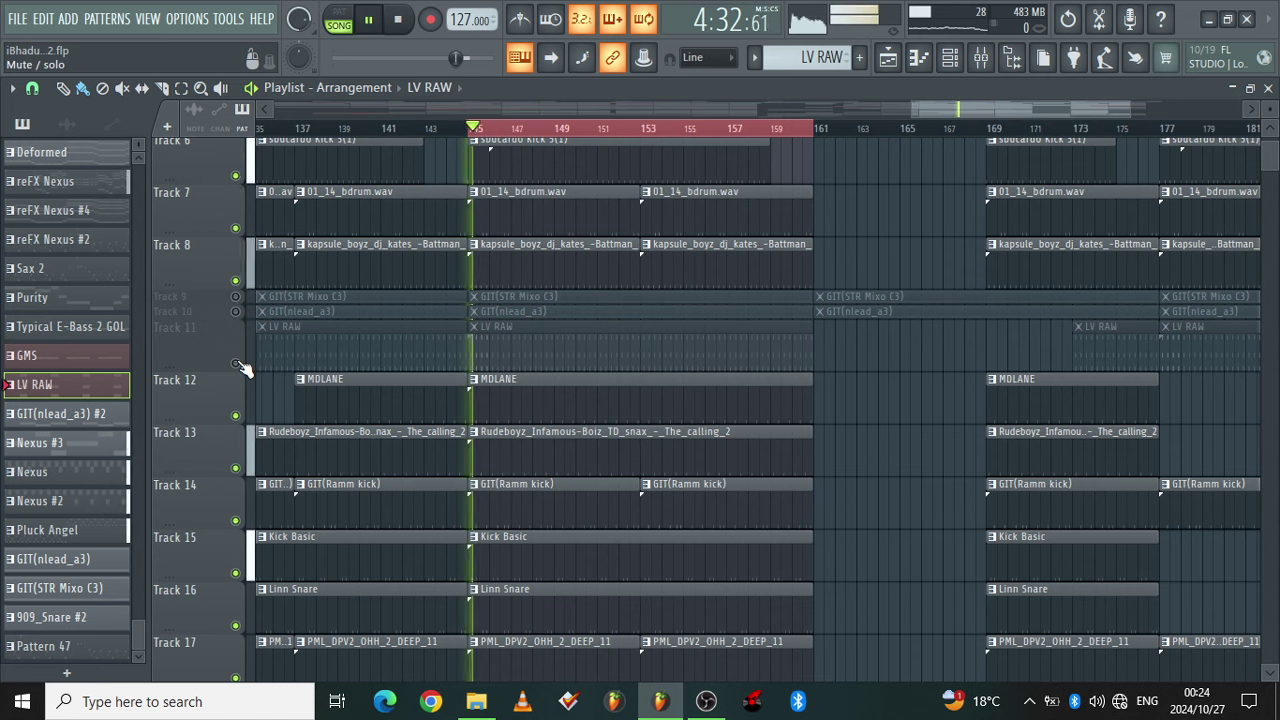
Stop the playback and mute Nexus, Pluck Angel, Nexus #2 and Nexus #3 on Tracks 18 to 21
scroll(245, 369, down, 6)
scroll(245, 369, down, 1)
key(space)
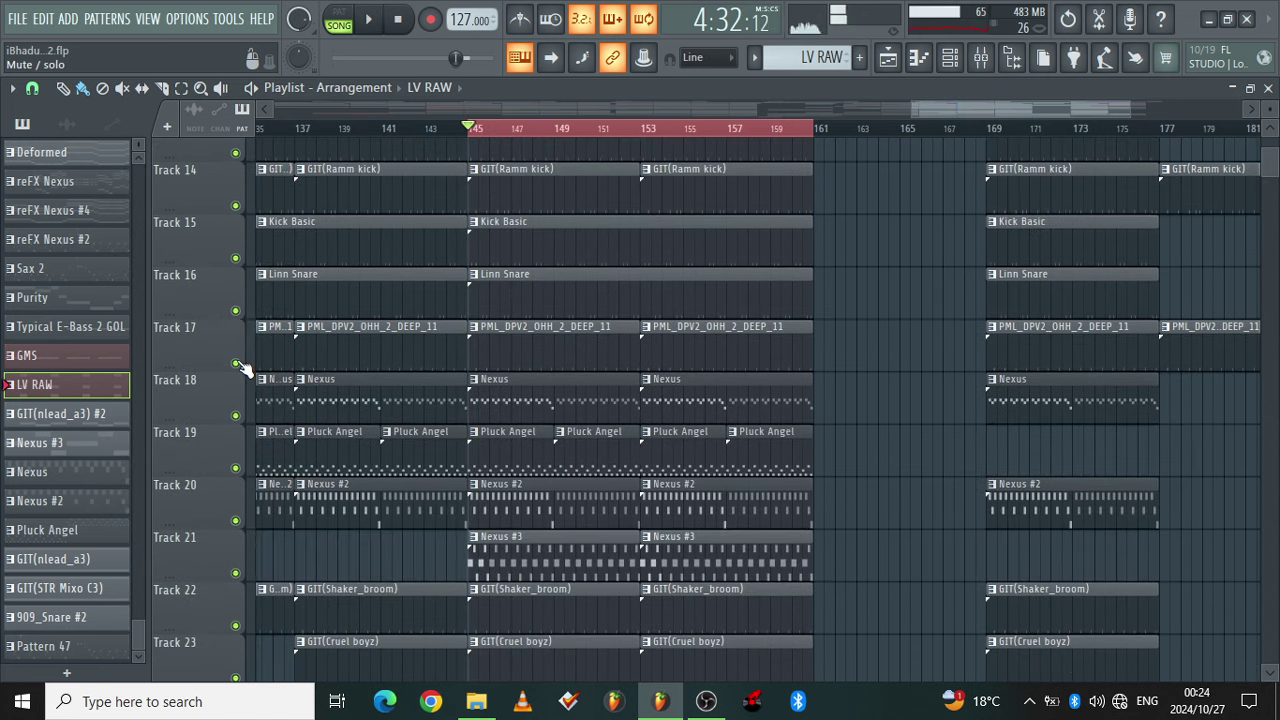
click(236, 415)
click(236, 468)
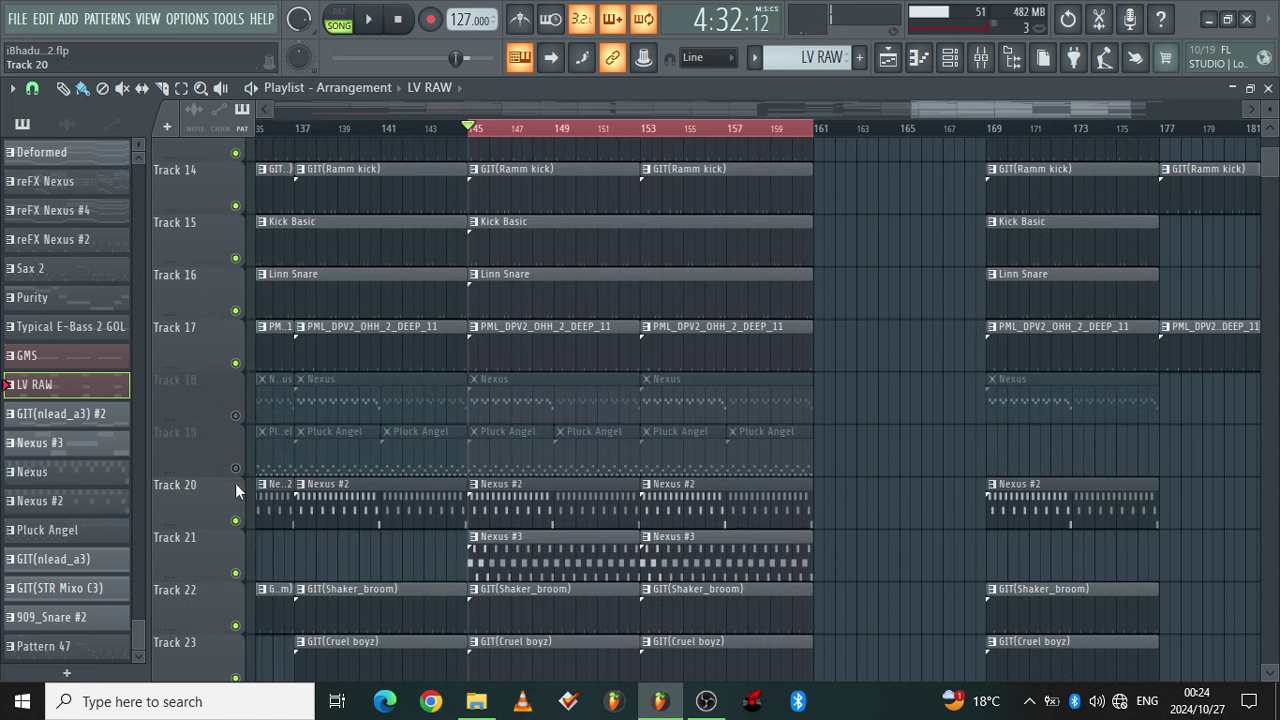
click(236, 520)
click(236, 573)
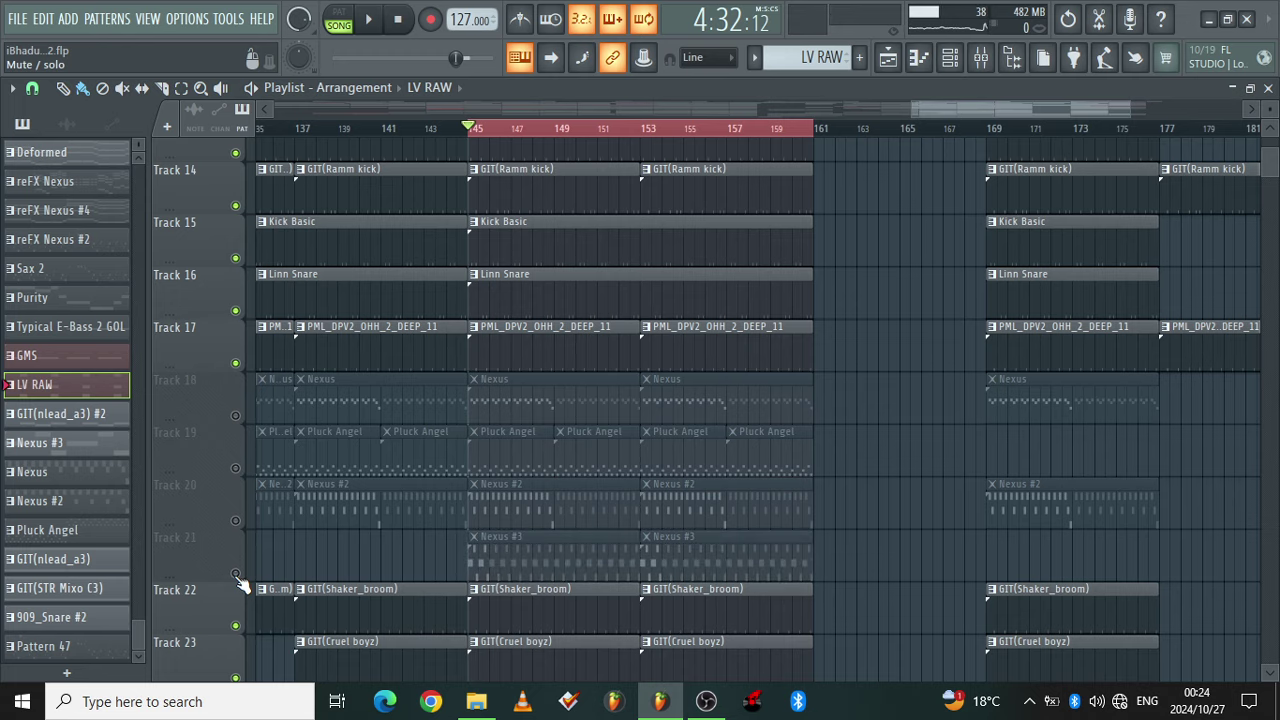
Mute Tracks 29 to 36, from the Perc 2 and BASS_EfEm_C2 bass patterns down to Pattern 47
scroll(240, 585, down, 6)
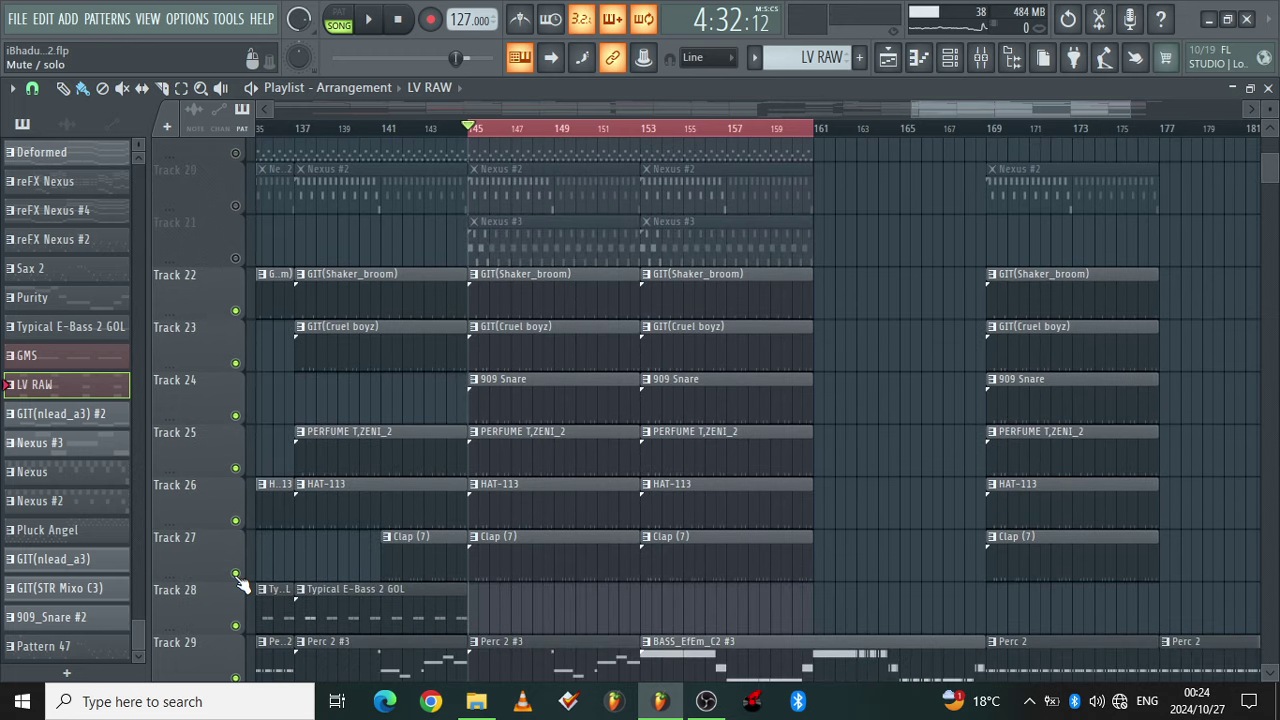
scroll(240, 585, down, 6)
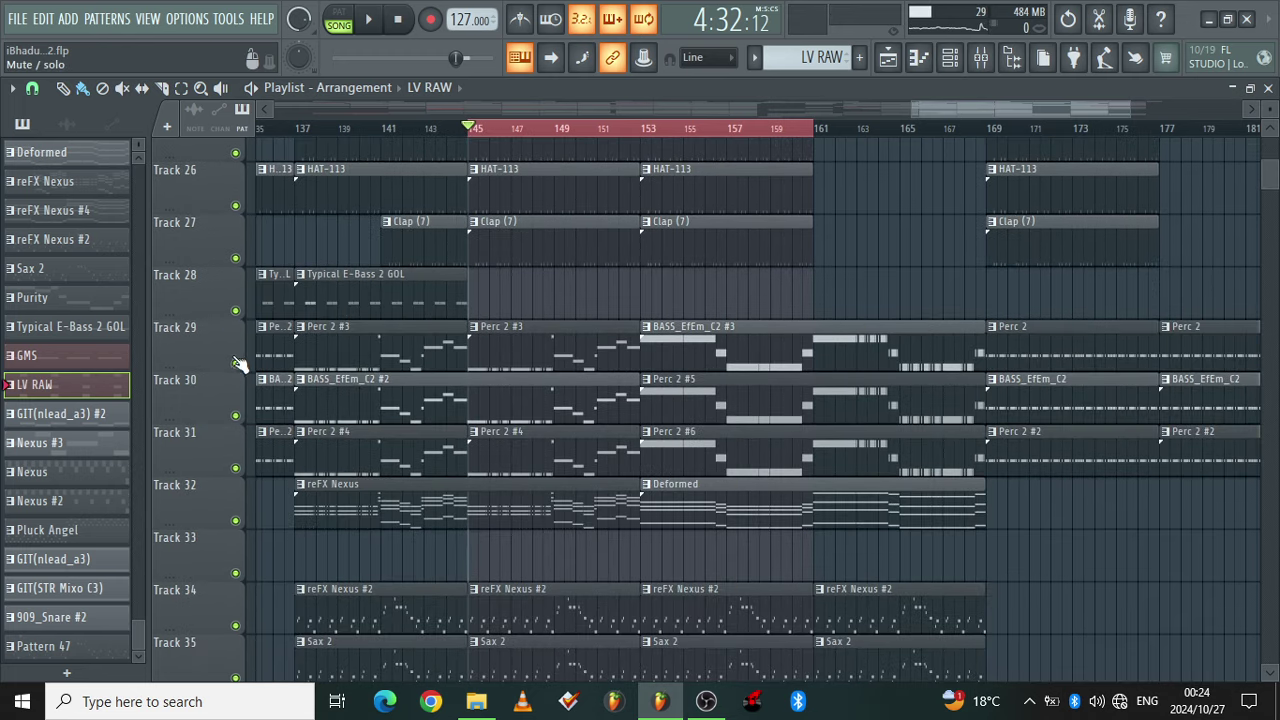
click(237, 363)
click(237, 415)
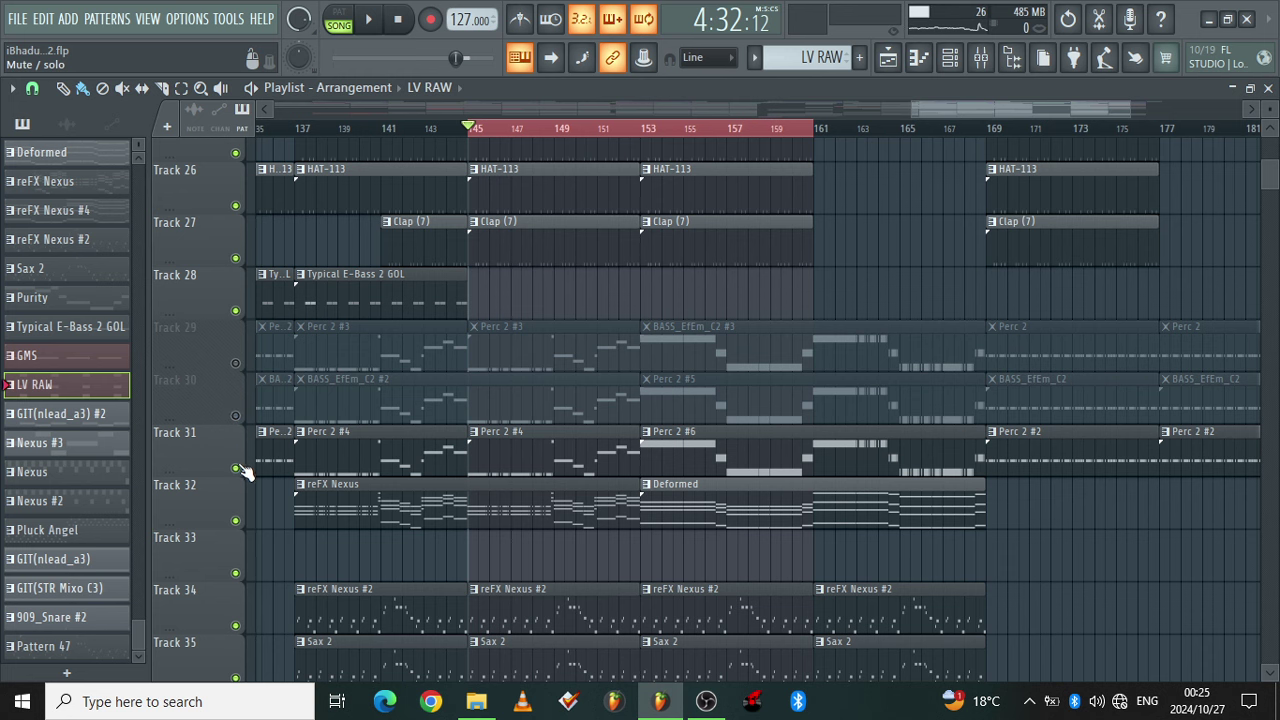
click(237, 468)
click(237, 520)
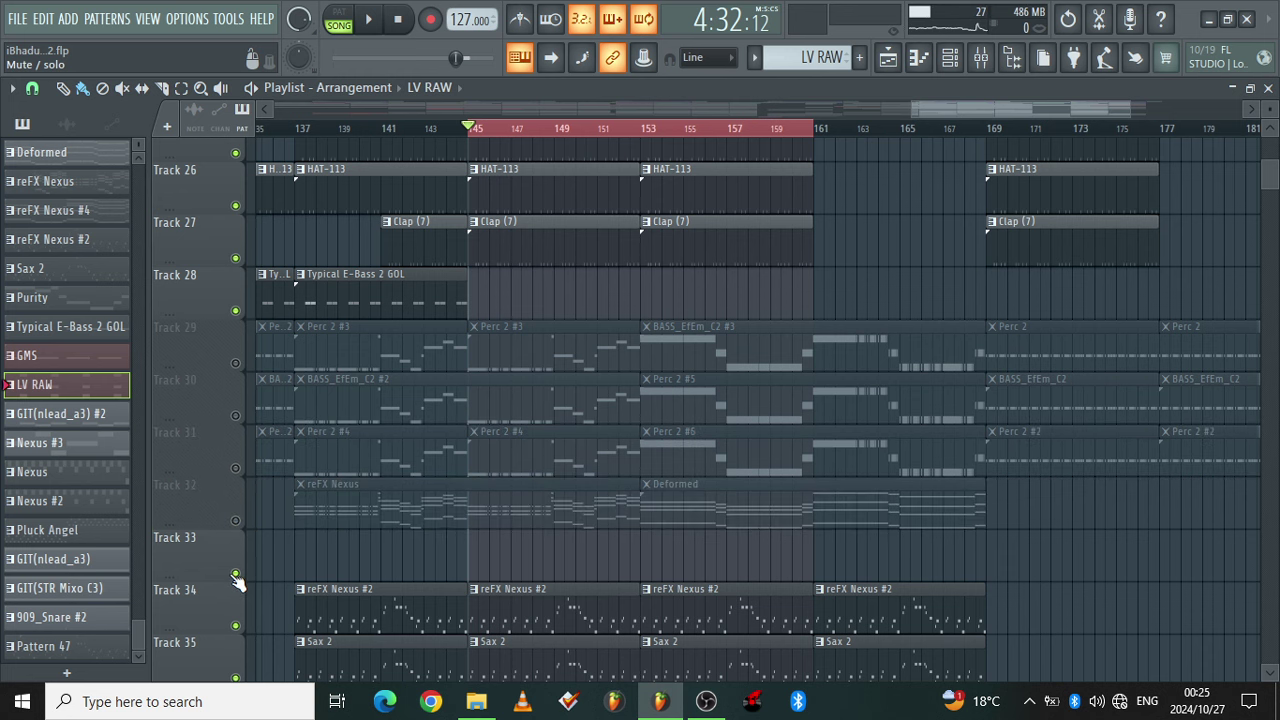
click(238, 624)
click(238, 677)
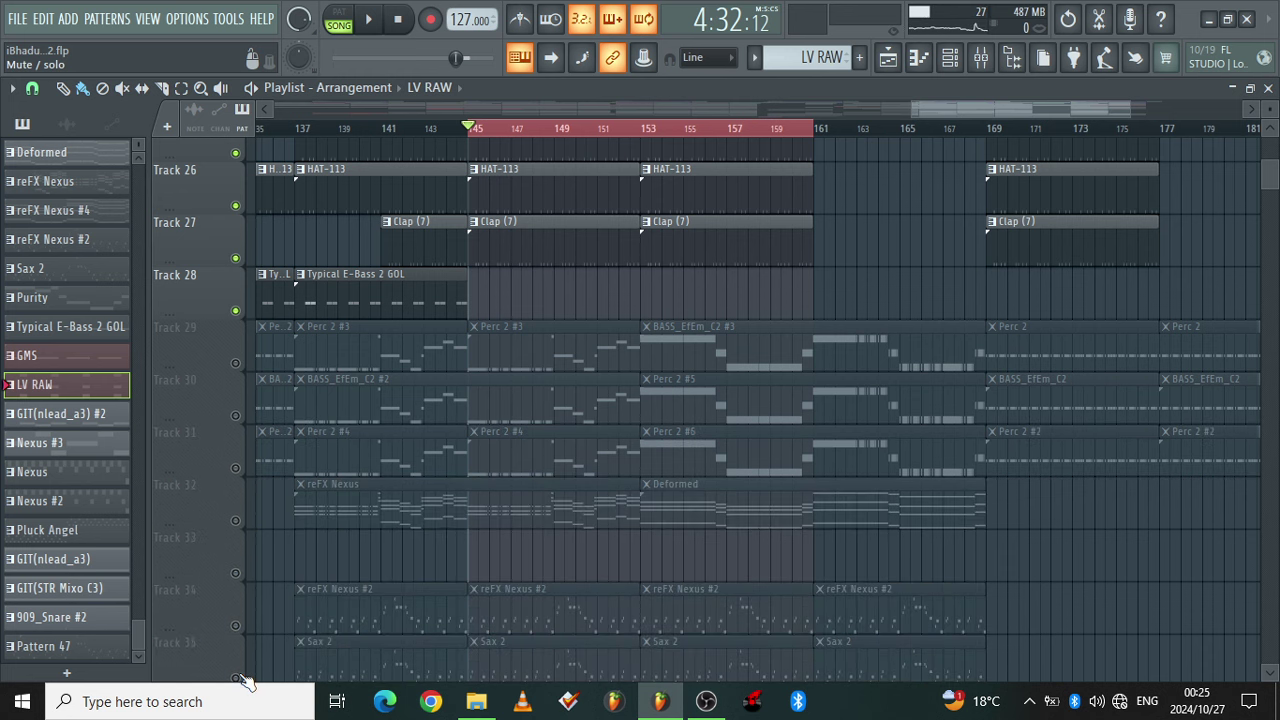
scroll(241, 676, down, 6)
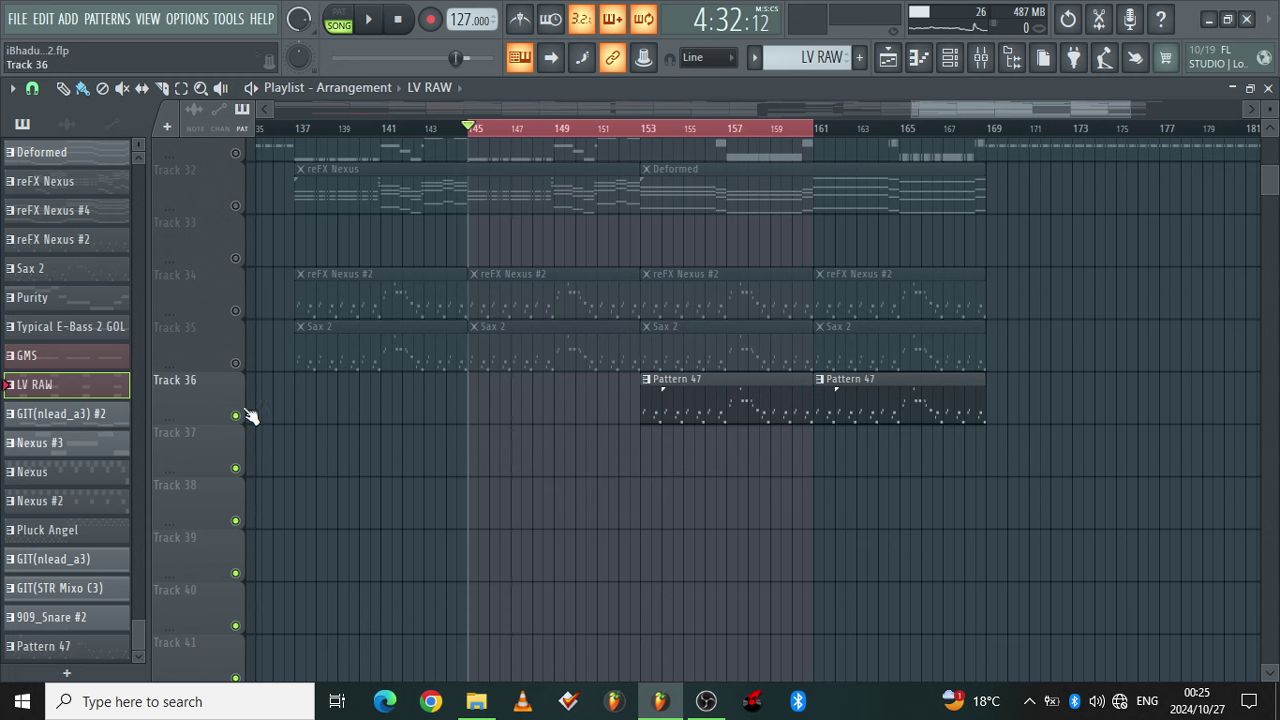
click(237, 416)
Play the song from bar 145 with the melodic and bass tracks muted, and look over the remaining drum and effect tracks
key(space)
scroll(243, 421, up, 5)
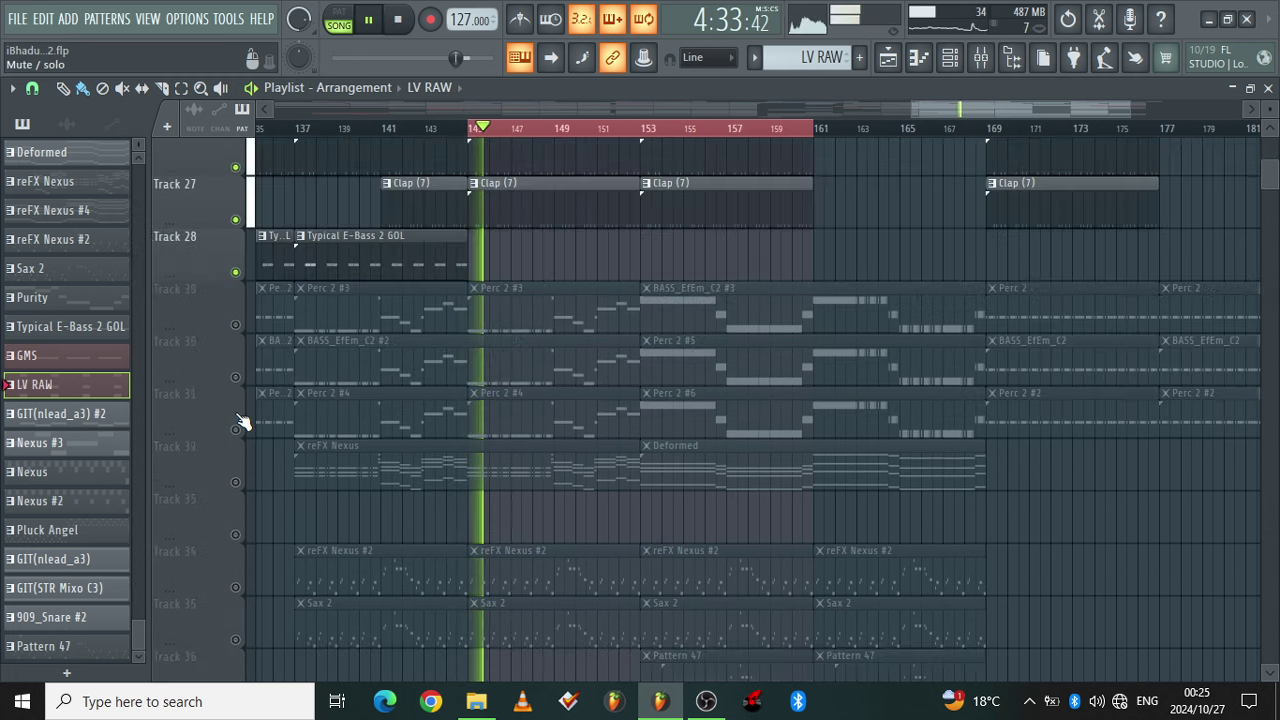
scroll(243, 421, up, 20)
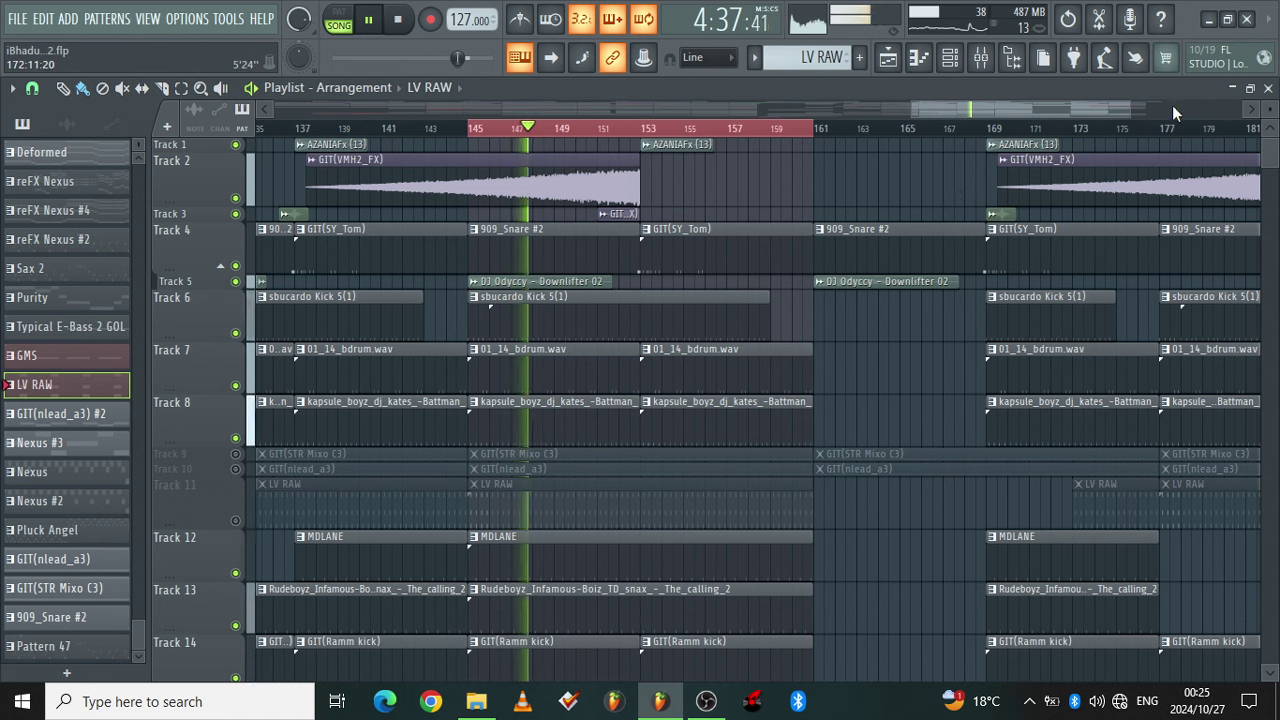
drag(1270, 158, 1273, 183)
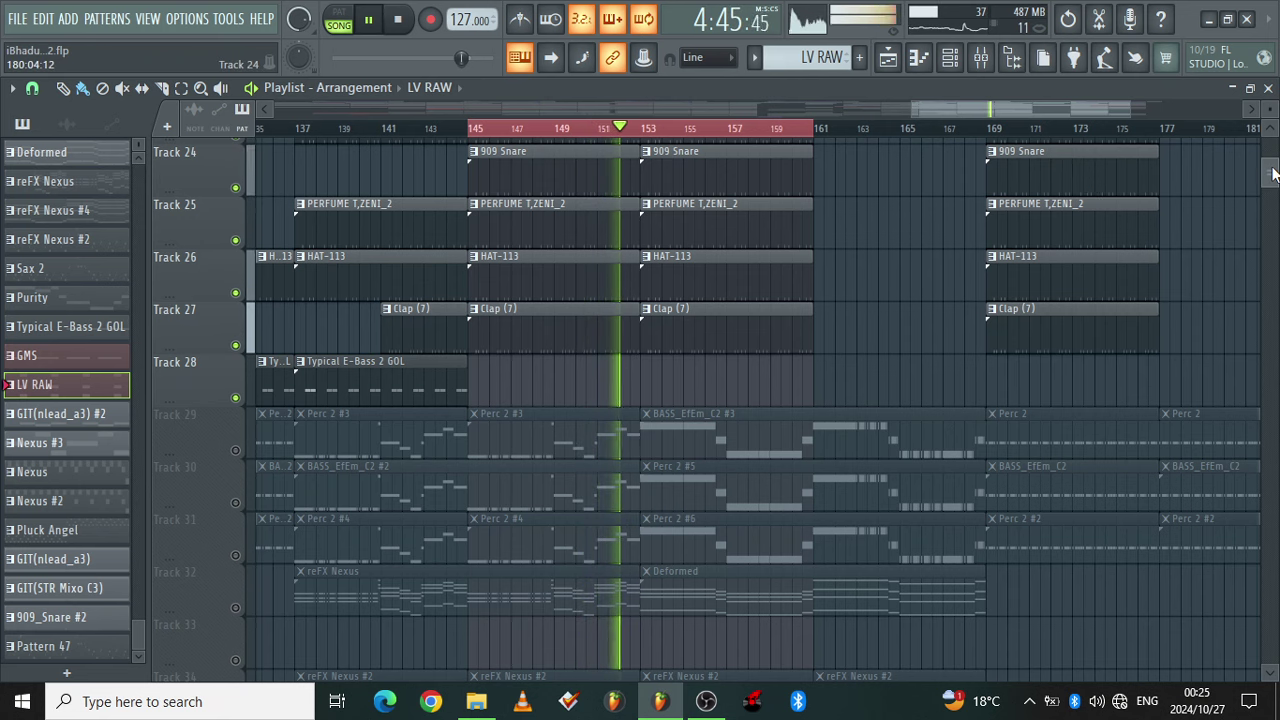
Unmute the bass and chord patterns on Tracks 29 to 32 during playback and stop the song
mouse_move(1273, 173)
mouse_down()
mouse_move(1277, 131)
mouse_move(1277, 170)
mouse_up()
scroll(1272, 174, down, 3)
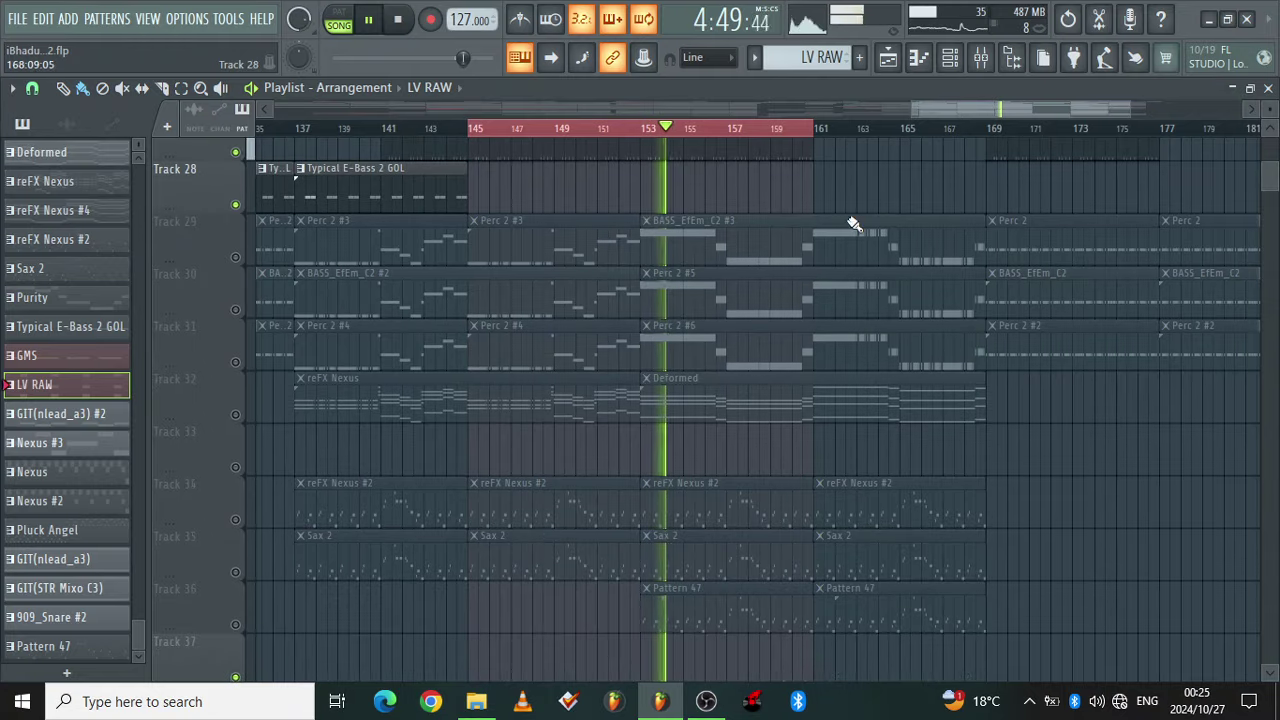
click(235, 257)
click(236, 309)
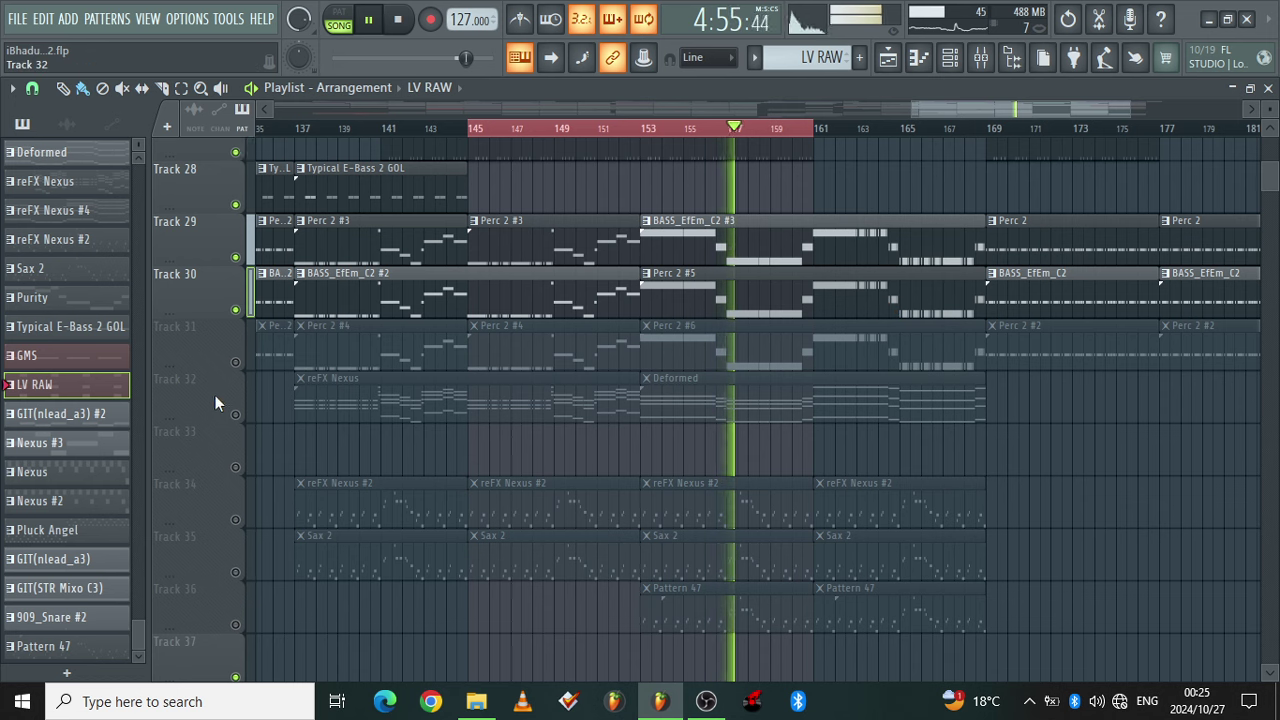
click(236, 416)
click(237, 363)
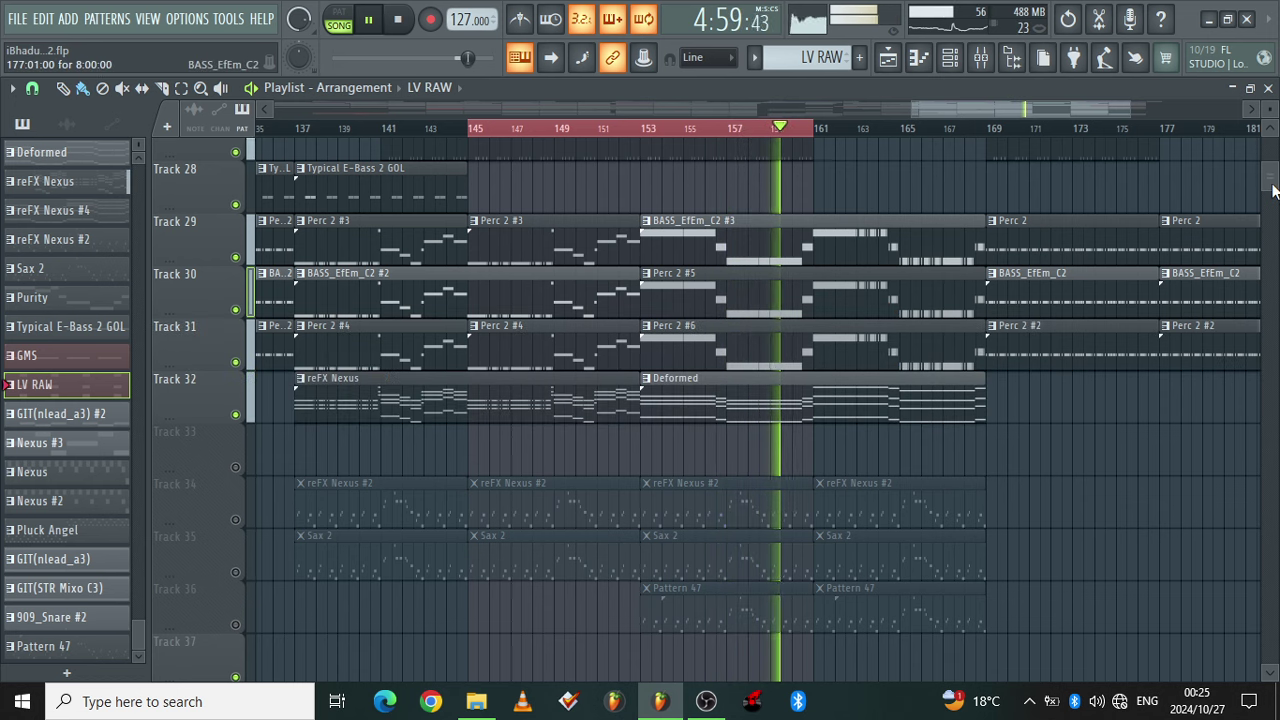
drag(1272, 190, 1272, 203)
key(space)
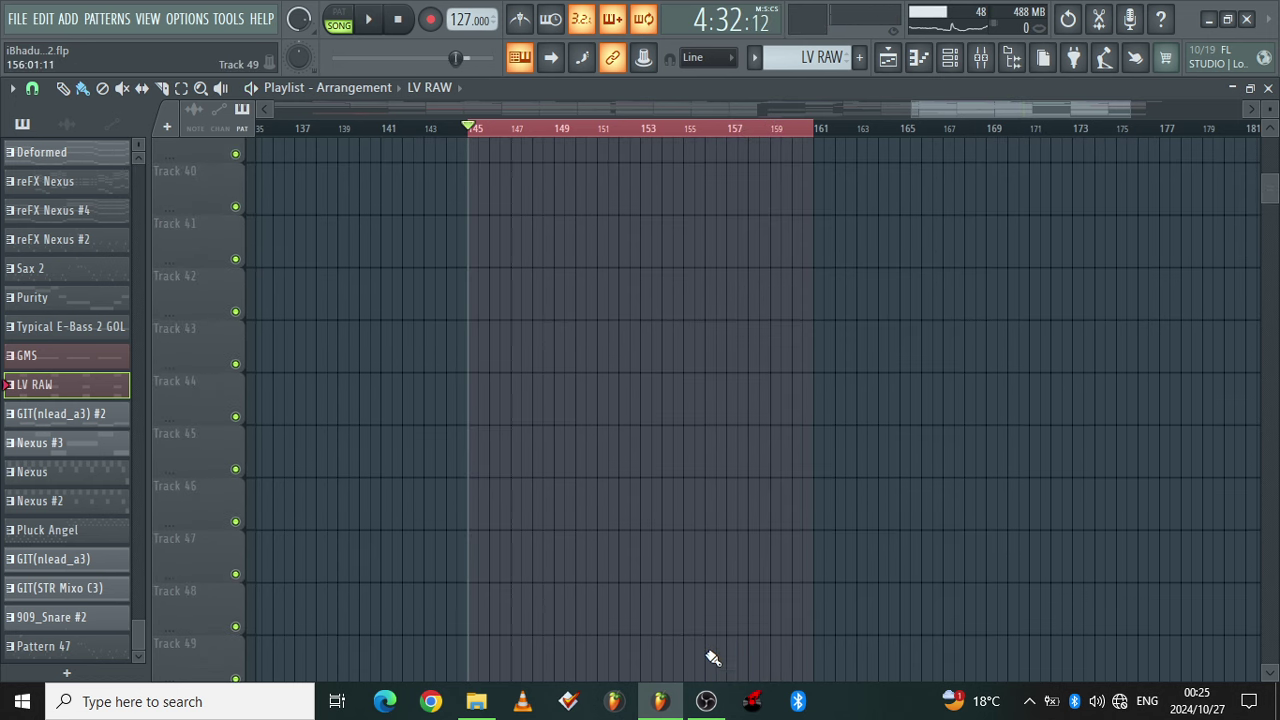